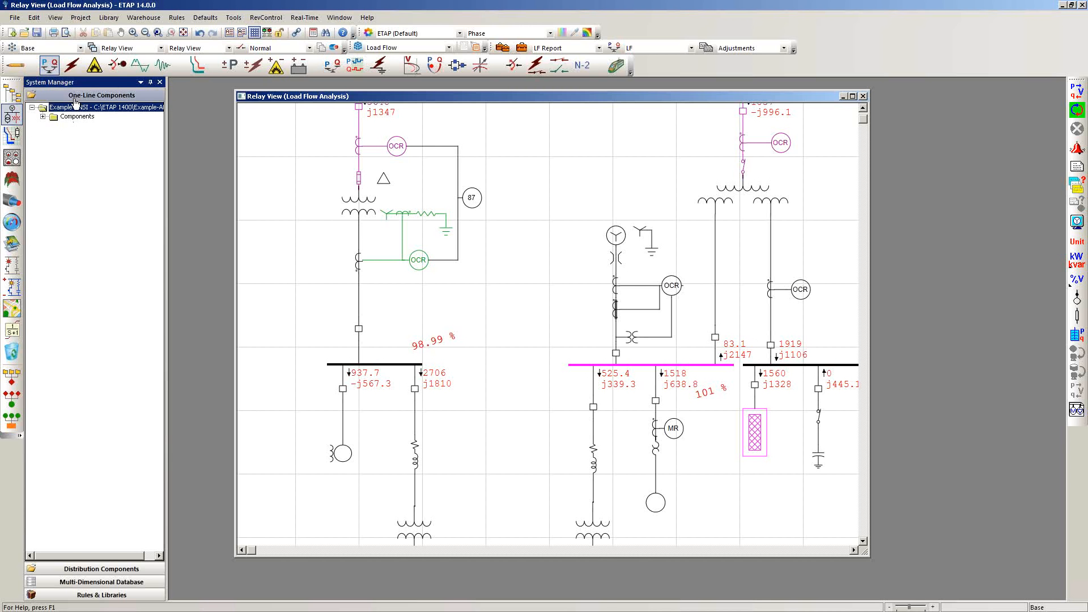
Browse the project's one-line component categories and the distribution component categories in the System Manager.
{"action": "left_click", "coordinate": [43, 117]}
{"action": "scroll", "coordinate": [158, 152], "scroll_direction": "up", "scroll_amount": 1}
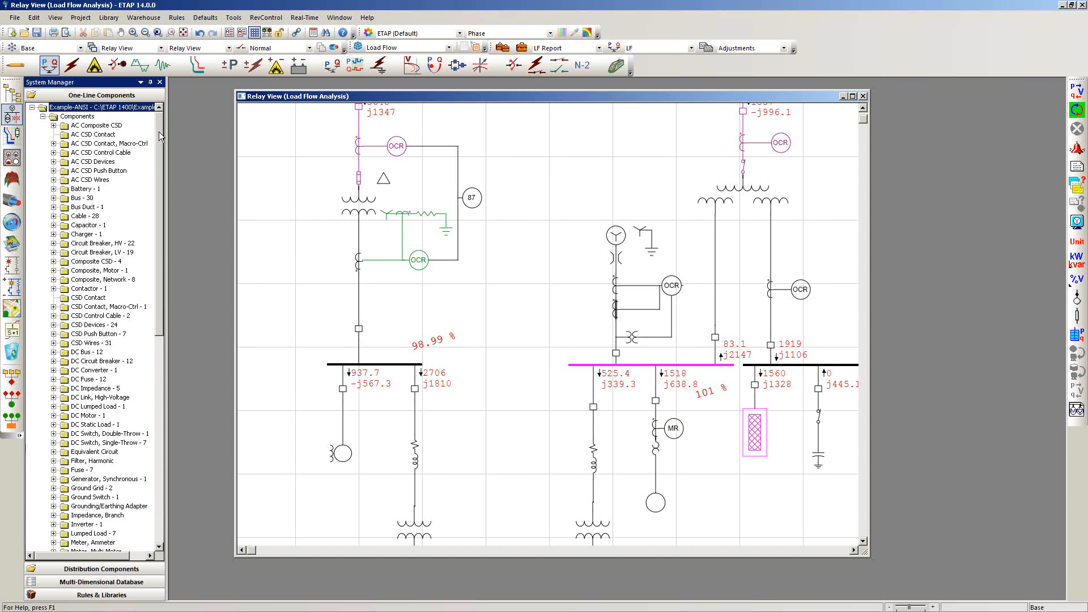
{"action": "scroll", "coordinate": [160, 130], "scroll_direction": "down", "scroll_amount": 1}
{"action": "scroll", "coordinate": [161, 136], "scroll_direction": "up", "scroll_amount": 1}
{"action": "left_click", "coordinate": [82, 199]}
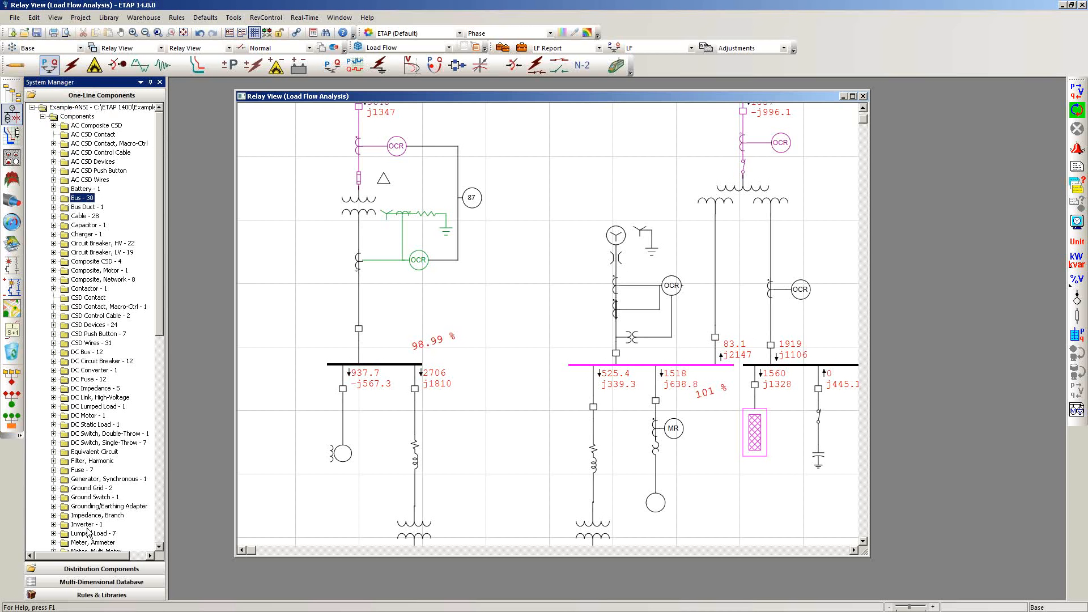
{"action": "left_click", "coordinate": [87, 569]}
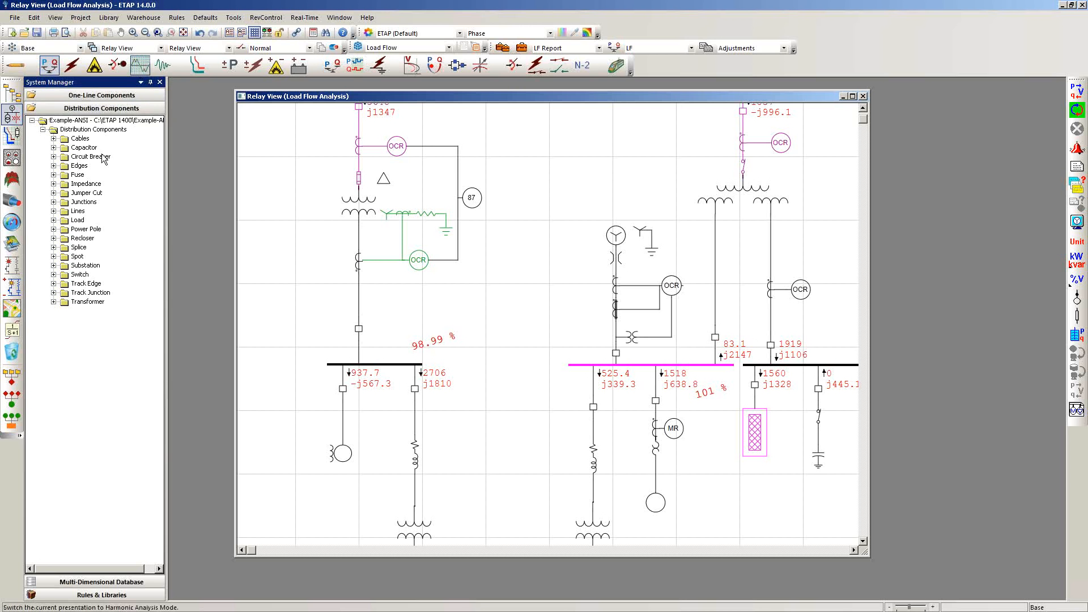
Review the Multi-Dimensional Database, collapsing its main branches and expanding the Star folder under Presentations.
{"action": "left_click", "coordinate": [74, 582]}
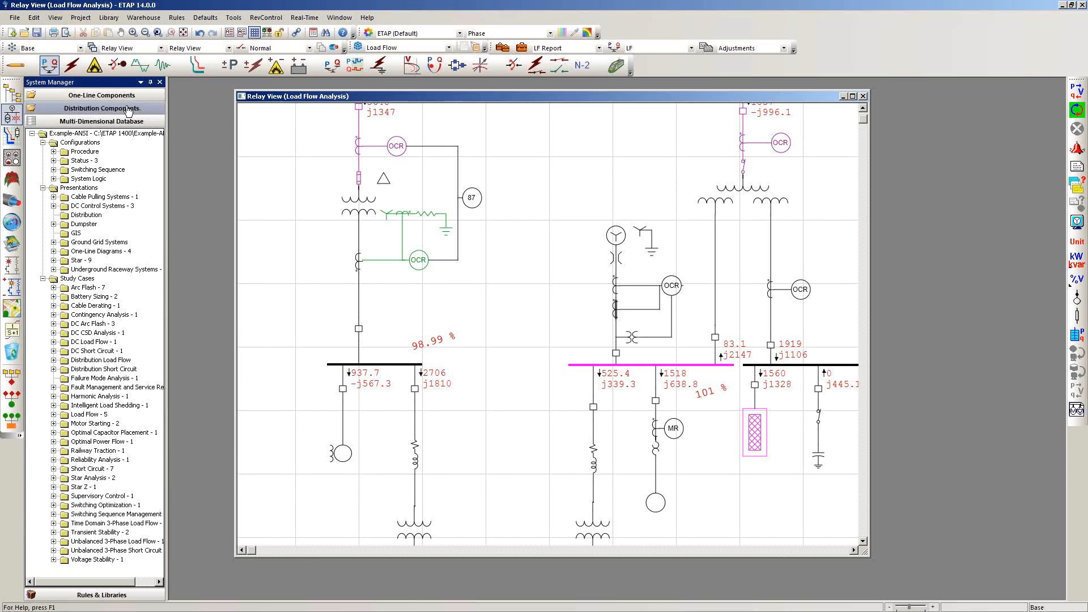
{"action": "left_click", "coordinate": [42, 143]}
{"action": "left_click", "coordinate": [43, 151]}
{"action": "left_click", "coordinate": [43, 160]}
{"action": "left_click", "coordinate": [42, 151]}
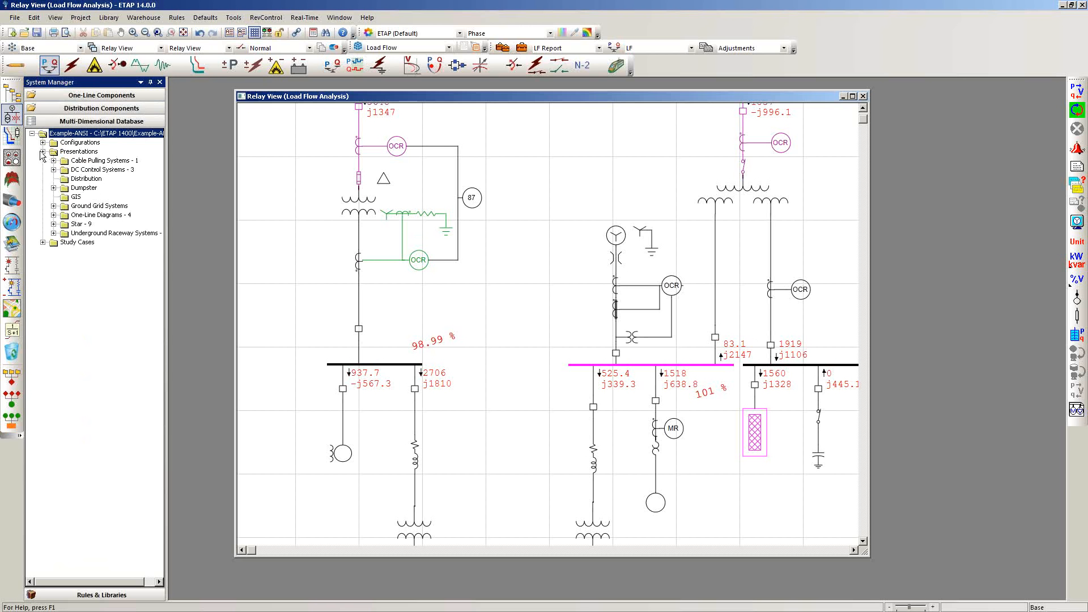
{"action": "left_click", "coordinate": [54, 224]}
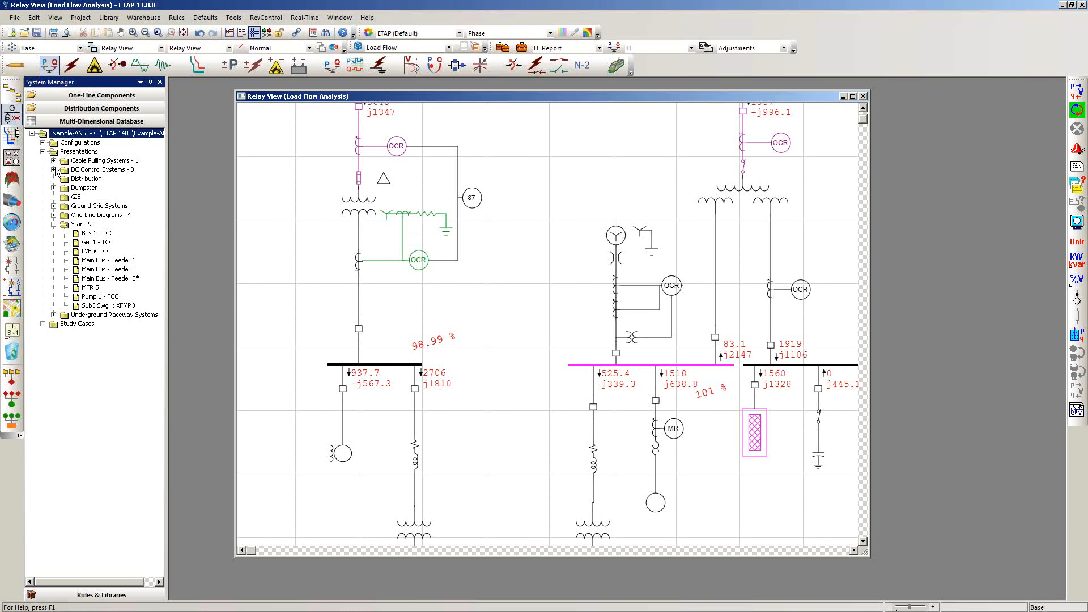
Examine the Status configurations and the study case types, and collapse the Configurations, Presentations and Study Cases branches.
{"action": "left_click", "coordinate": [42, 142]}
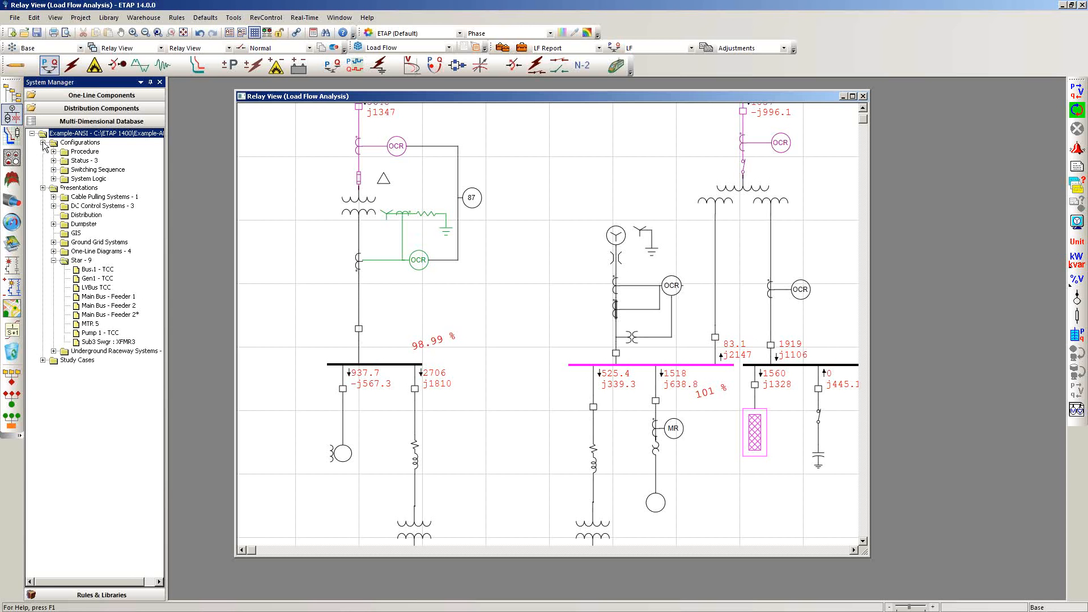
{"action": "left_click", "coordinate": [53, 160]}
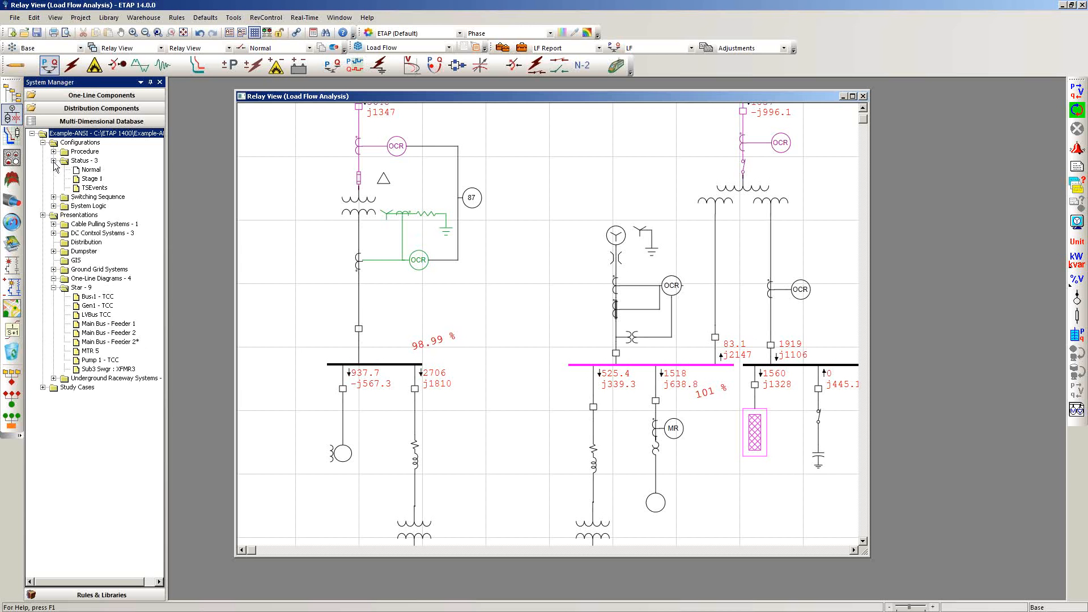
{"action": "left_click", "coordinate": [43, 387]}
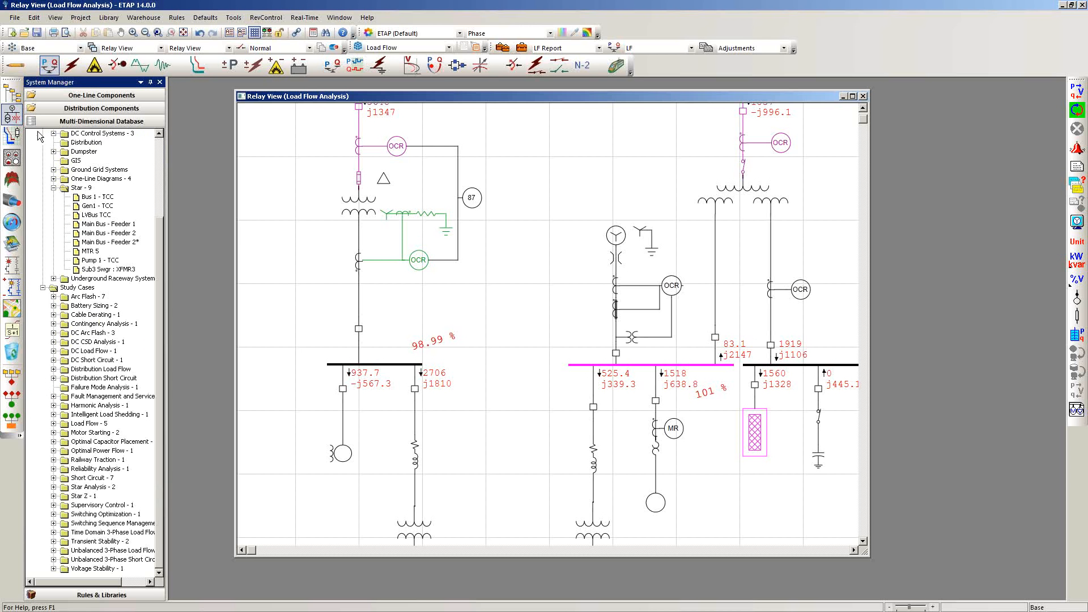
{"action": "left_click", "coordinate": [53, 188]}
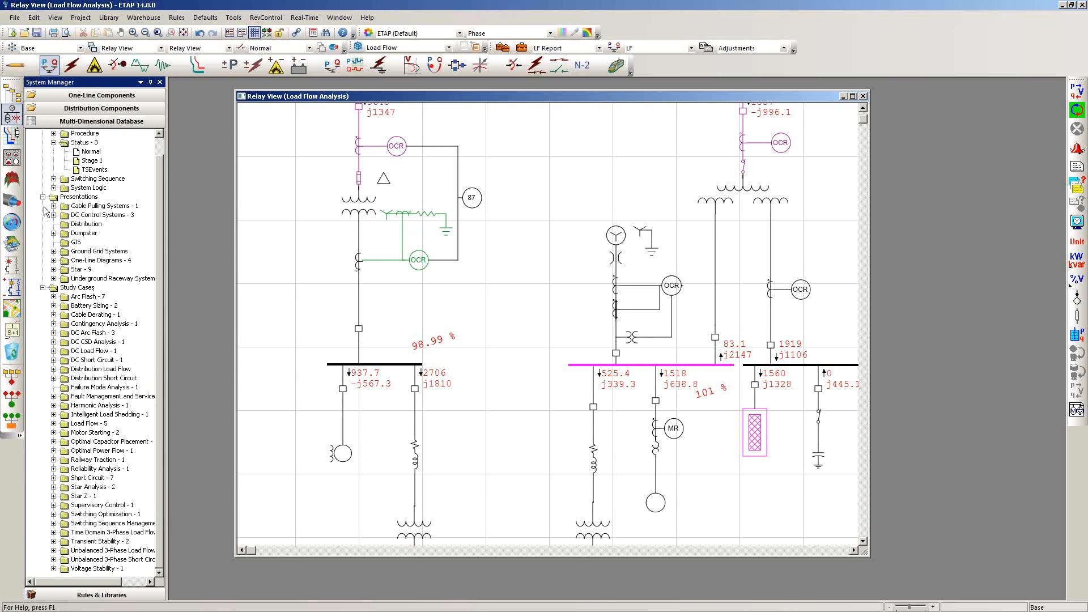
{"action": "left_click", "coordinate": [43, 196]}
{"action": "left_click", "coordinate": [42, 224]}
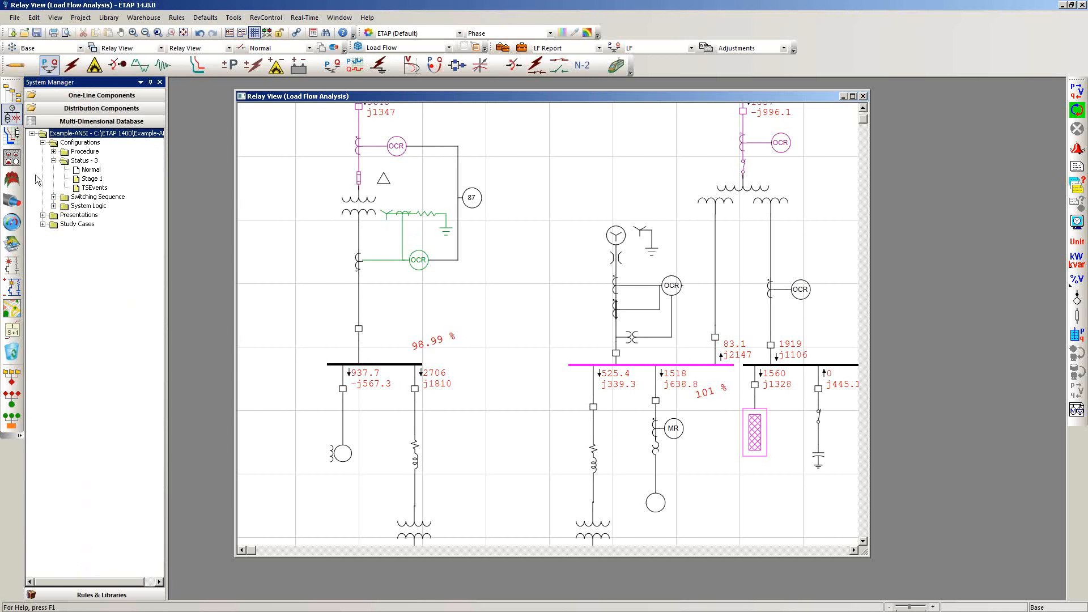
{"action": "left_click", "coordinate": [43, 142]}
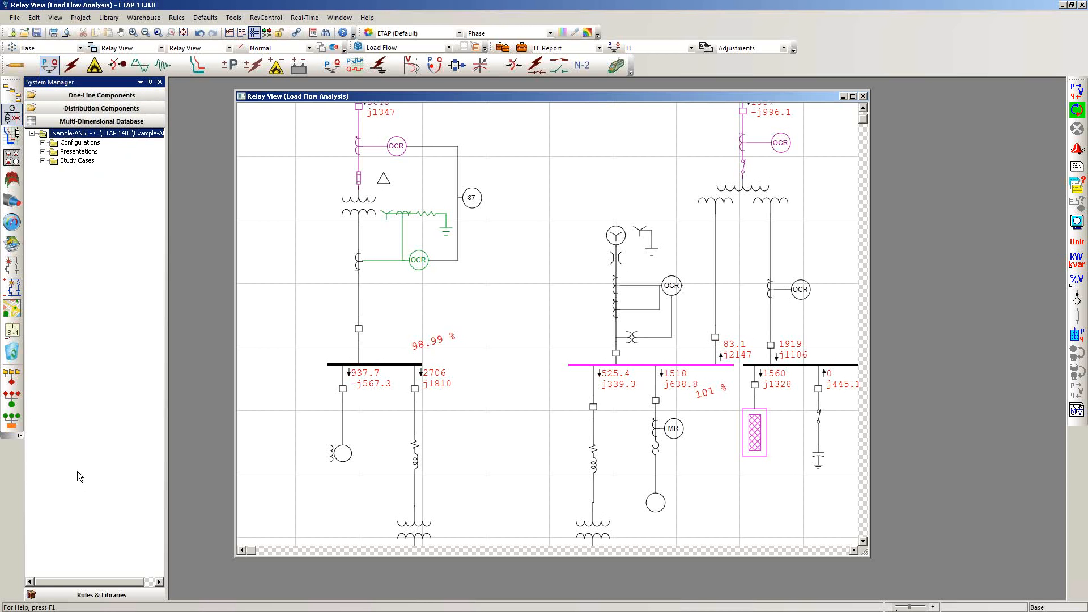
Review Rules & Libraries and collapse its Libraries, Rules and Warehouse branches.
{"action": "left_click", "coordinate": [102, 594]}
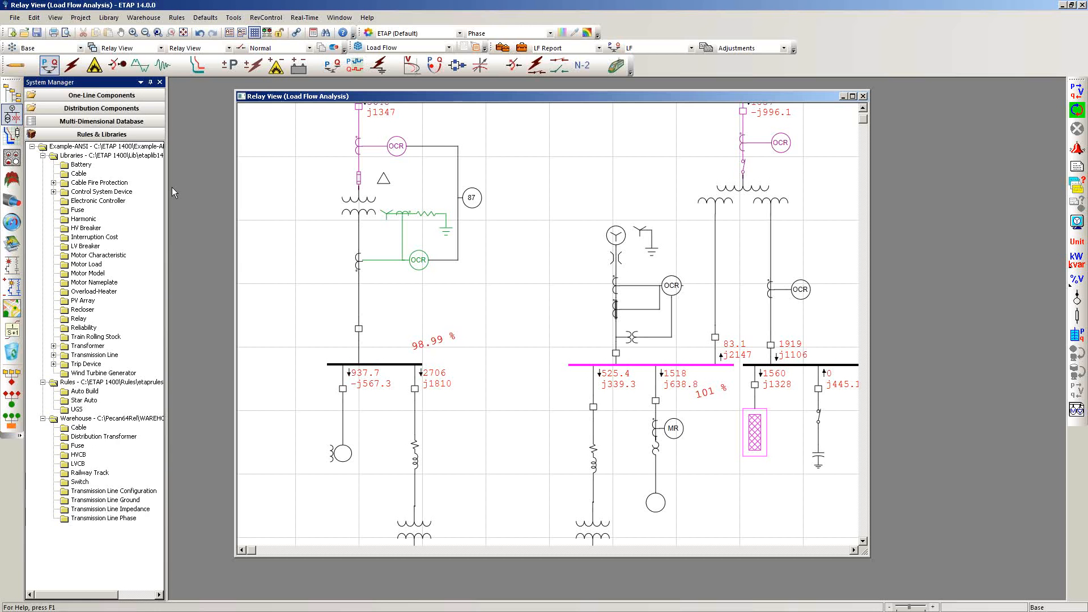
{"action": "left_click", "coordinate": [42, 155]}
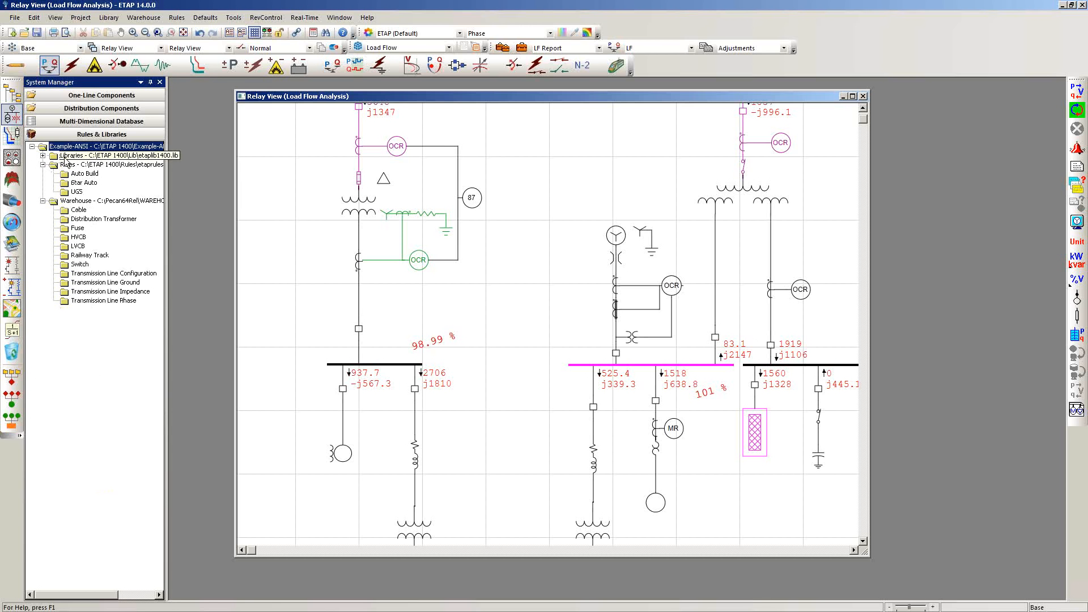
{"action": "left_click", "coordinate": [42, 164]}
{"action": "left_click", "coordinate": [43, 174]}
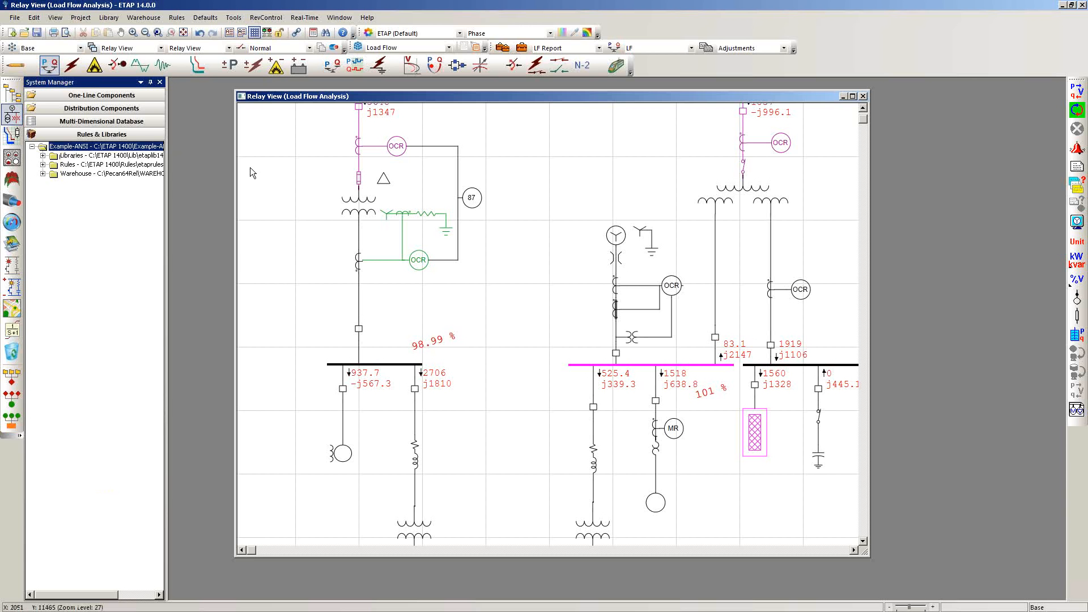
Enlarge the Relay View window and switch the one-line diagram to Edit mode.
{"action": "left_click_drag", "start_coordinate": [881, 562], "coordinate": [961, 590]}
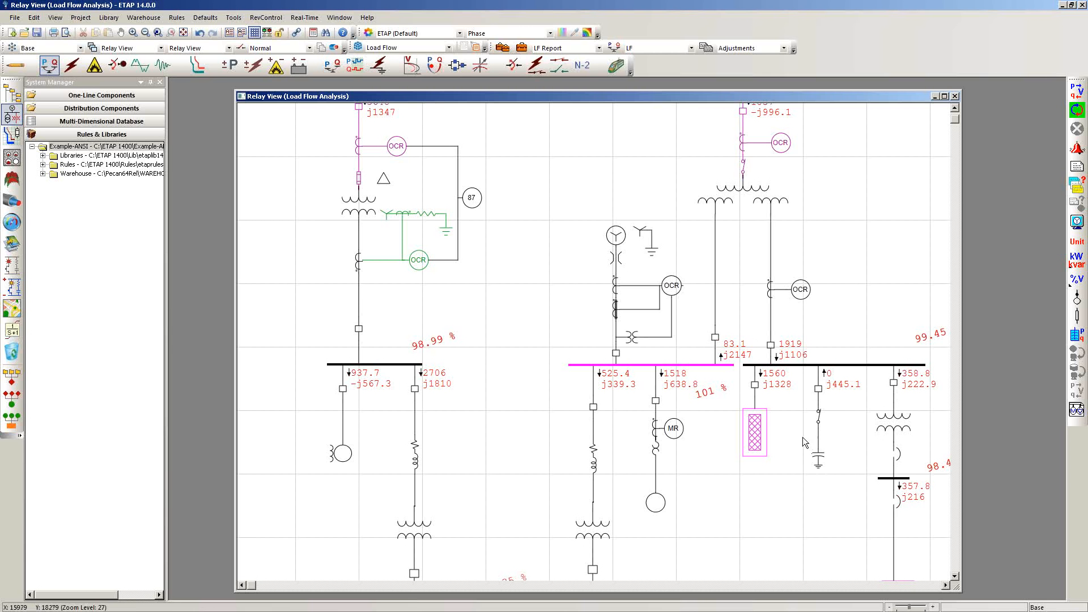
{"action": "left_click", "coordinate": [69, 69]}
{"action": "left_click", "coordinate": [14, 67]}
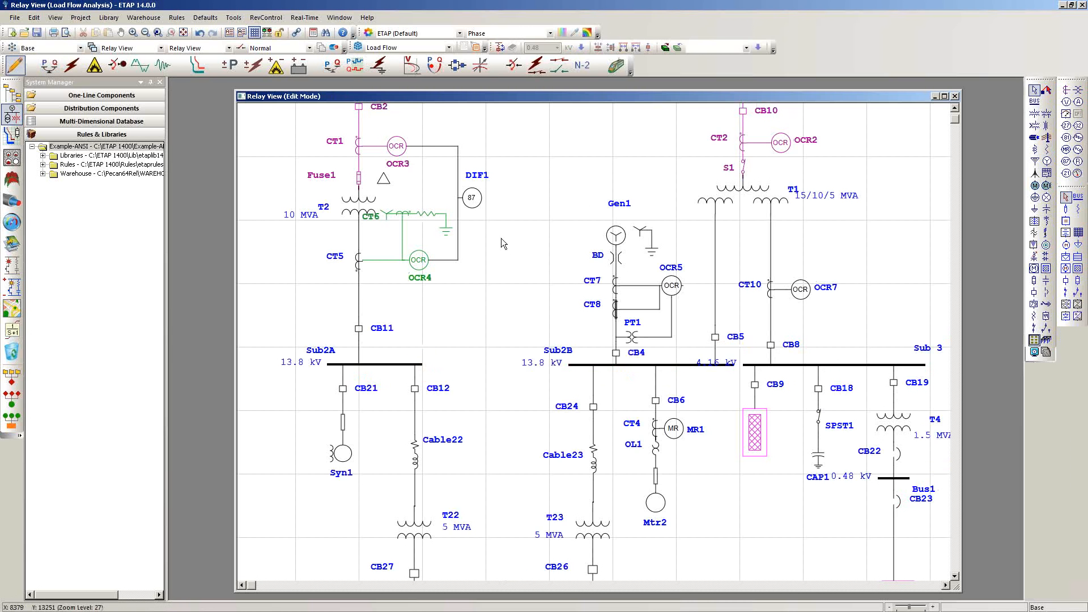
Enable one-line Auto Build with an empty area of the Relay View diagram in view.
{"action": "scroll", "coordinate": [500, 239], "scroll_direction": "down", "scroll_amount": 1}
{"action": "left_click_drag", "start_coordinate": [663, 322], "coordinate": [351, 323]}
{"action": "left_click_drag", "start_coordinate": [780, 341], "coordinate": [407, 313]}
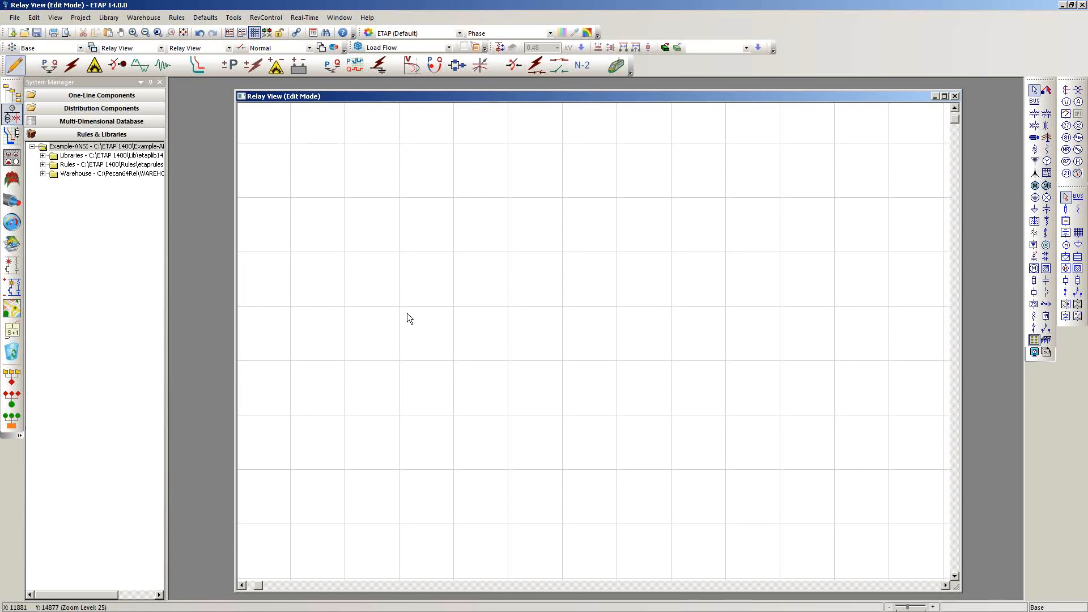
{"action": "left_click_drag", "start_coordinate": [667, 322], "coordinate": [667, 334]}
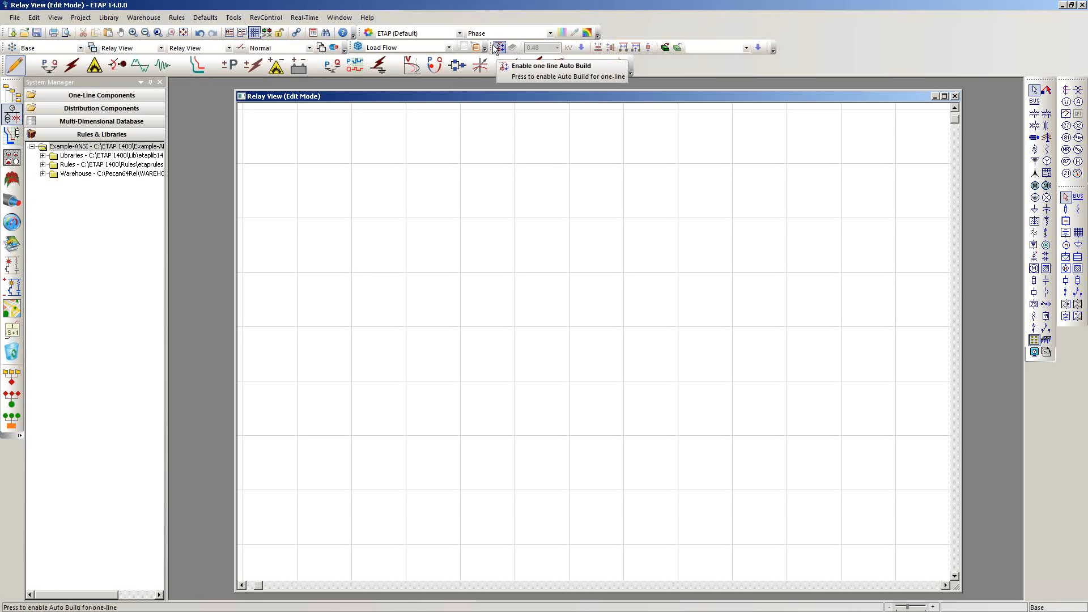
{"action": "mouse_move", "coordinate": [490, 47]}
{"action": "left_mouse_down"}
{"action": "mouse_move", "coordinate": [504, 46]}
{"action": "mouse_move", "coordinate": [490, 46]}
{"action": "left_mouse_up"}
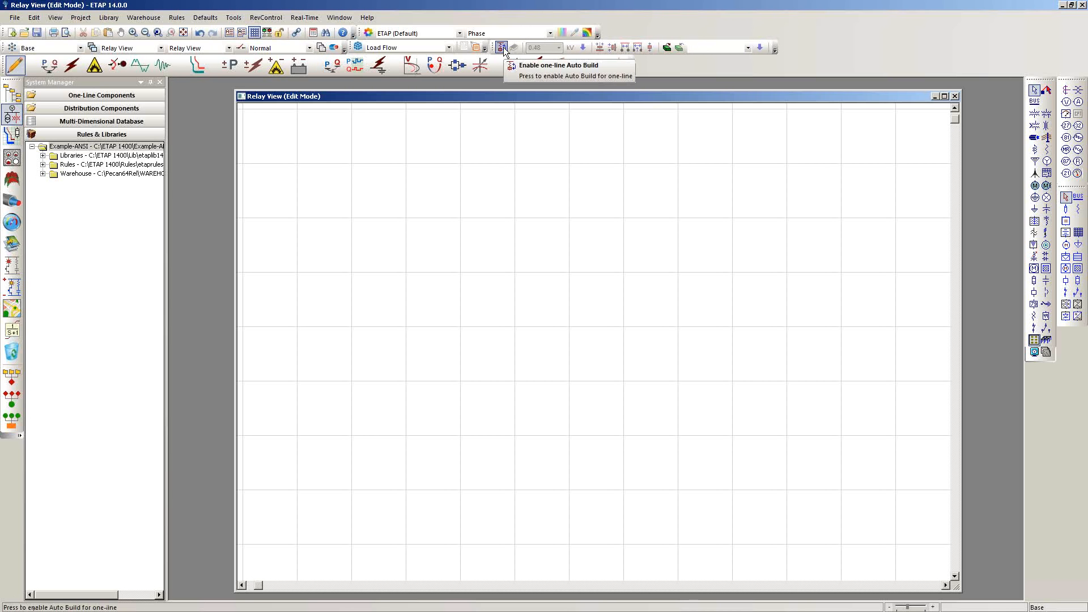
{"action": "left_click", "coordinate": [502, 48]}
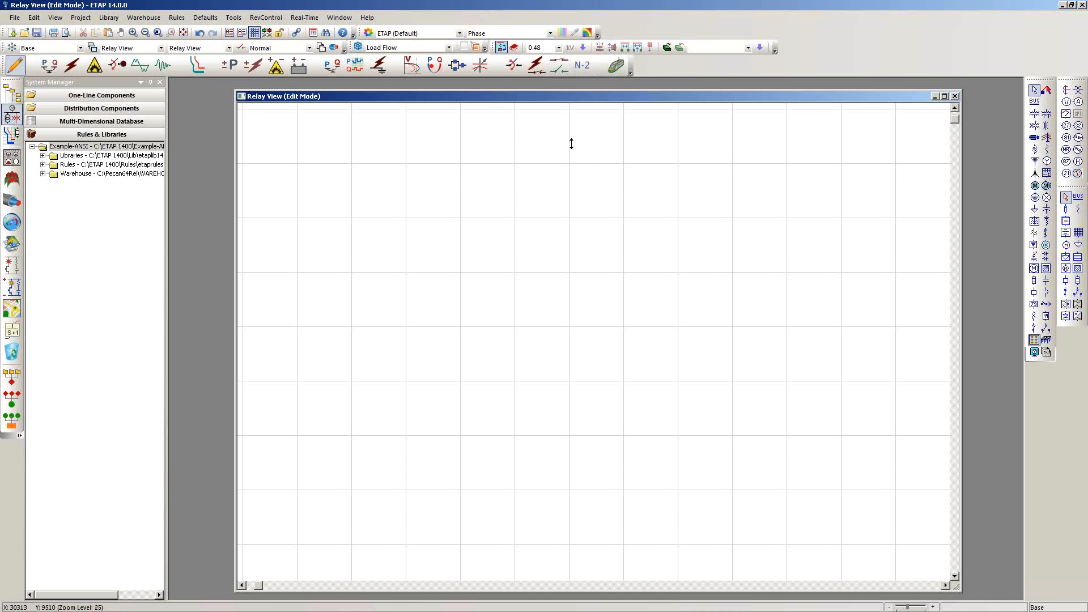
Review the spacing rules and nominal voltage list in the Auto Build Rulebook Editor and accept the settings.
{"action": "left_click", "coordinate": [514, 47]}
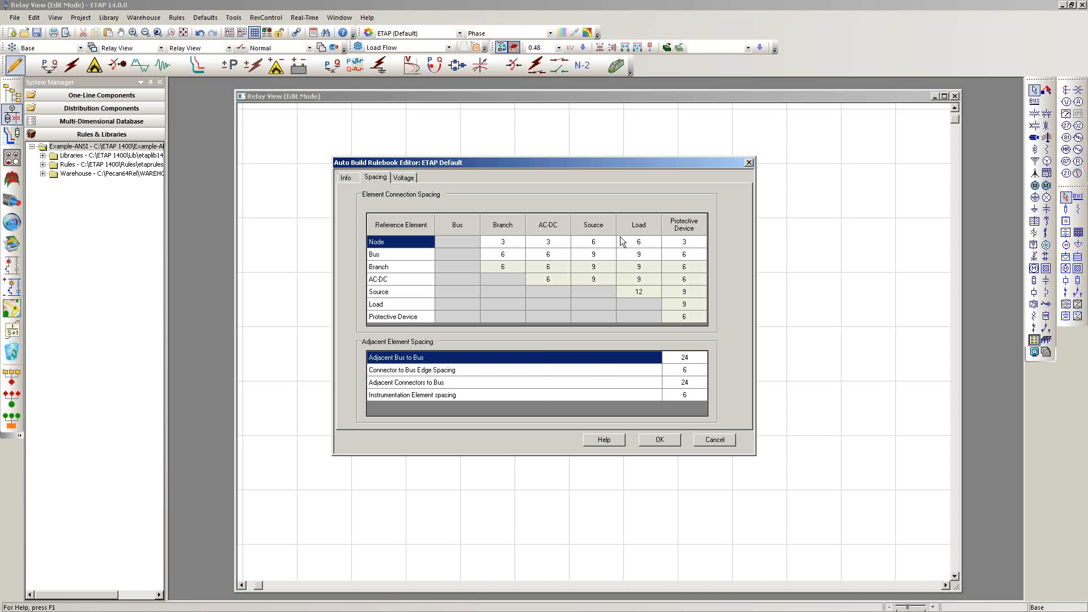
{"action": "left_click", "coordinate": [403, 177]}
{"action": "left_click_drag", "start_coordinate": [643, 235], "coordinate": [647, 311]}
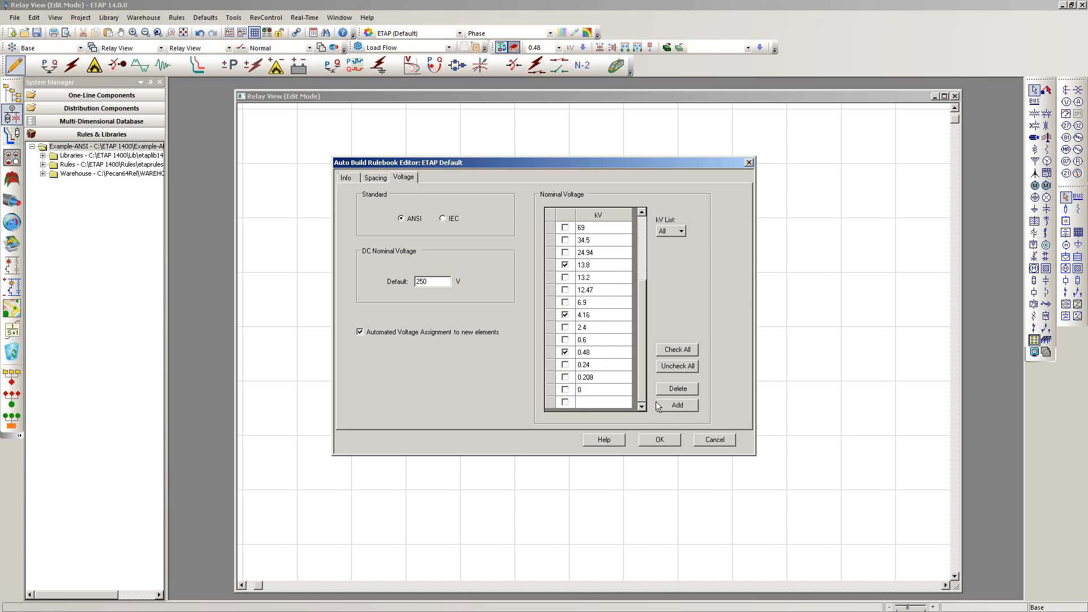
{"action": "left_click", "coordinate": [658, 440]}
Place a power grid element near the upper edge of the empty one-line area.
{"action": "left_click", "coordinate": [1033, 162]}
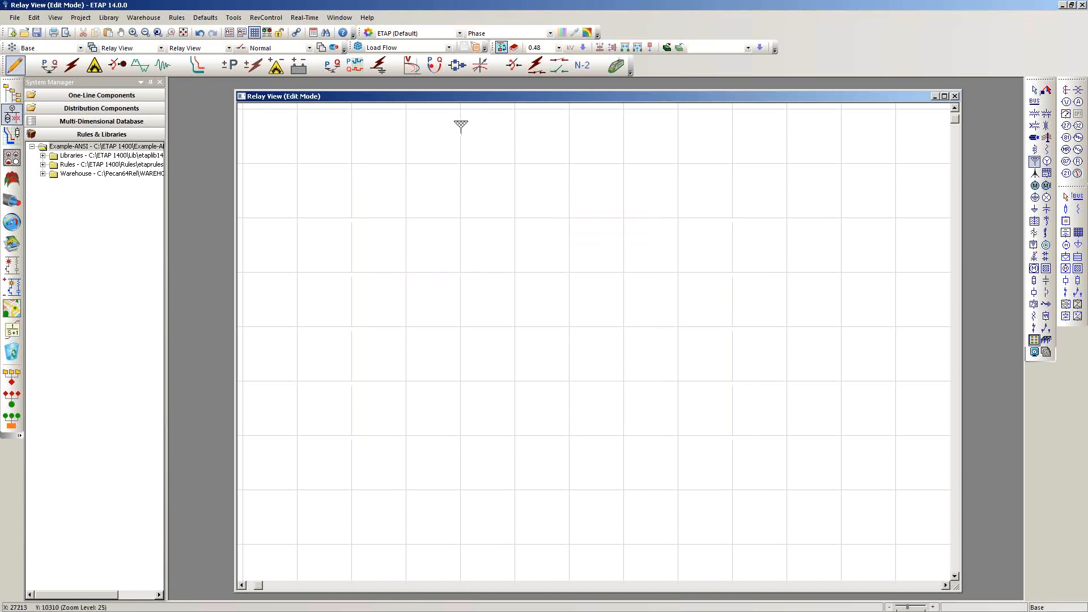
{"action": "left_click", "coordinate": [460, 126]}
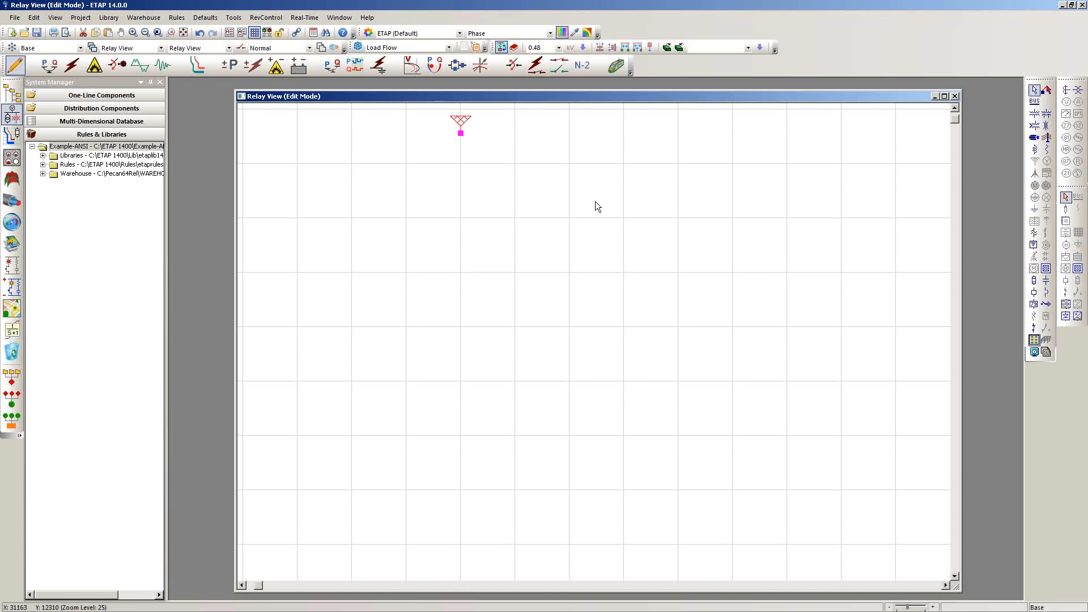
{"action": "left_click", "coordinate": [875, 127]}
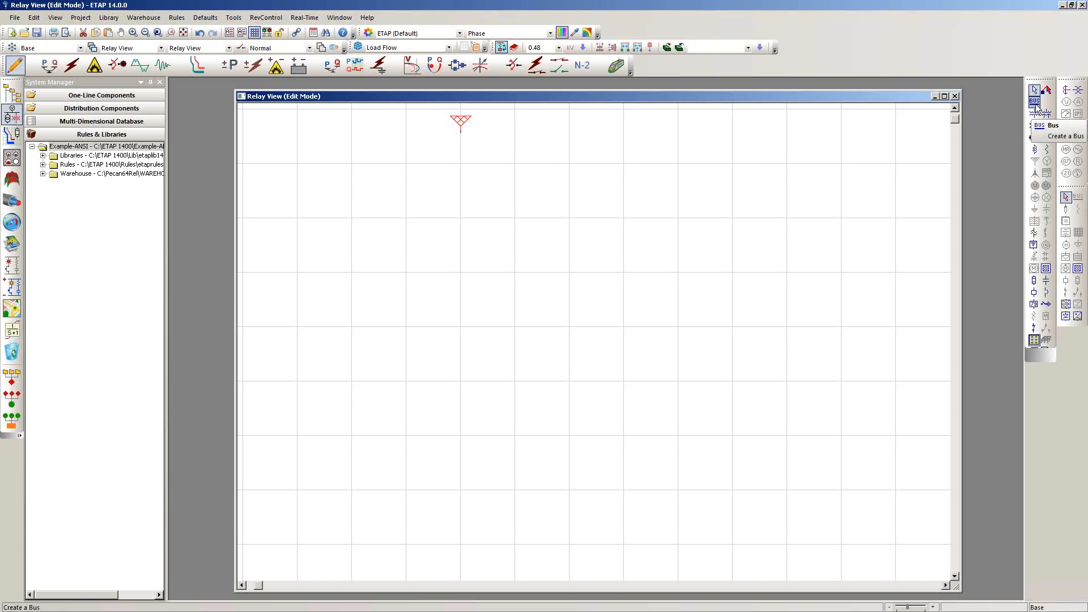
Auto-build a bus below the power grid and a high-voltage circuit breaker below the bus.
{"action": "left_click", "coordinate": [1035, 108]}
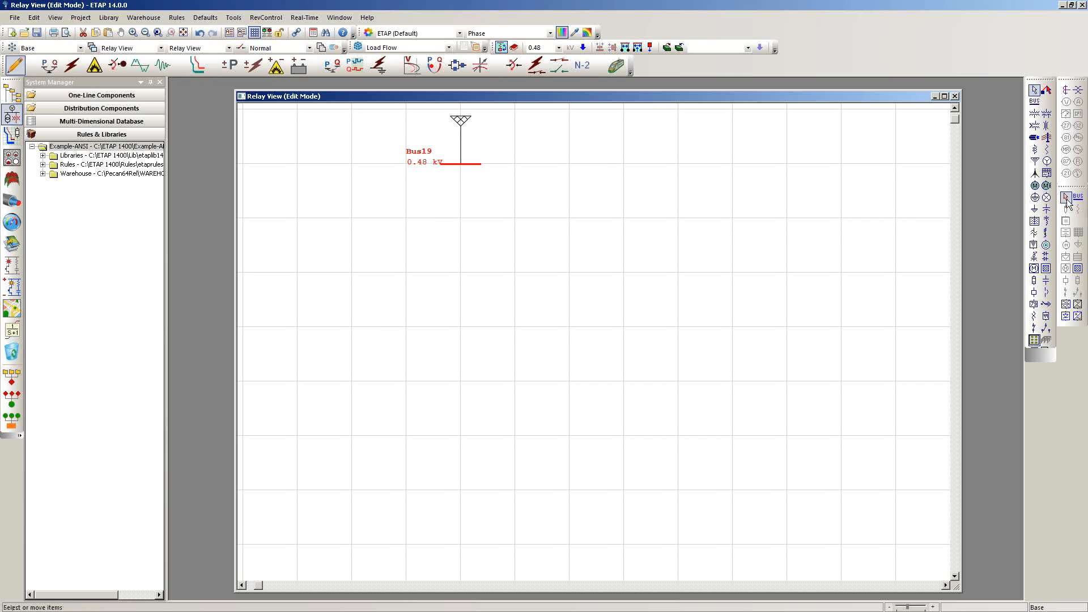
{"action": "left_click", "coordinate": [1035, 292]}
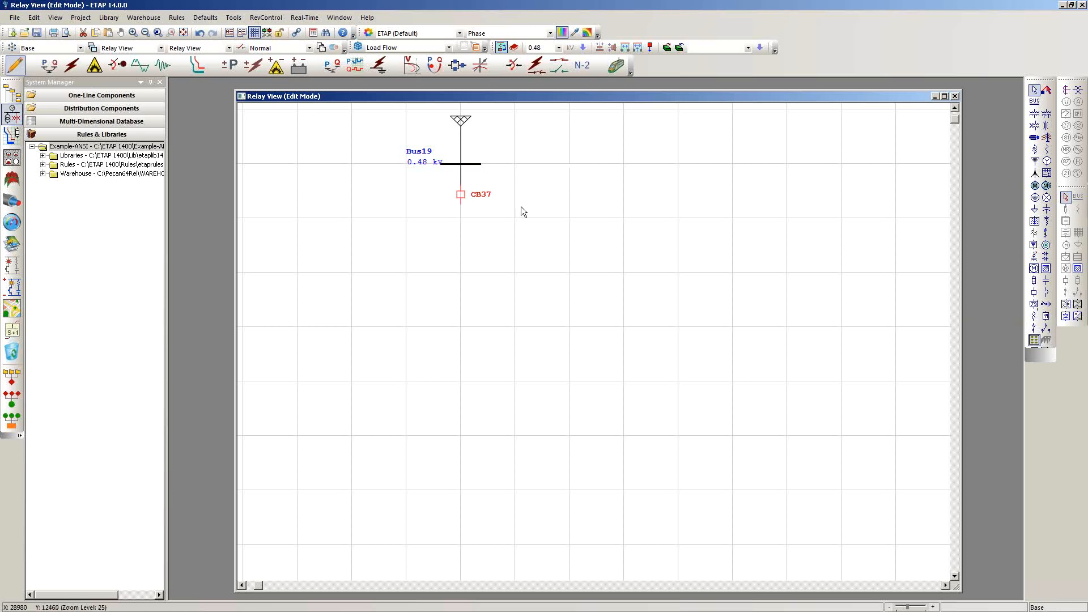
Set the nominal voltage of the new bus below the power grid to 13.8 kV.
{"action": "left_click", "coordinate": [559, 48]}
{"action": "left_click", "coordinate": [549, 73]}
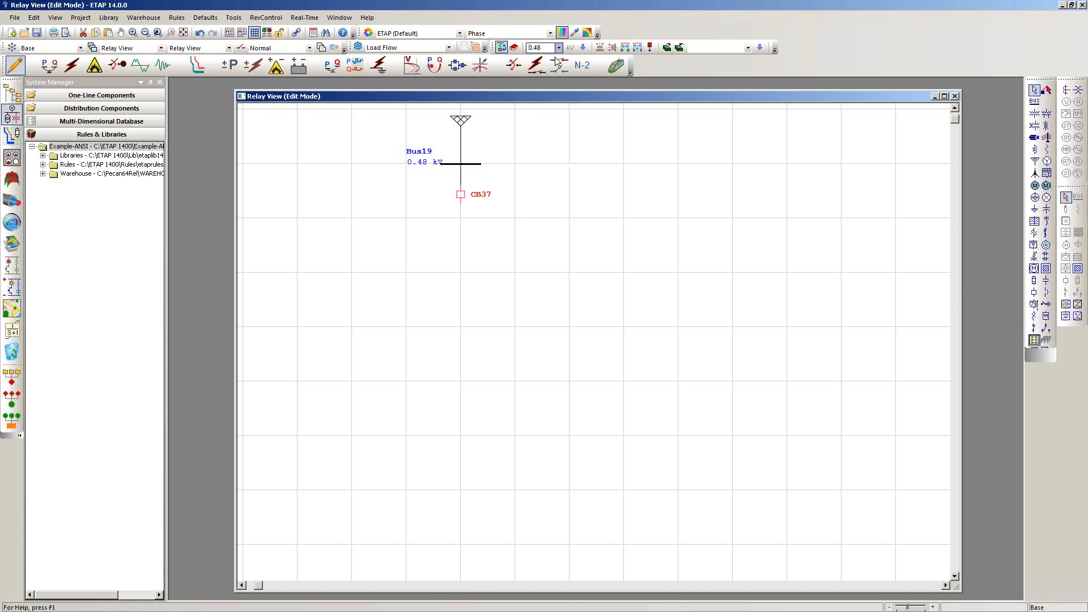
{"action": "left_click", "coordinate": [584, 48]}
{"action": "left_click", "coordinate": [462, 163]}
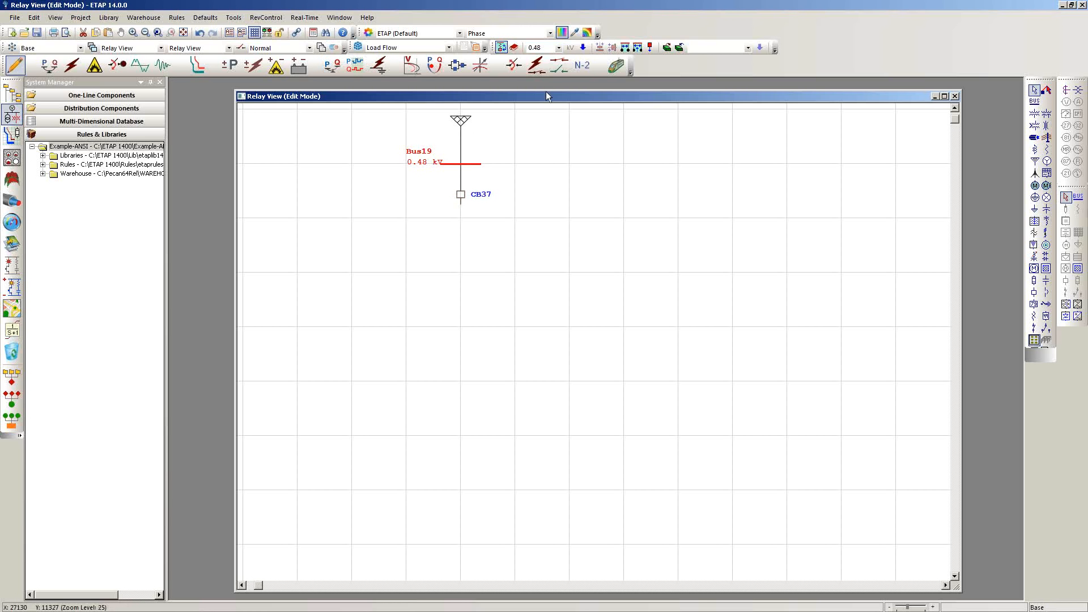
{"action": "left_click", "coordinate": [559, 49]}
{"action": "left_click", "coordinate": [551, 64]}
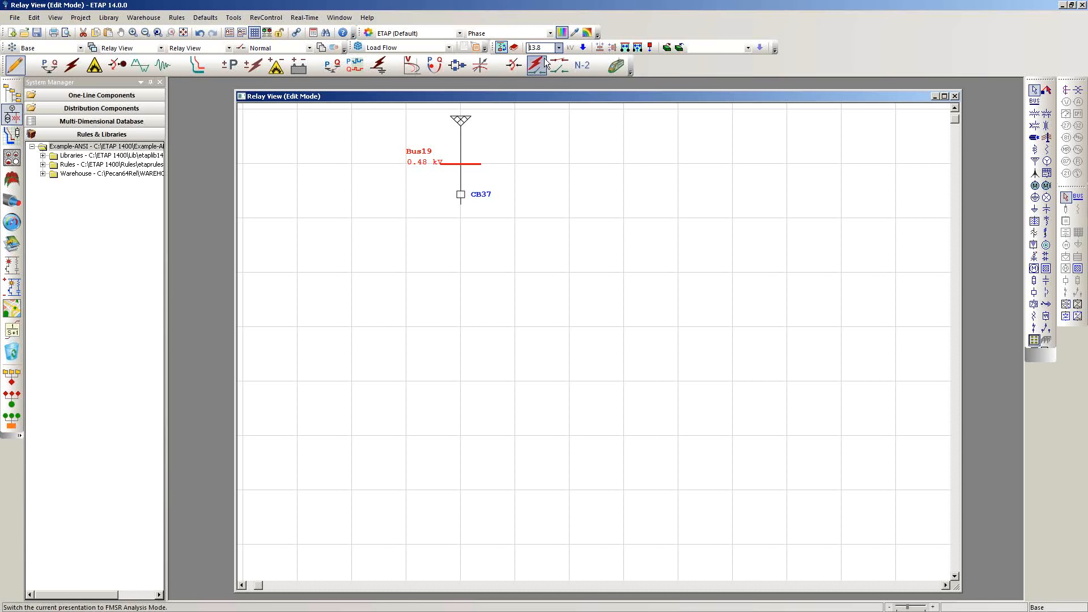
{"action": "left_click", "coordinate": [584, 47]}
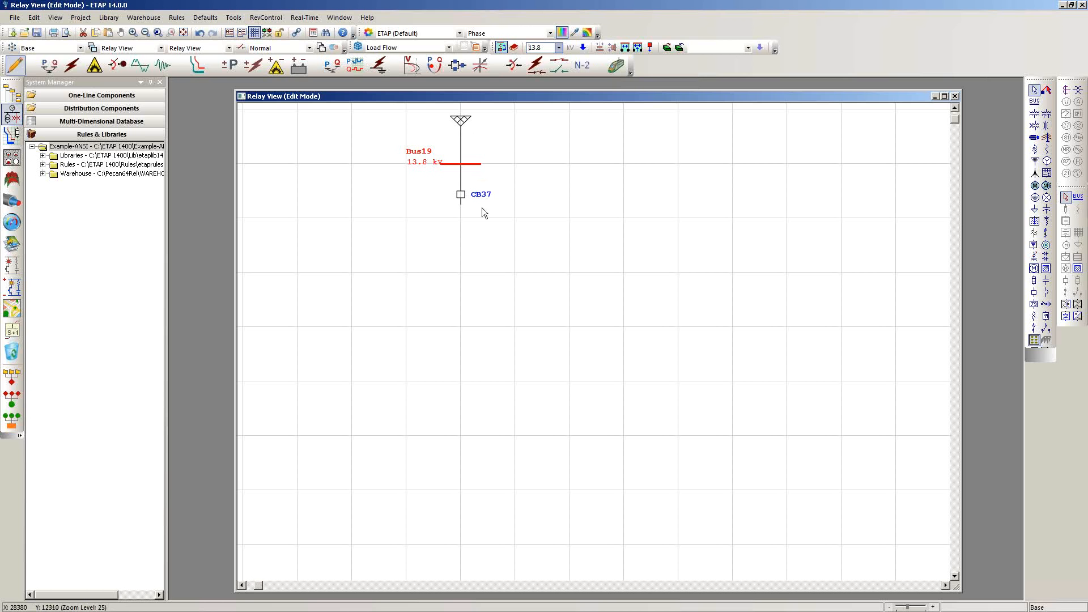
Auto-build a cable below the circuit breaker and a two-winding transformer below the cable.
{"action": "left_click", "coordinate": [573, 186]}
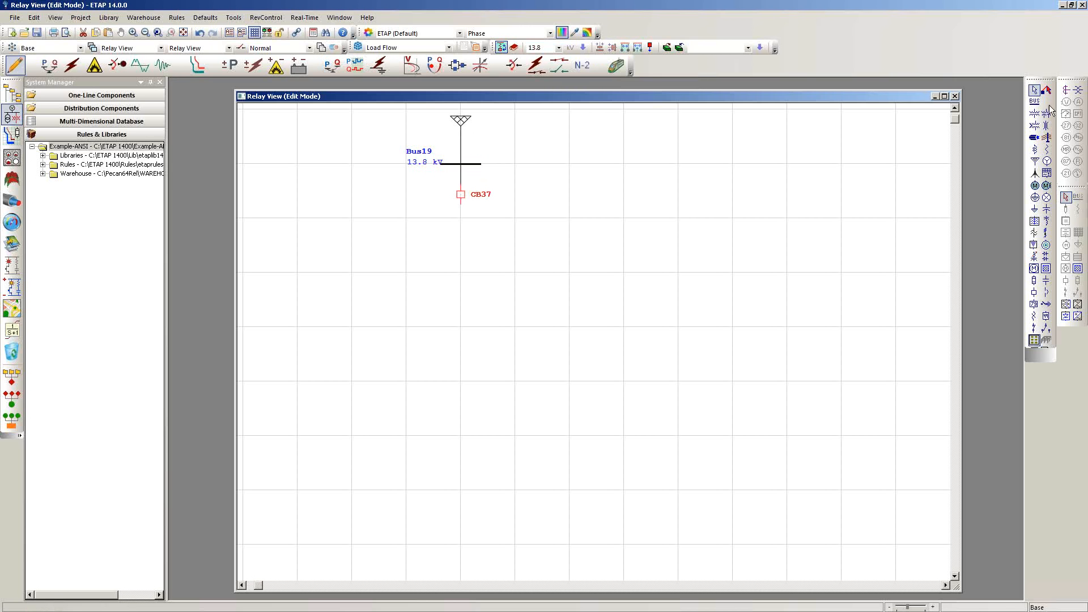
{"action": "left_click", "coordinate": [1066, 89]}
{"action": "left_click", "coordinate": [1035, 139]}
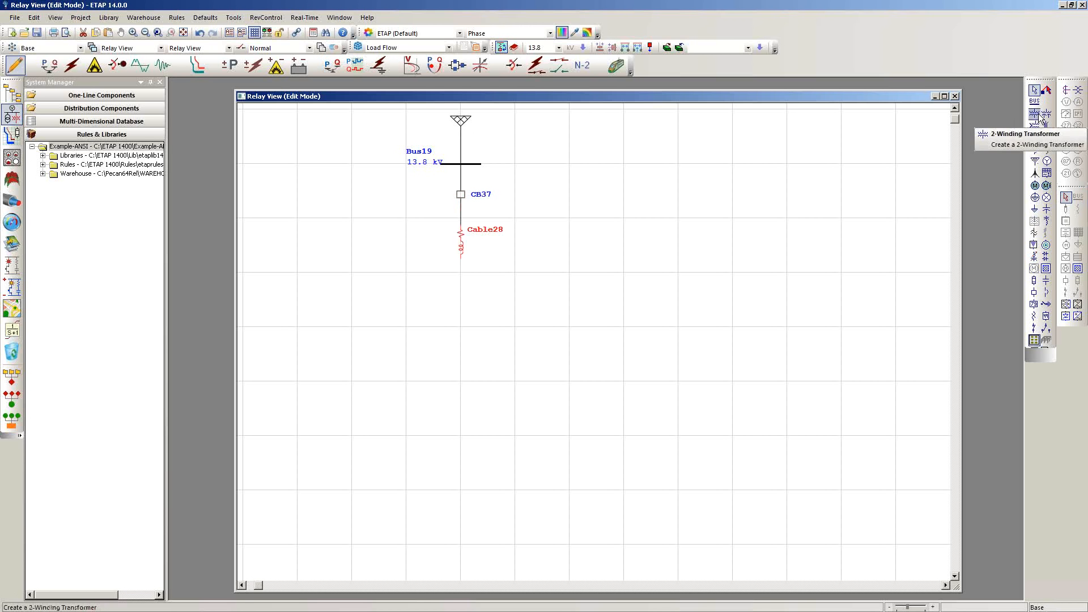
{"action": "left_click", "coordinate": [1040, 119]}
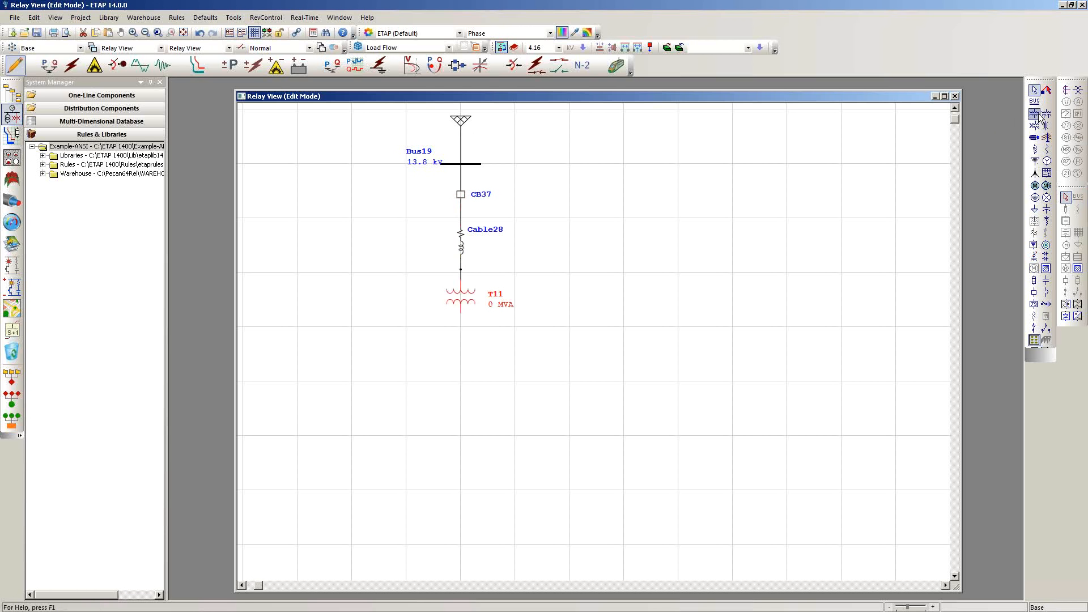
Auto-build a high-voltage circuit breaker and a bus below the transformer, with a synchronous motor and a lumped load on the new bus.
{"action": "left_click", "coordinate": [1035, 293]}
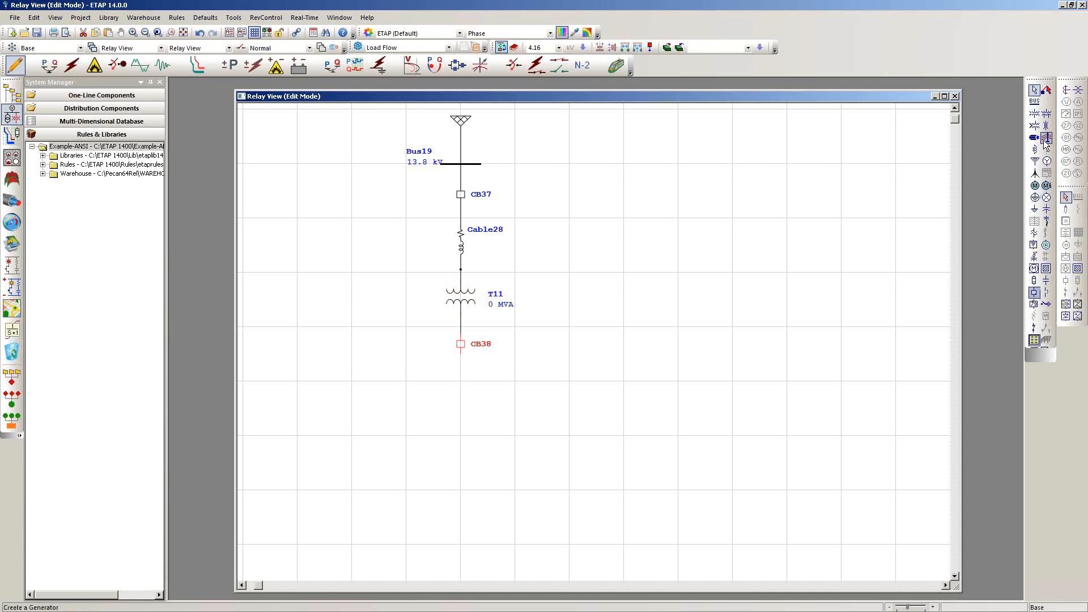
{"action": "left_click", "coordinate": [1033, 102]}
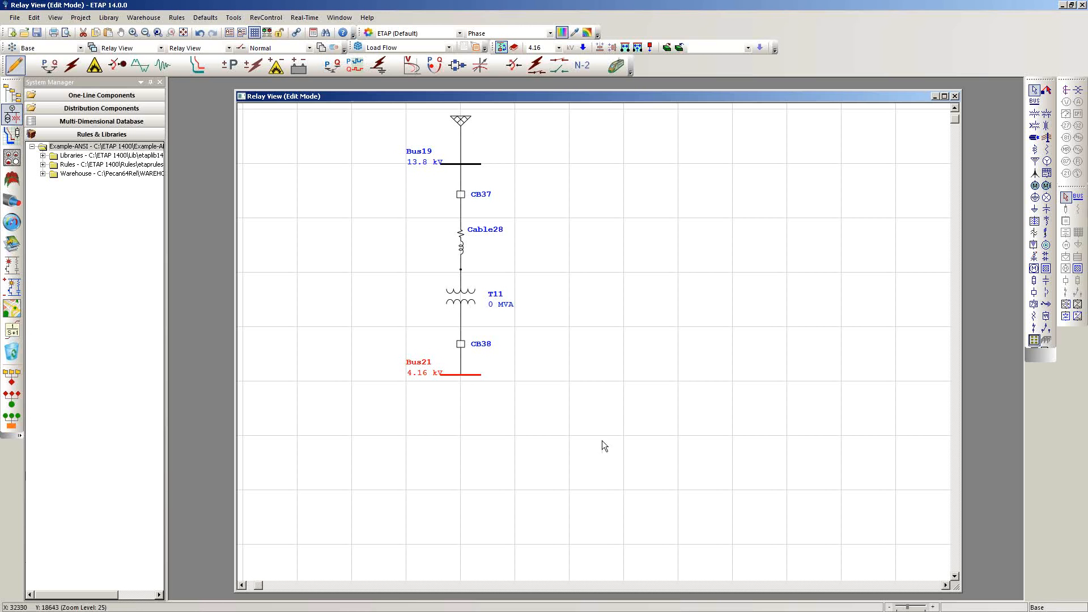
{"action": "left_click", "coordinate": [1046, 186]}
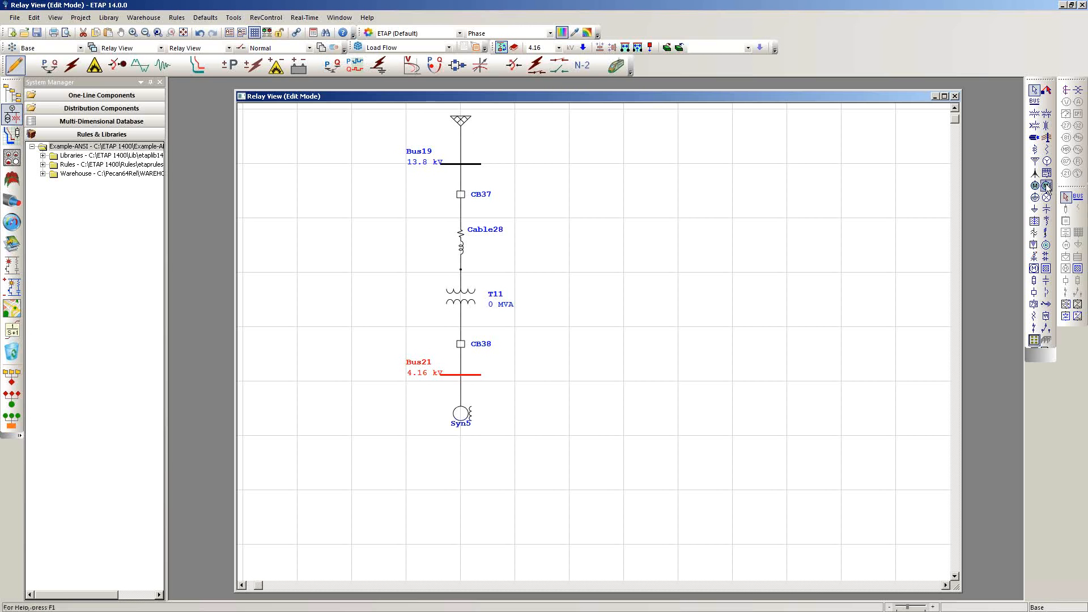
{"action": "left_click", "coordinate": [1034, 199]}
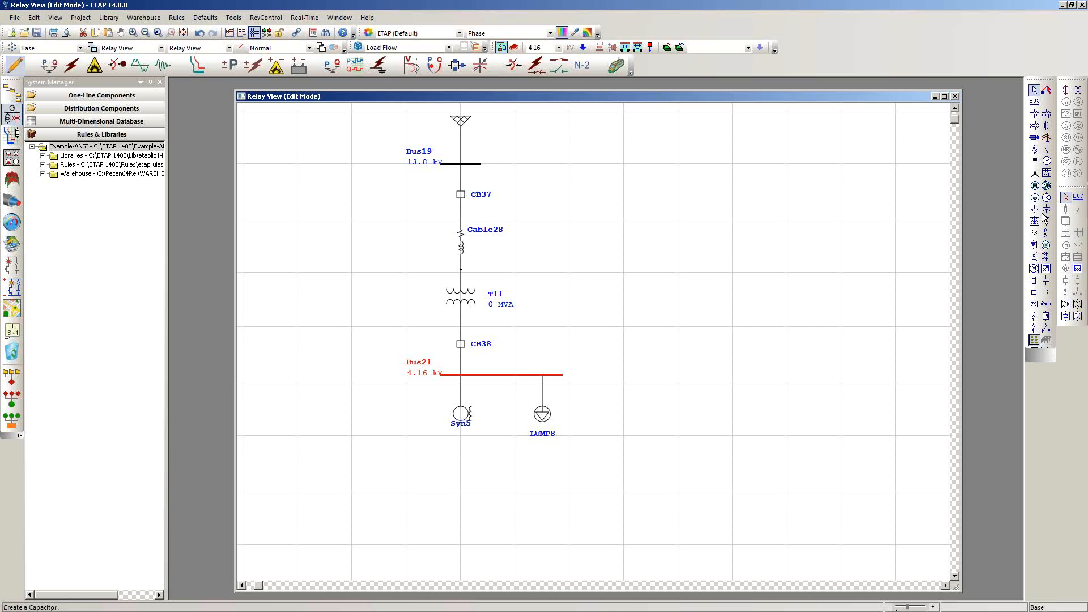
Auto-build a two-winding transformer branch on the 4.16 kV bus with a cable, low-voltage circuit breaker, bus, four induction motors and a static load.
{"action": "left_click", "coordinate": [1036, 115]}
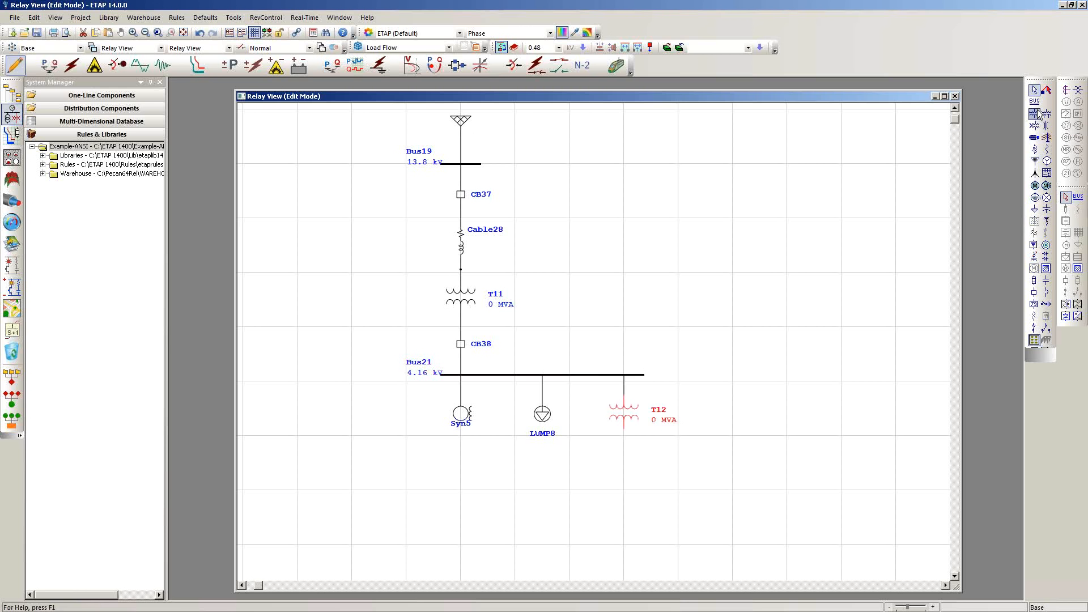
{"action": "left_click", "coordinate": [1034, 138]}
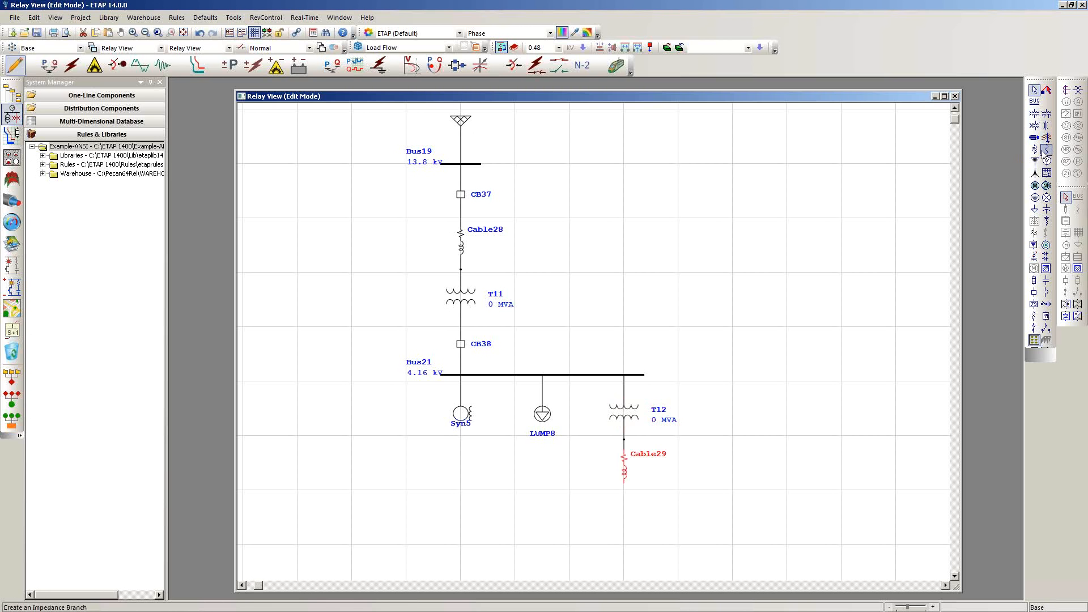
{"action": "left_click", "coordinate": [1046, 293]}
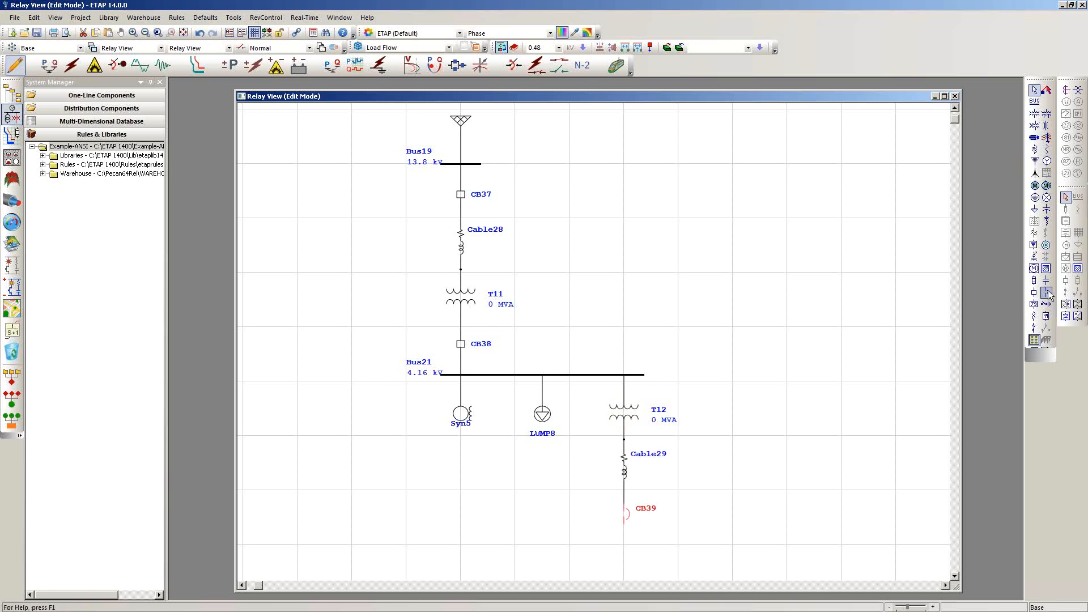
{"action": "left_click", "coordinate": [1034, 98]}
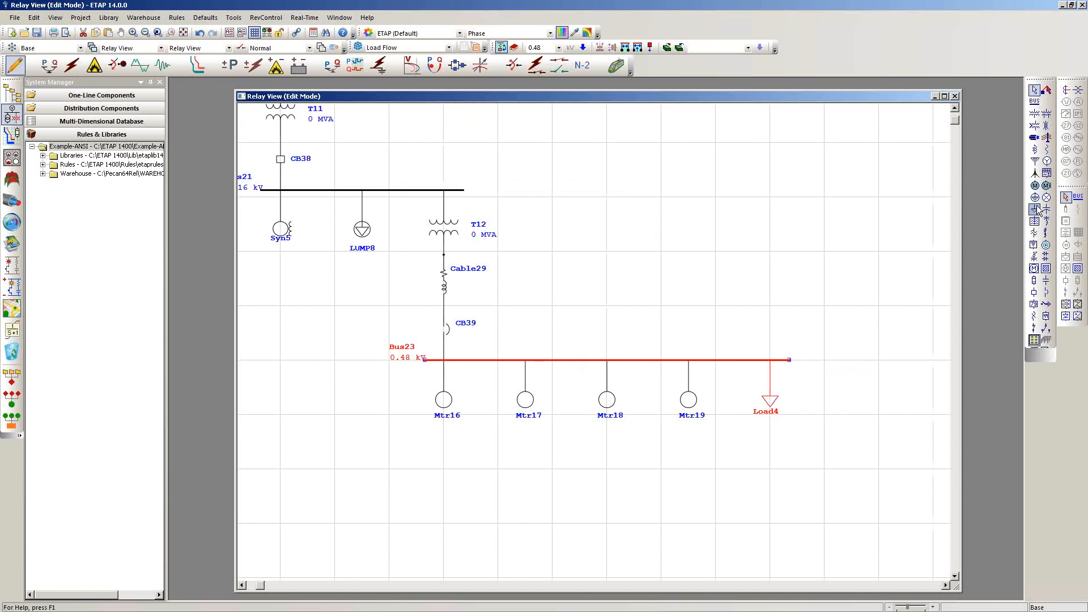
Select the whole auto-built one-line diagram, from the power grid down to the static load, and delete it.
{"action": "left_click_drag", "start_coordinate": [715, 202], "coordinate": [779, 357]}
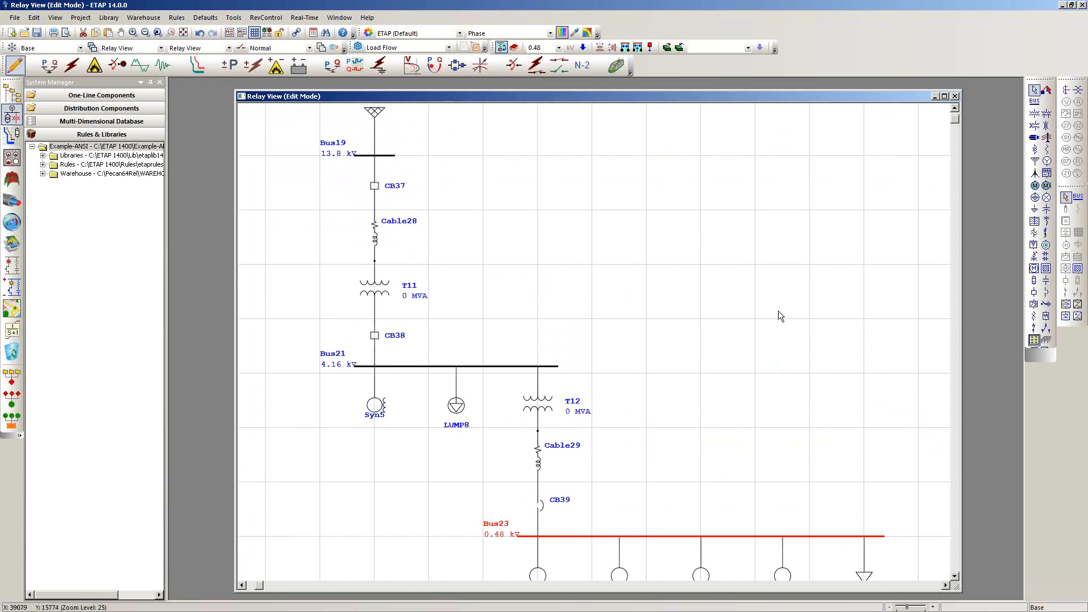
{"action": "scroll", "coordinate": [777, 311], "scroll_direction": "down", "scroll_amount": 1}
{"action": "left_click_drag", "start_coordinate": [777, 312], "coordinate": [743, 319]}
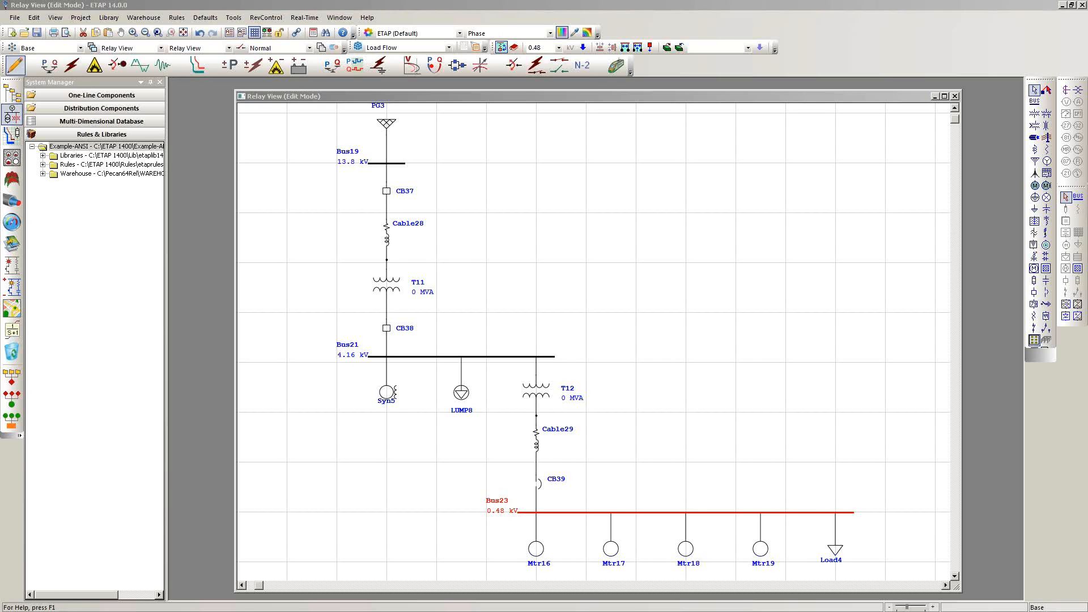
{"action": "left_click", "coordinate": [616, 219]}
{"action": "left_click_drag", "start_coordinate": [267, 114], "coordinate": [873, 573]}
{"action": "scroll", "coordinate": [674, 358], "scroll_direction": "down", "scroll_amount": 3}
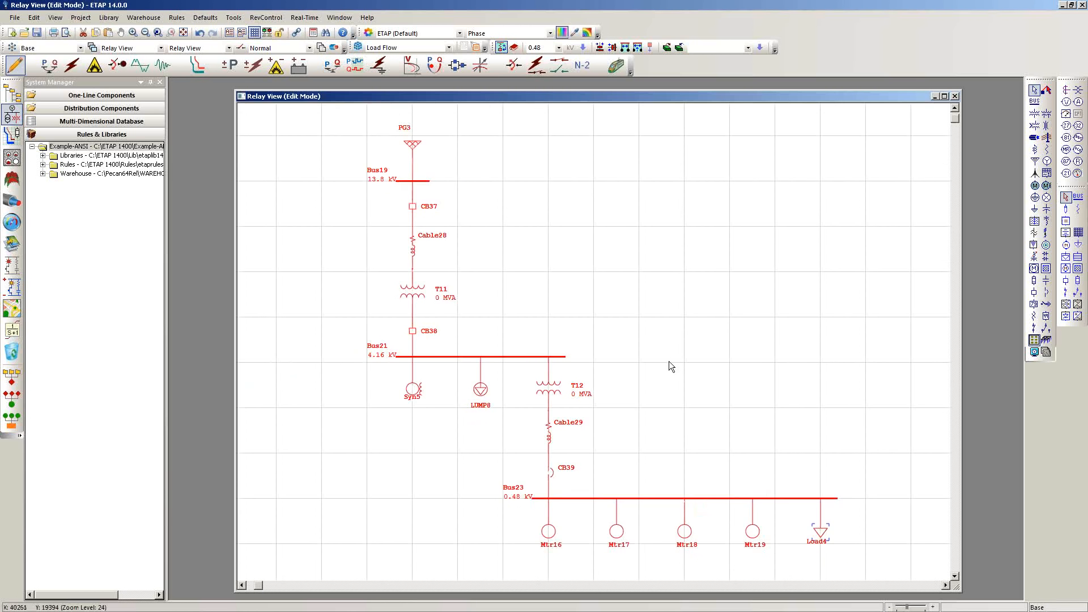
{"action": "left_click_drag", "start_coordinate": [512, 332], "coordinate": [835, 342]}
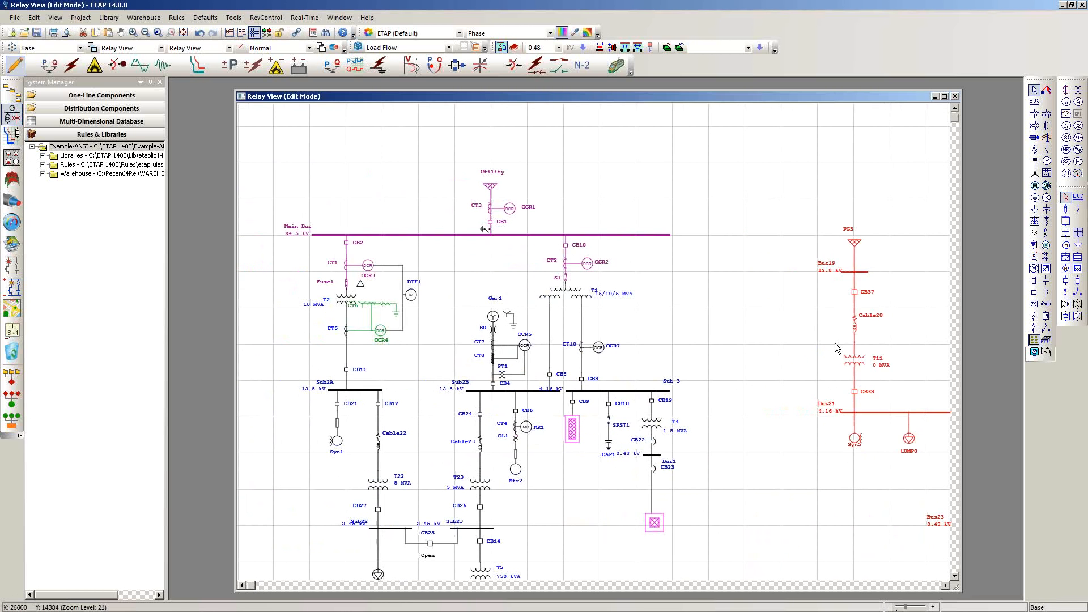
{"action": "key", "text": "Delete"}
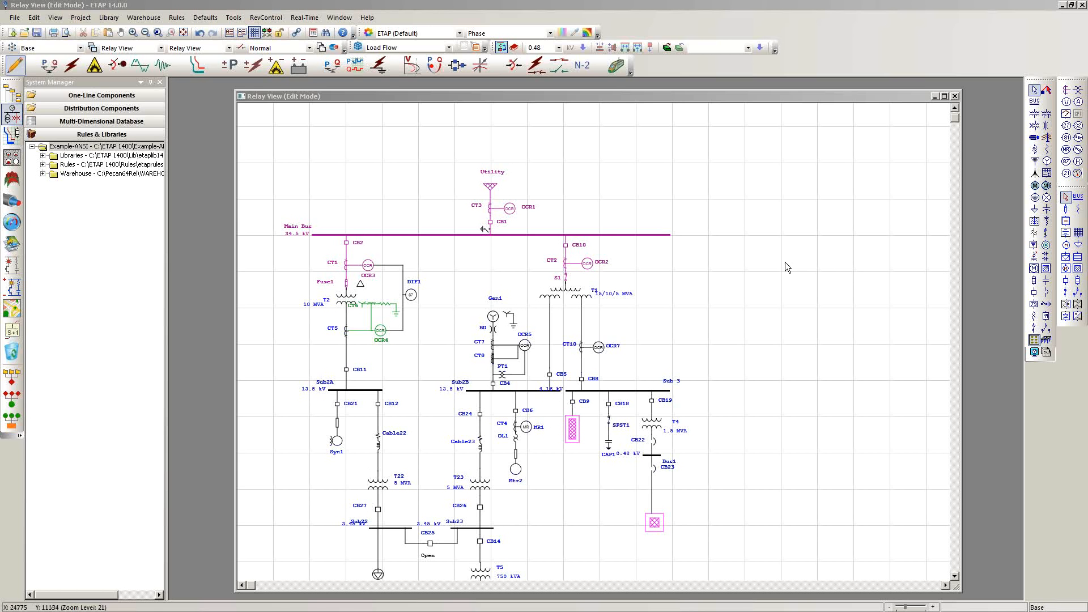
Switch the one-line to load flow analysis mode, turn off auto run and re-enter the mode to clear the results.
{"action": "left_click_drag", "start_coordinate": [601, 100], "coordinate": [603, 93]}
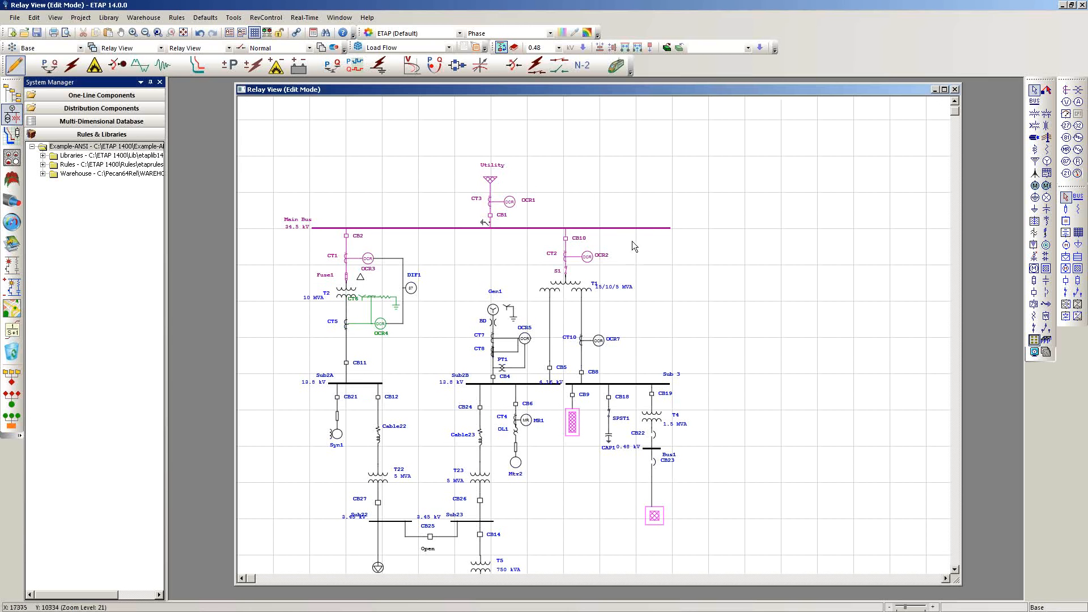
{"action": "middle_click", "coordinate": [704, 355]}
{"action": "scroll", "coordinate": [705, 353], "scroll_direction": "down", "scroll_amount": 3}
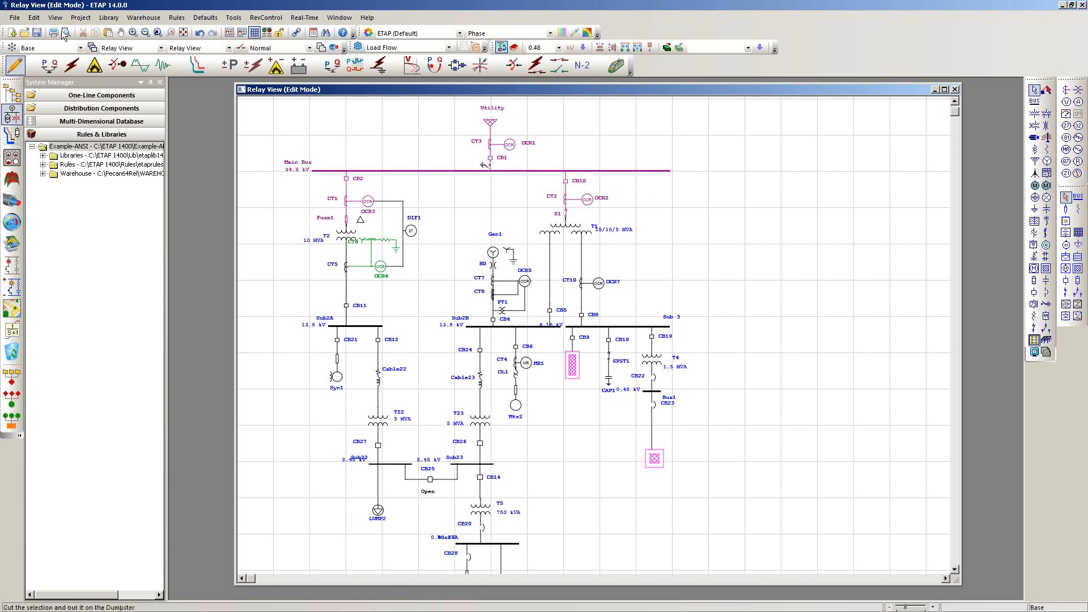
{"action": "left_click", "coordinate": [50, 71]}
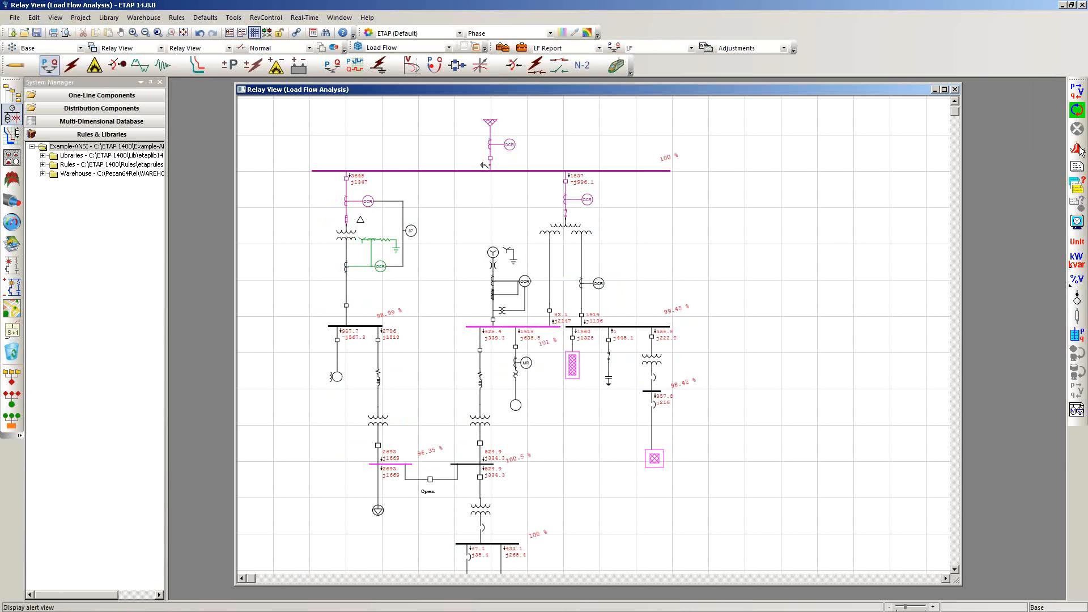
{"action": "left_click", "coordinate": [1077, 111]}
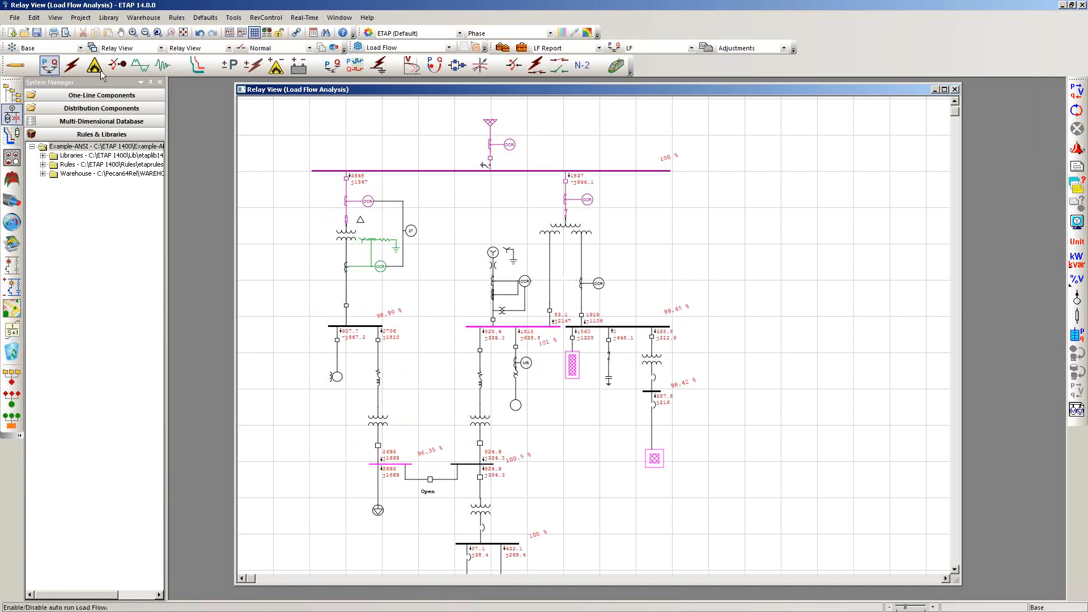
{"action": "left_click", "coordinate": [27, 64]}
{"action": "left_click", "coordinate": [49, 64]}
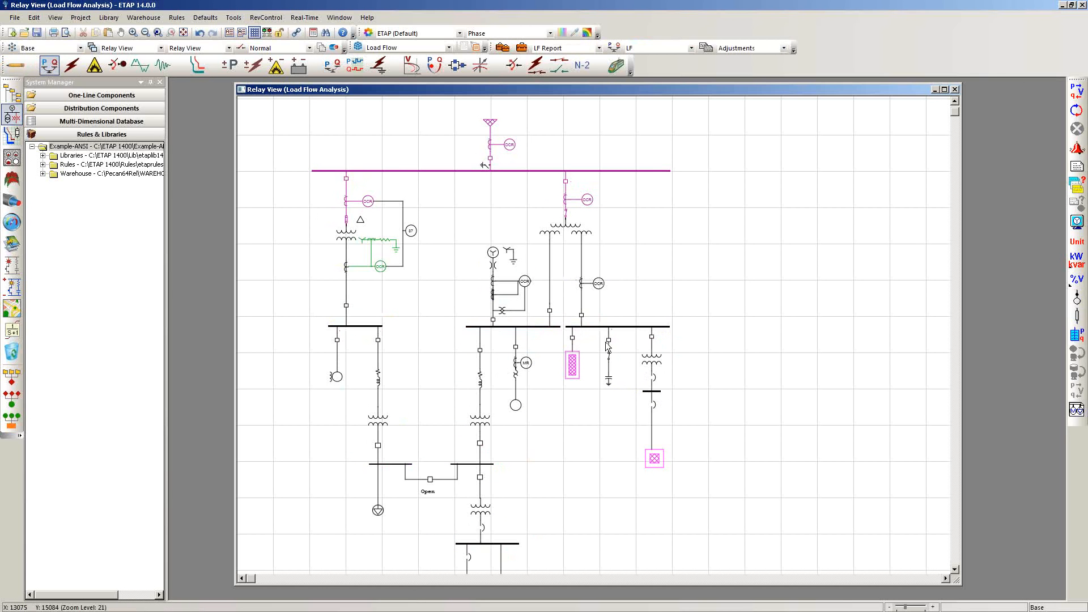
View the load flow display options for bus voltage, load terminal and voltage drop, and close them.
{"action": "left_click", "coordinate": [1077, 223]}
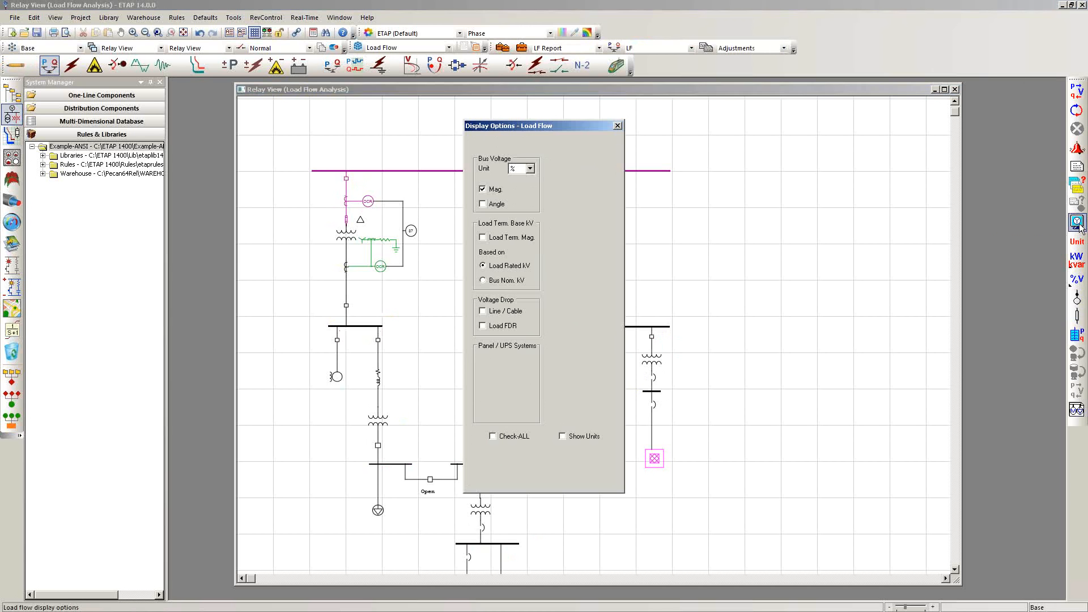
{"action": "left_click", "coordinate": [618, 126]}
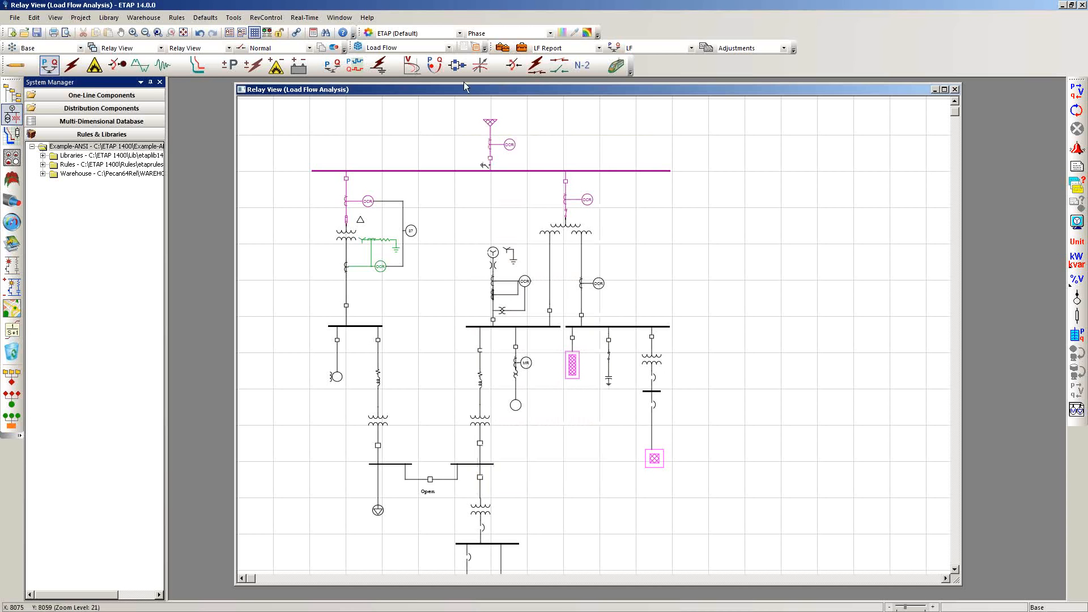
Choose the Load Flow datablock template and show its datablocks on the one-line diagram.
{"action": "left_click_drag", "start_coordinate": [345, 41], "coordinate": [459, 50]}
{"action": "left_click", "coordinate": [448, 47]}
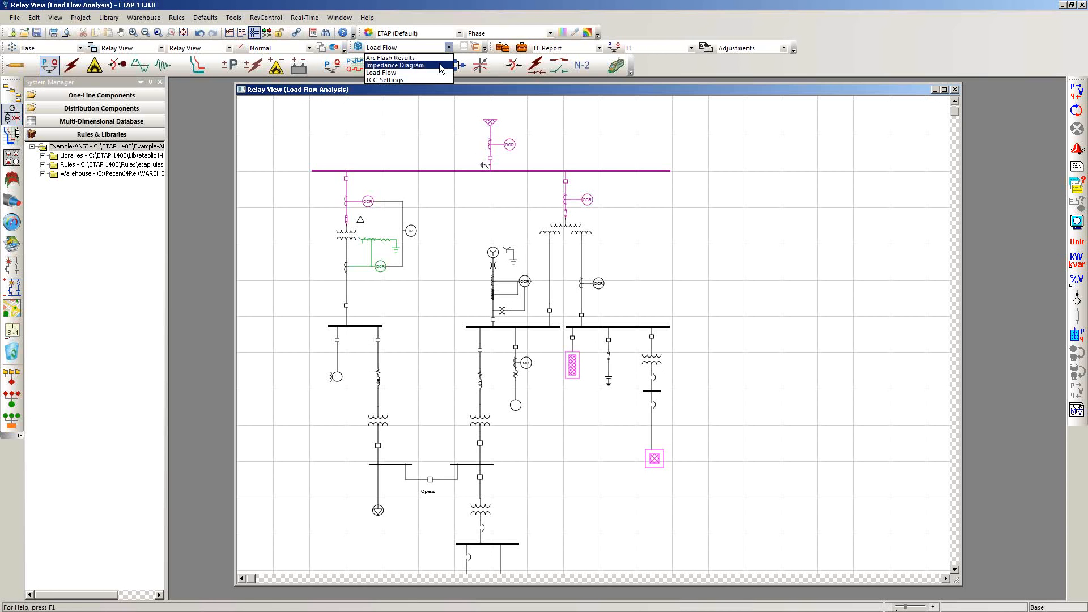
{"action": "left_click", "coordinate": [449, 49]}
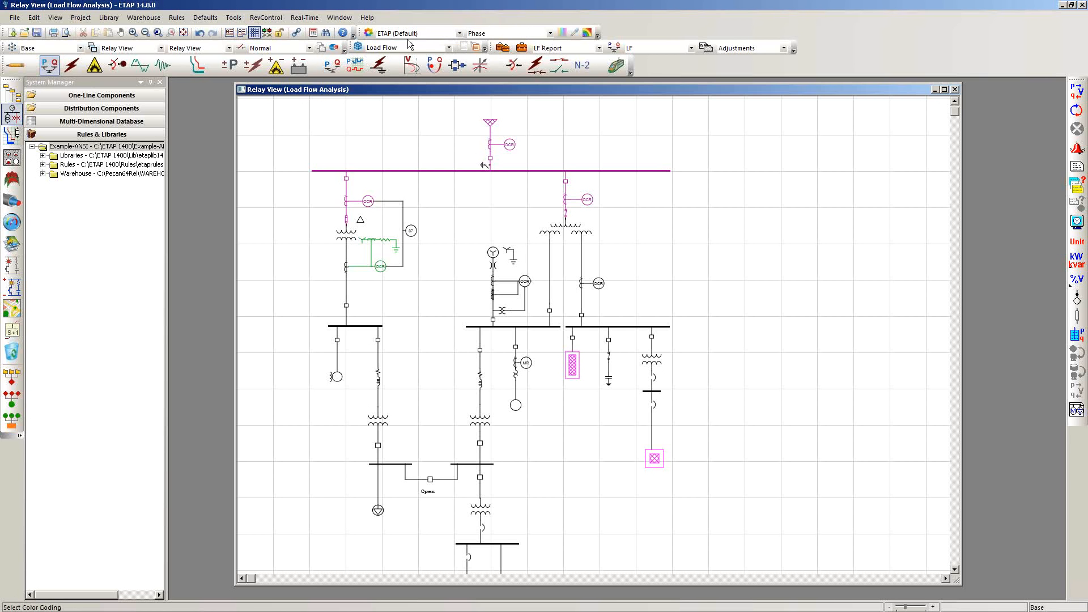
{"action": "left_click", "coordinate": [448, 48]}
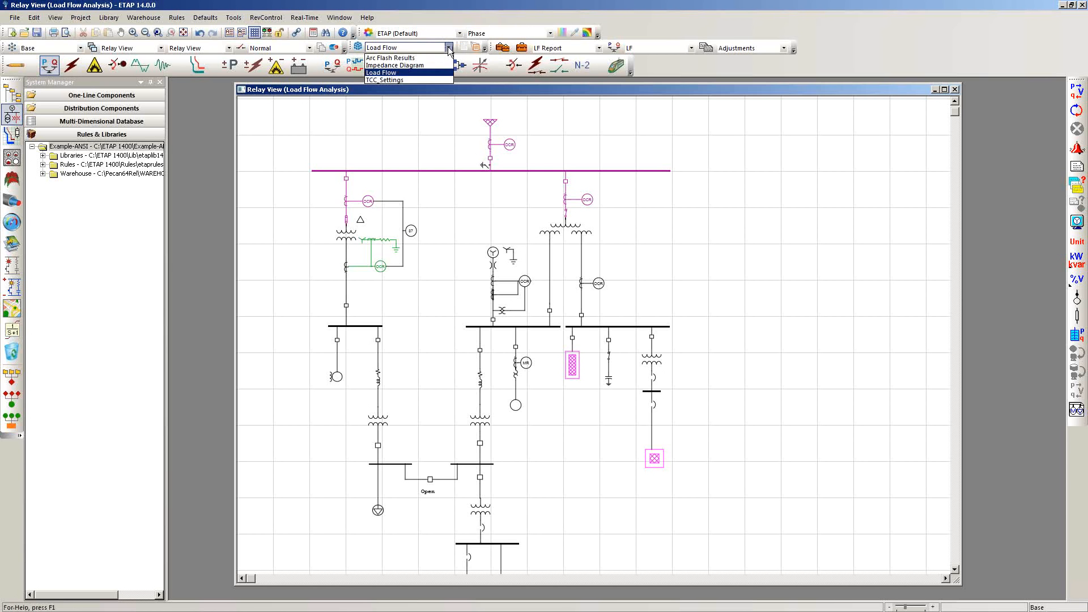
{"action": "left_click", "coordinate": [419, 72]}
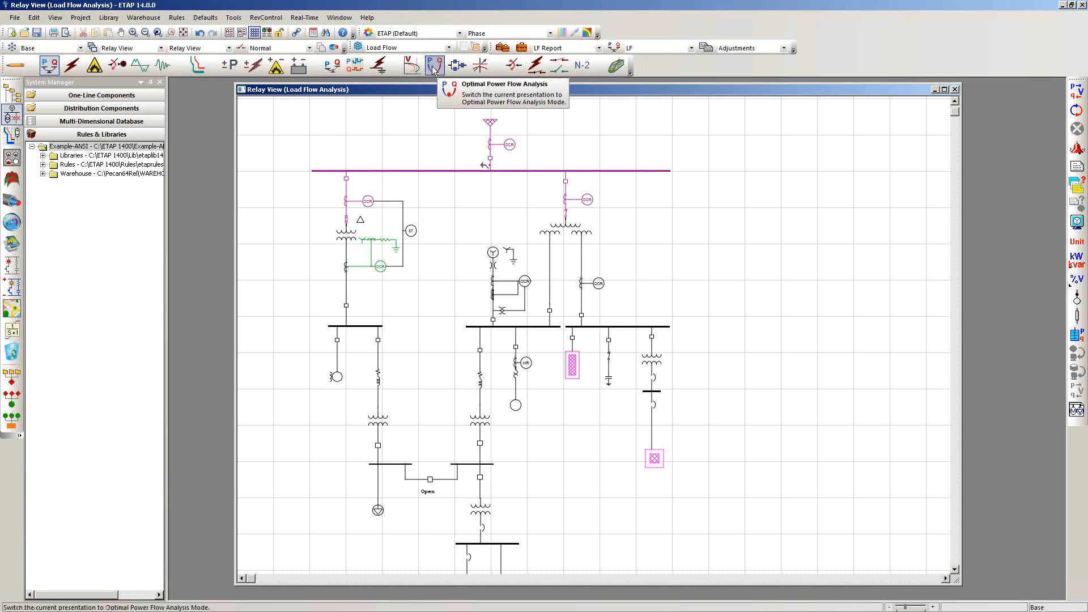
{"action": "left_click", "coordinate": [464, 47]}
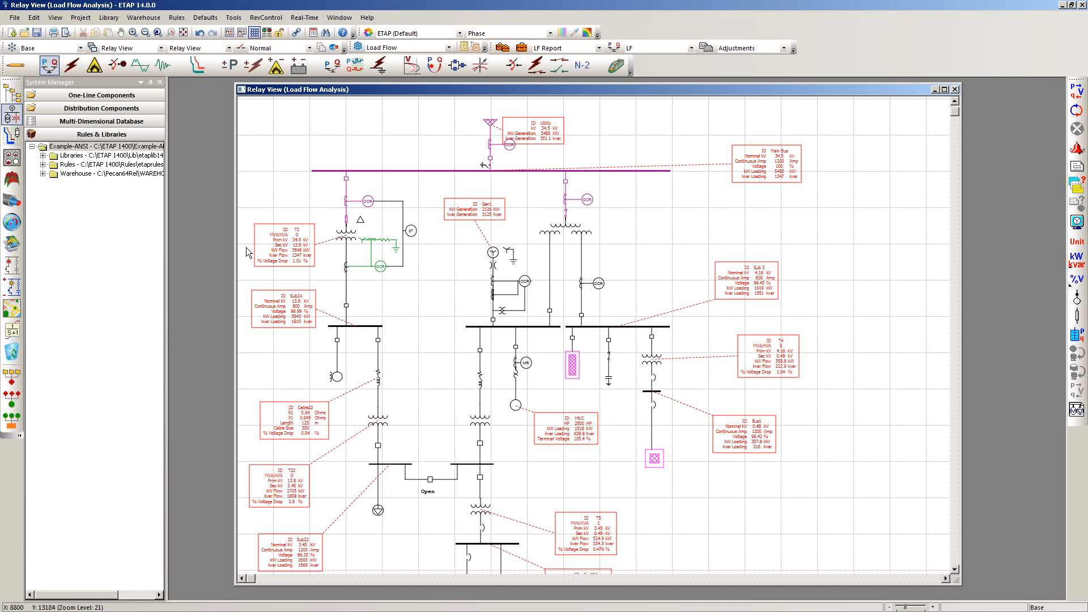
Examine the datablocks of the transformer T2, the Sub2A bus, Cable22, the generator and the motor Mtr2 on the diagram.
{"action": "scroll", "coordinate": [263, 260], "scroll_direction": "up", "scroll_amount": 7}
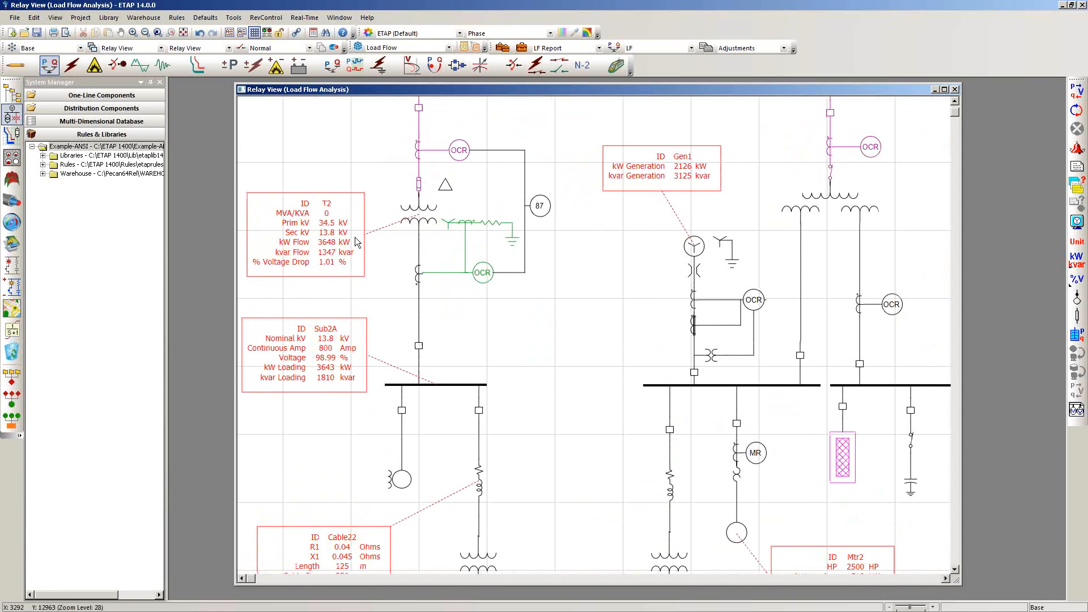
{"action": "mouse_move", "coordinate": [349, 227]}
{"action": "left_click_drag", "start_coordinate": [513, 389], "coordinate": [526, 292]}
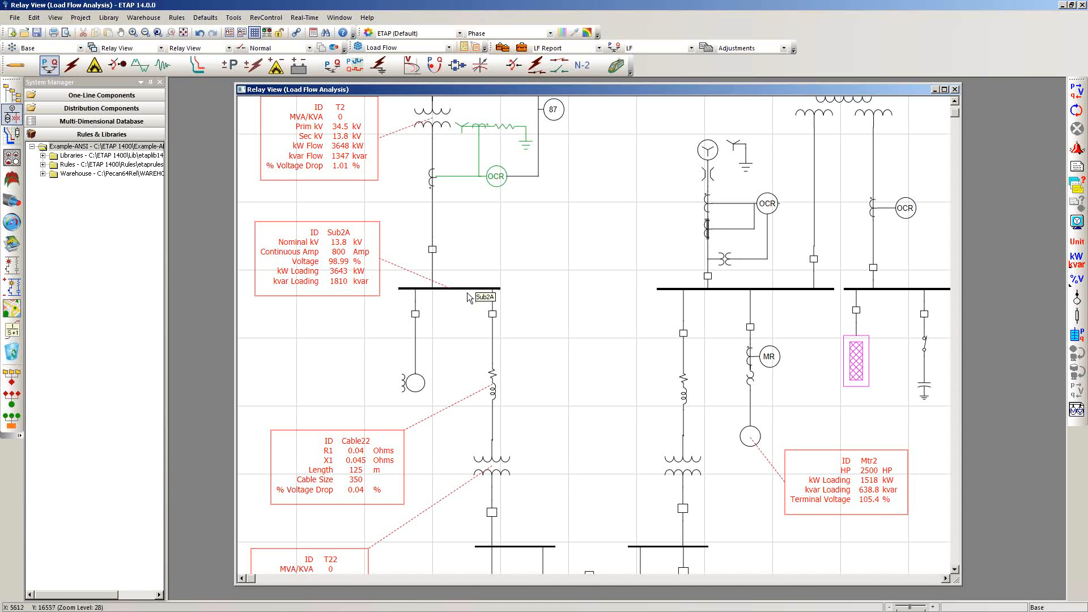
{"action": "left_click_drag", "start_coordinate": [518, 460], "coordinate": [408, 252]}
{"action": "left_click_drag", "start_coordinate": [594, 311], "coordinate": [581, 478]}
{"action": "left_click_drag", "start_coordinate": [529, 241], "coordinate": [515, 332]}
{"action": "scroll", "coordinate": [498, 289], "scroll_direction": "down", "scroll_amount": 2}
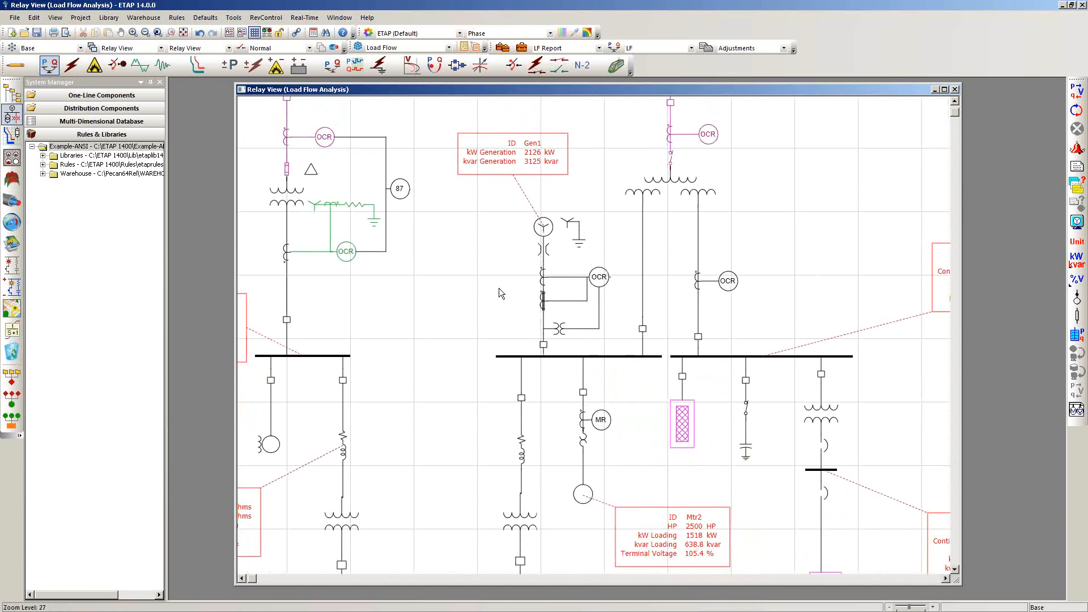
{"action": "scroll", "coordinate": [498, 290], "scroll_direction": "down", "scroll_amount": 3}
{"action": "left_click_drag", "start_coordinate": [517, 291], "coordinate": [517, 328]}
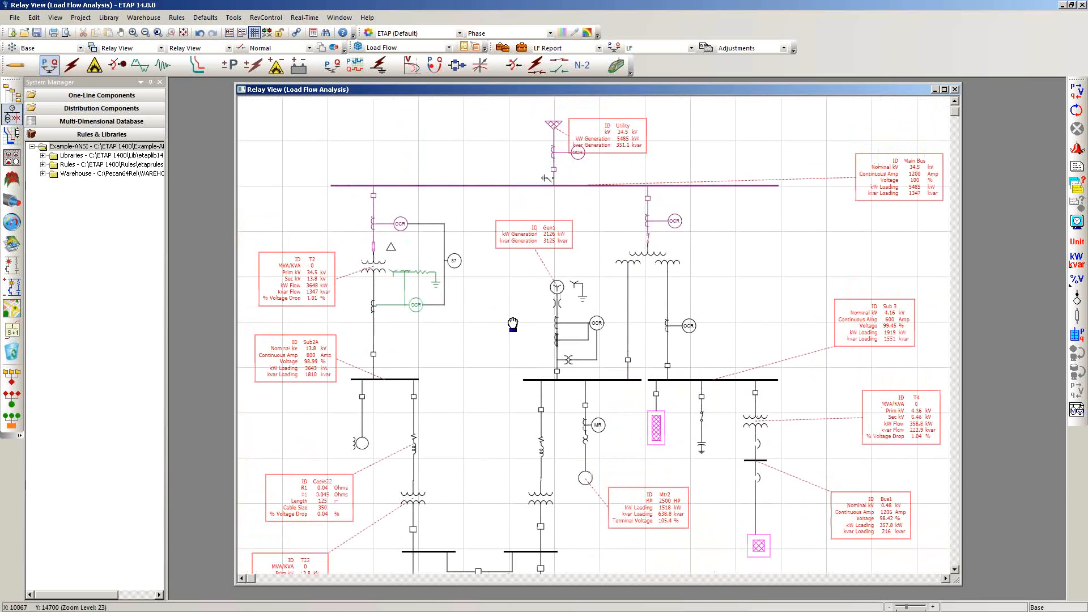
Open the datablock editor and browse the available AC Bus items under Properties and under Result.
{"action": "left_click", "coordinate": [360, 47]}
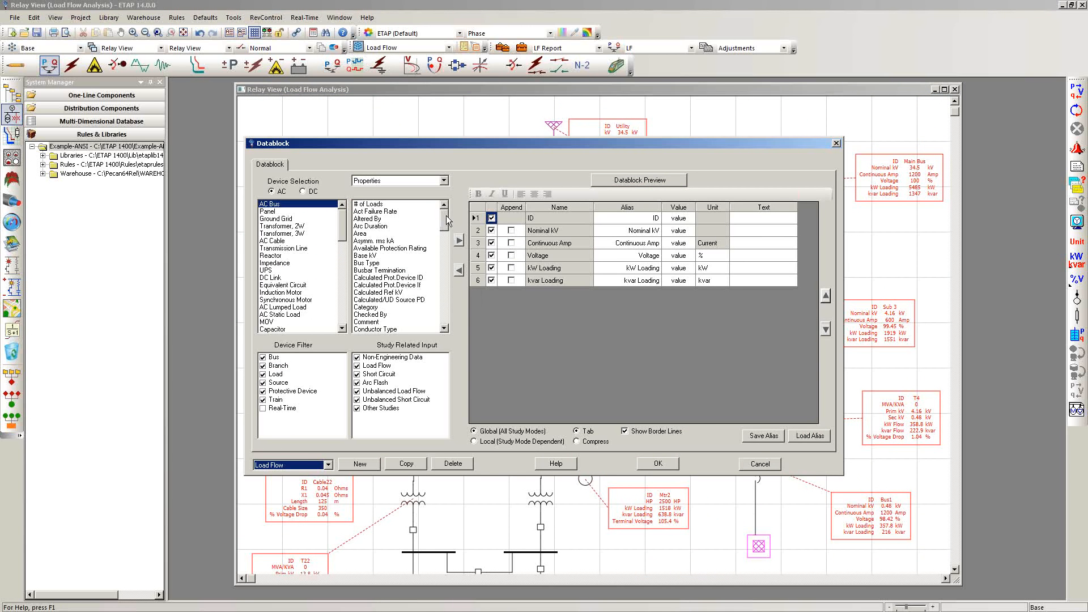
{"action": "left_click_drag", "start_coordinate": [446, 215], "coordinate": [443, 281]}
{"action": "left_click", "coordinate": [425, 181]}
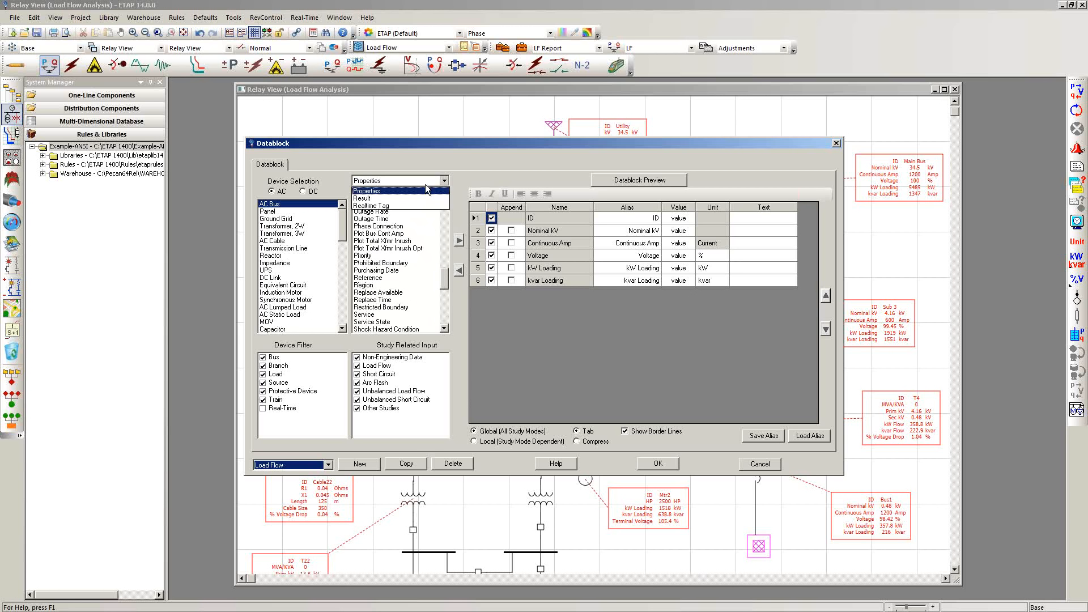
{"action": "left_click", "coordinate": [413, 198]}
{"action": "left_click_drag", "start_coordinate": [444, 227], "coordinate": [443, 262]}
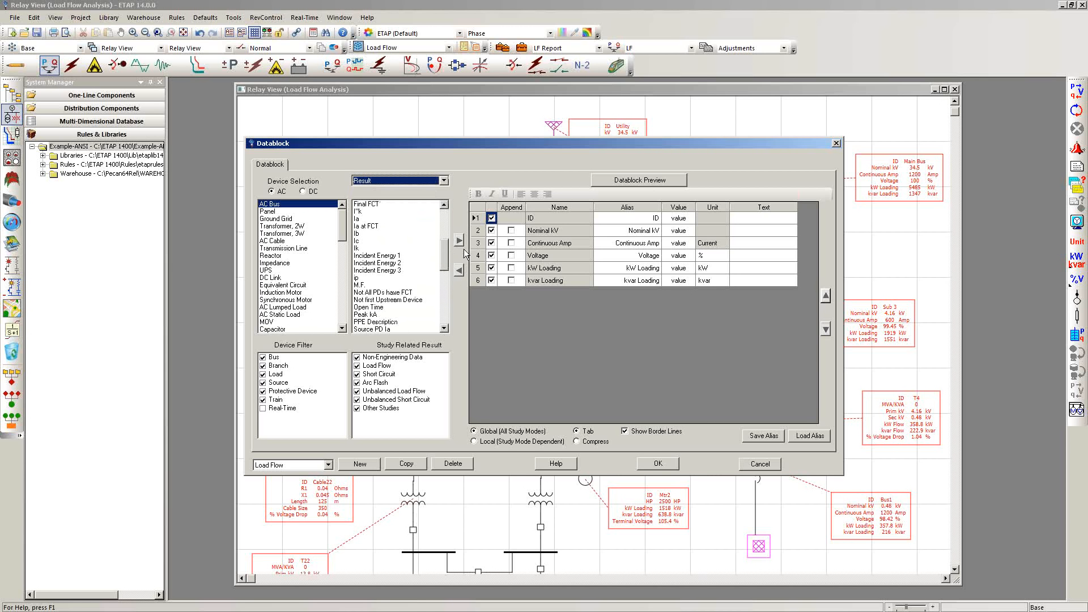
Show and hide the preview of the AC Bus datablock, and look further through its available result items.
{"action": "left_click", "coordinate": [616, 181]}
{"action": "left_click_drag", "start_coordinate": [843, 254], "coordinate": [809, 254]}
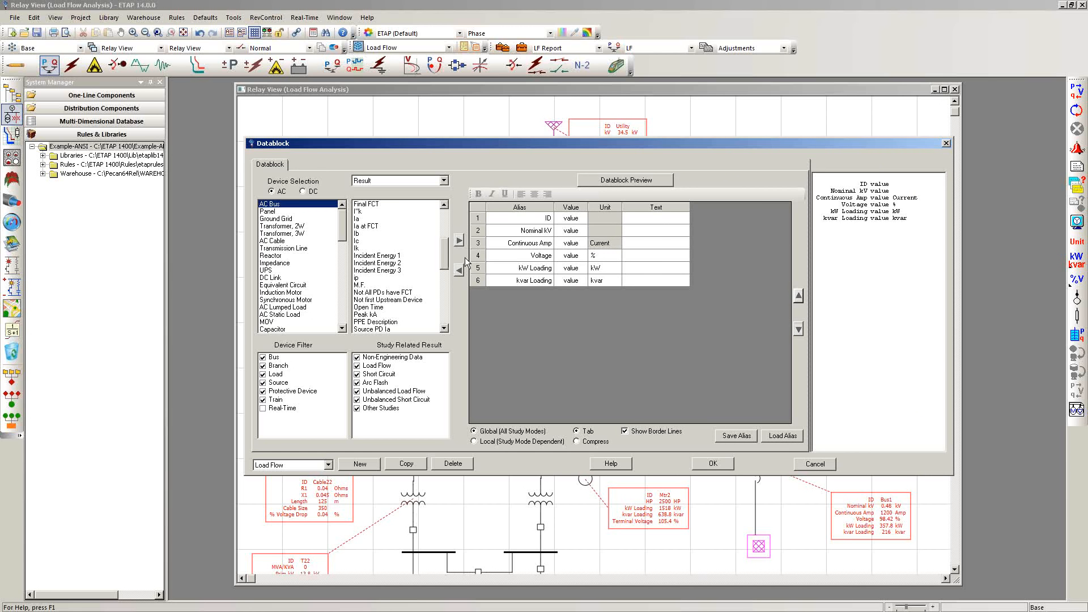
{"action": "left_click", "coordinate": [631, 187]}
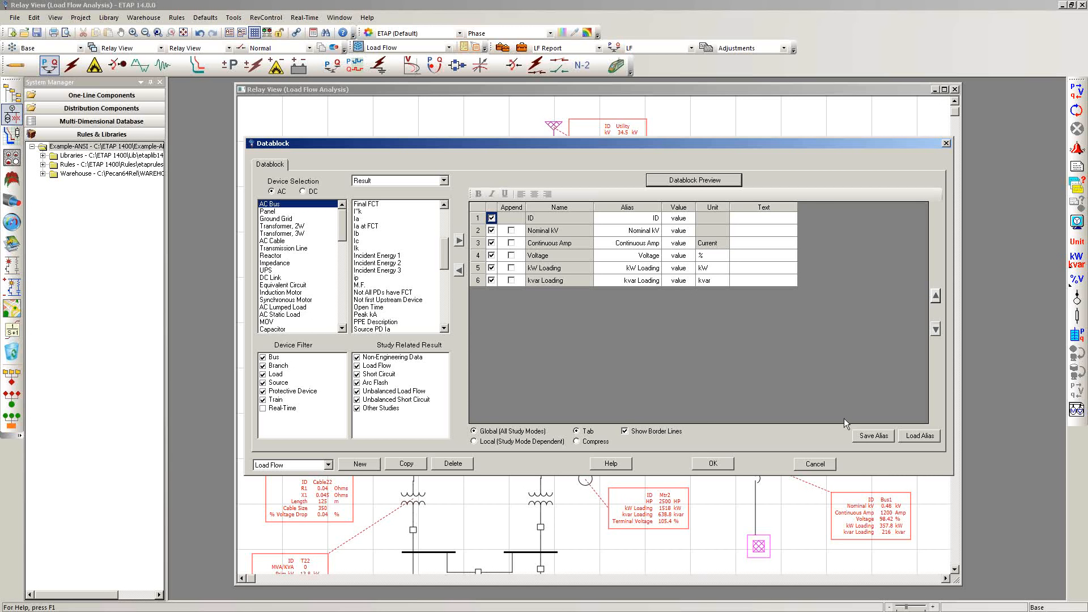
{"action": "mouse_move", "coordinate": [445, 250]}
{"action": "left_mouse_down"}
{"action": "mouse_move", "coordinate": [445, 289]}
{"action": "mouse_move", "coordinate": [443, 245]}
{"action": "left_mouse_up"}
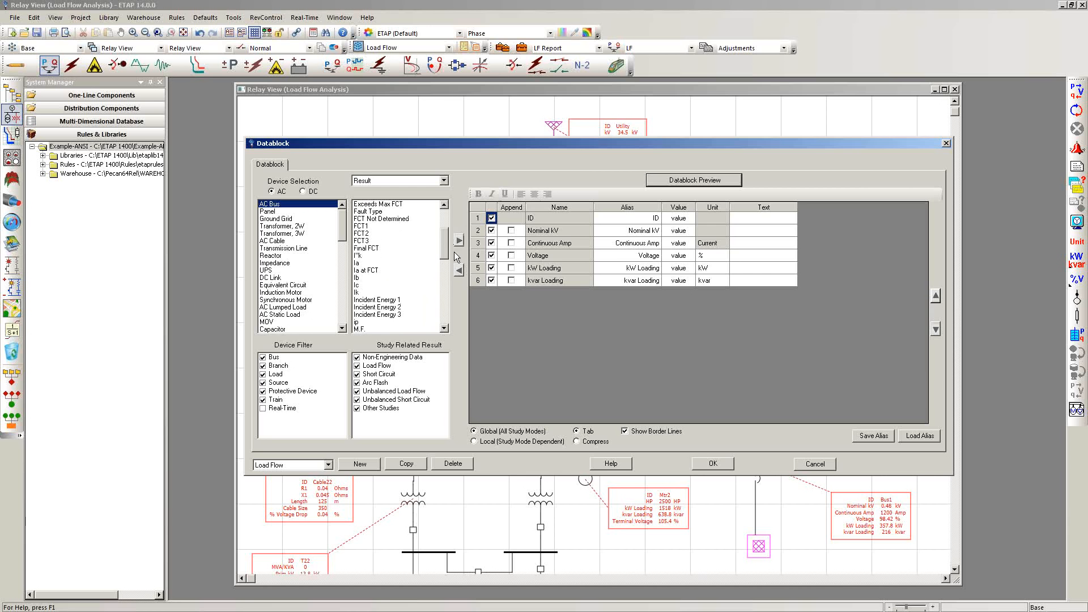
Close the datablock editor and hide the datablocks on the one-line diagram.
{"action": "left_click", "coordinate": [946, 144]}
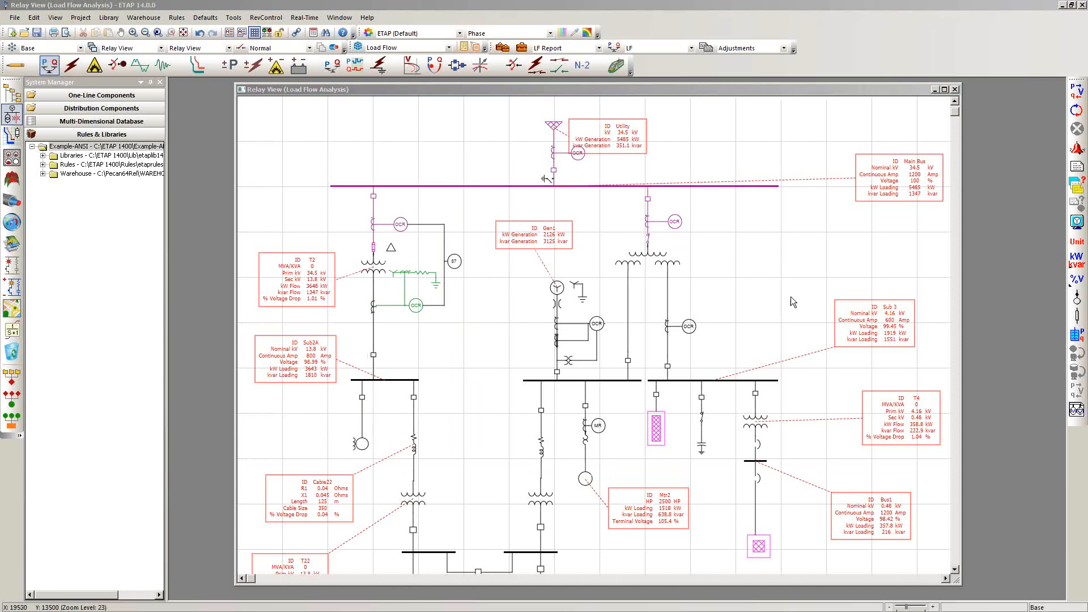
{"action": "left_click", "coordinate": [463, 47]}
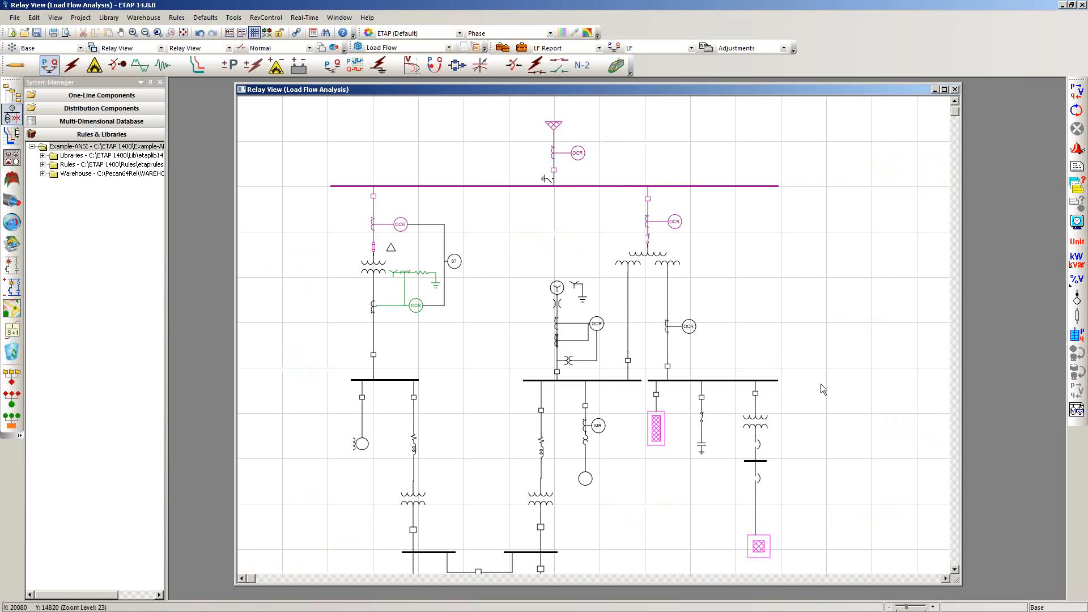
{"action": "scroll", "coordinate": [806, 334], "scroll_direction": "down", "scroll_amount": 3}
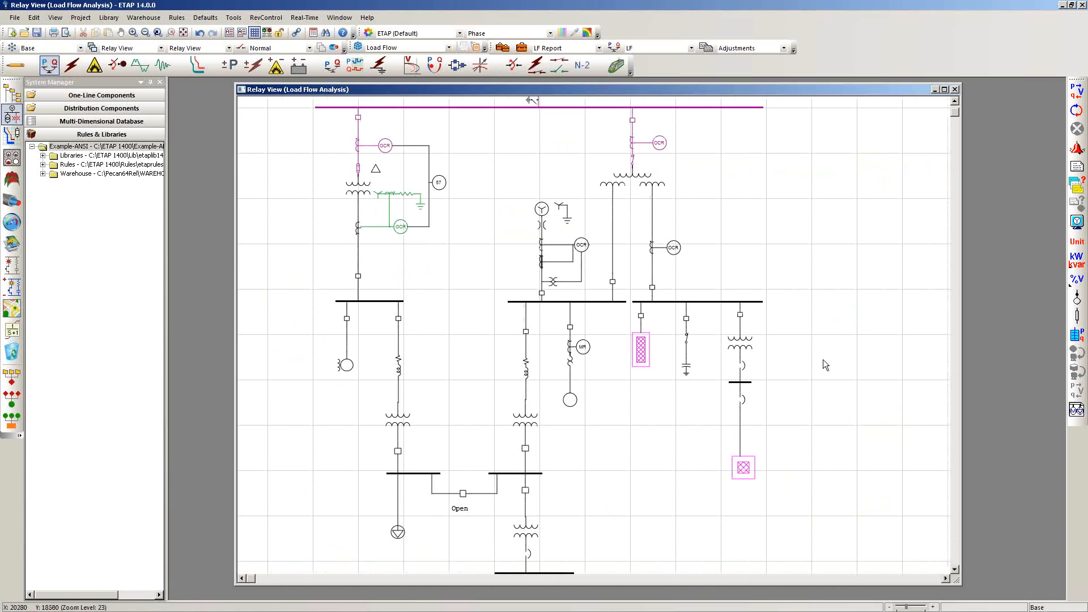
{"action": "left_click_drag", "start_coordinate": [676, 487], "coordinate": [691, 356]}
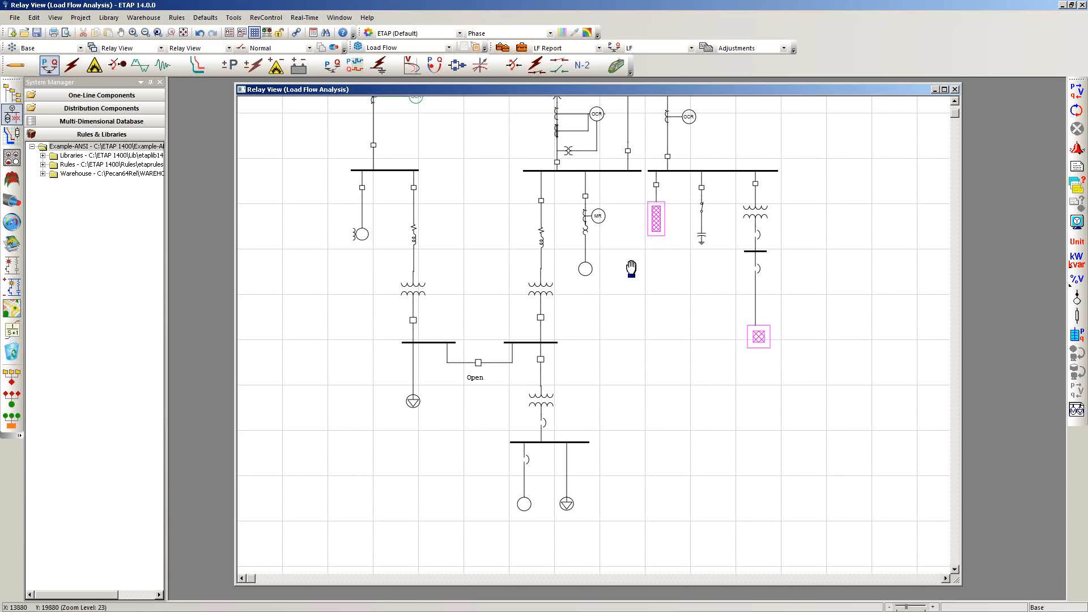
{"action": "left_click_drag", "start_coordinate": [630, 268], "coordinate": [649, 375]}
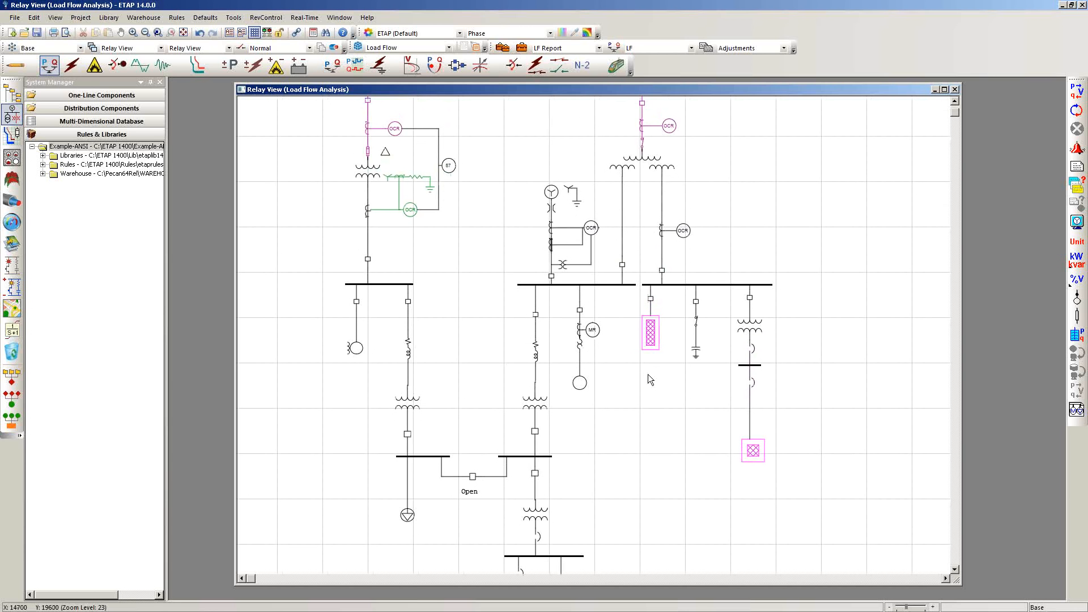
{"action": "left_click", "coordinate": [656, 343]}
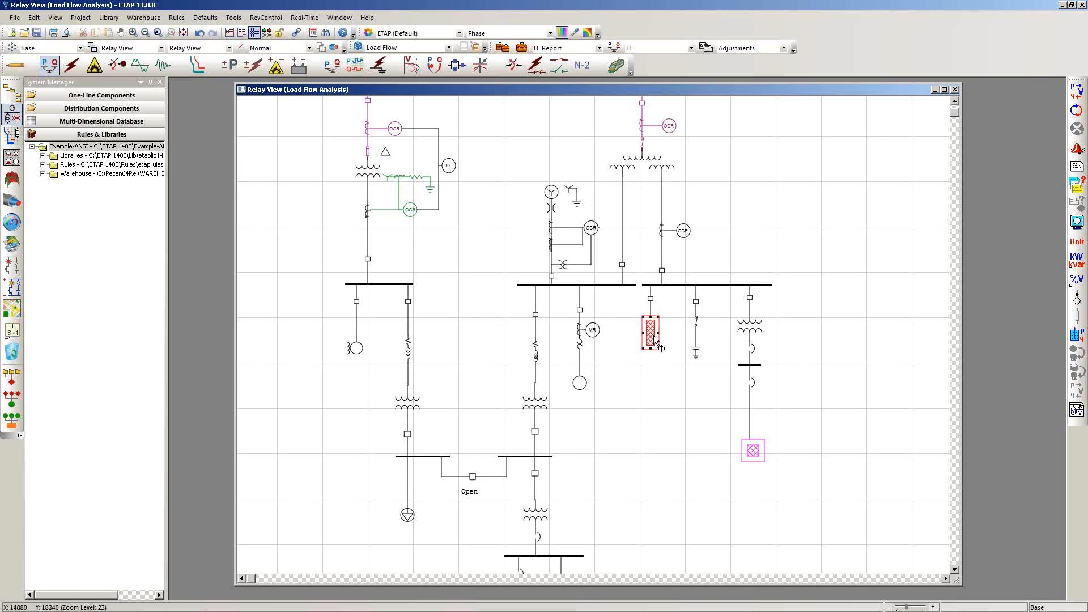
{"action": "right_click", "coordinate": [656, 341]}
{"action": "left_click", "coordinate": [657, 333]}
Lengthen the Sub23 bus on the side away from the CB25 tie.
{"action": "left_click_drag", "start_coordinate": [614, 481], "coordinate": [671, 331]}
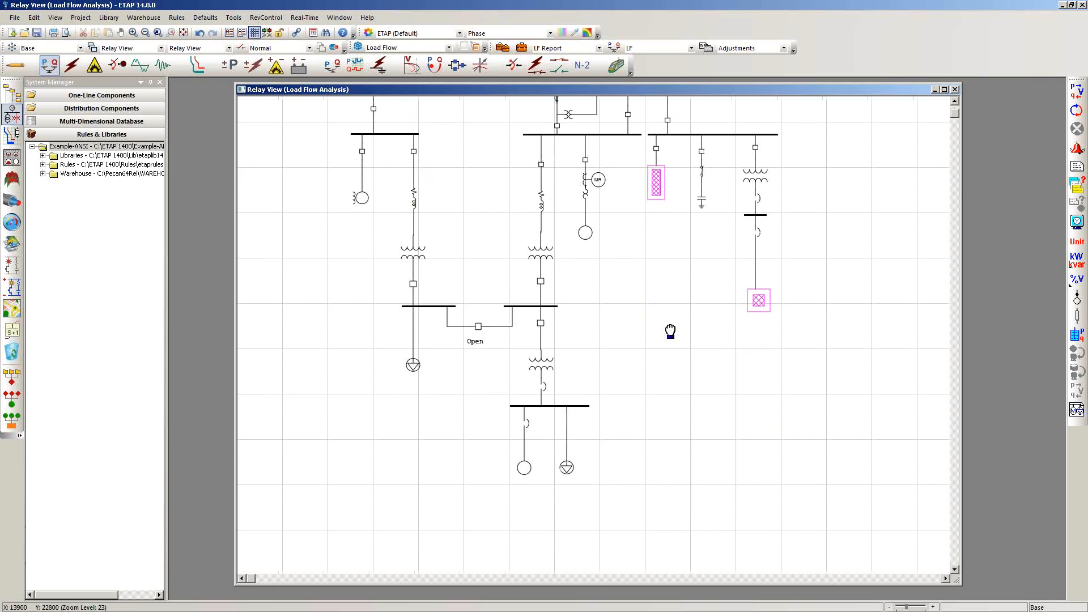
{"action": "left_click", "coordinate": [553, 306]}
{"action": "left_click_drag", "start_coordinate": [628, 373], "coordinate": [616, 377]}
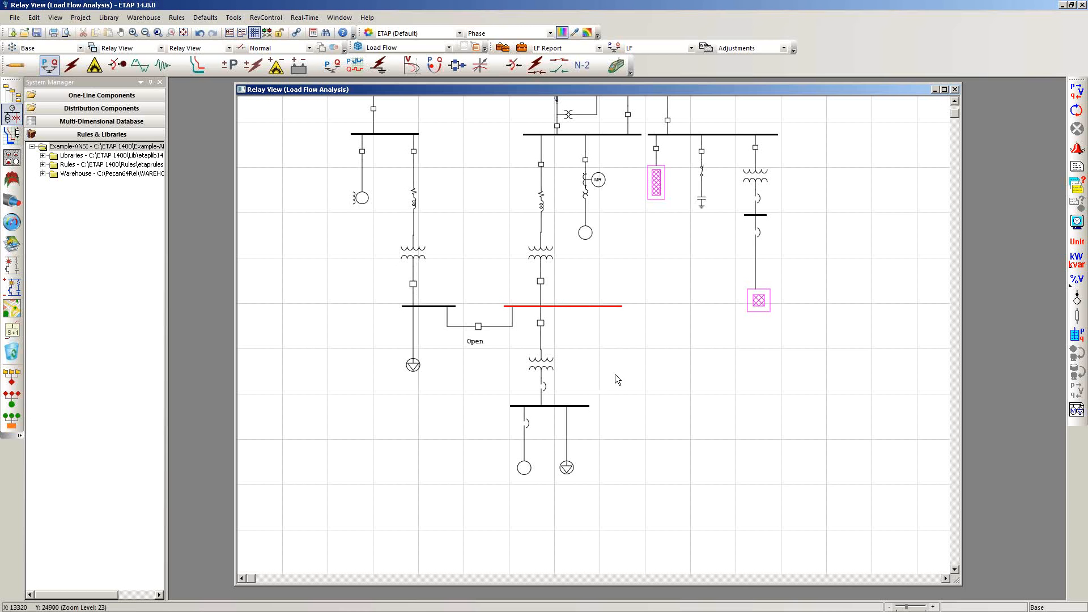
{"action": "left_click", "coordinate": [588, 480]}
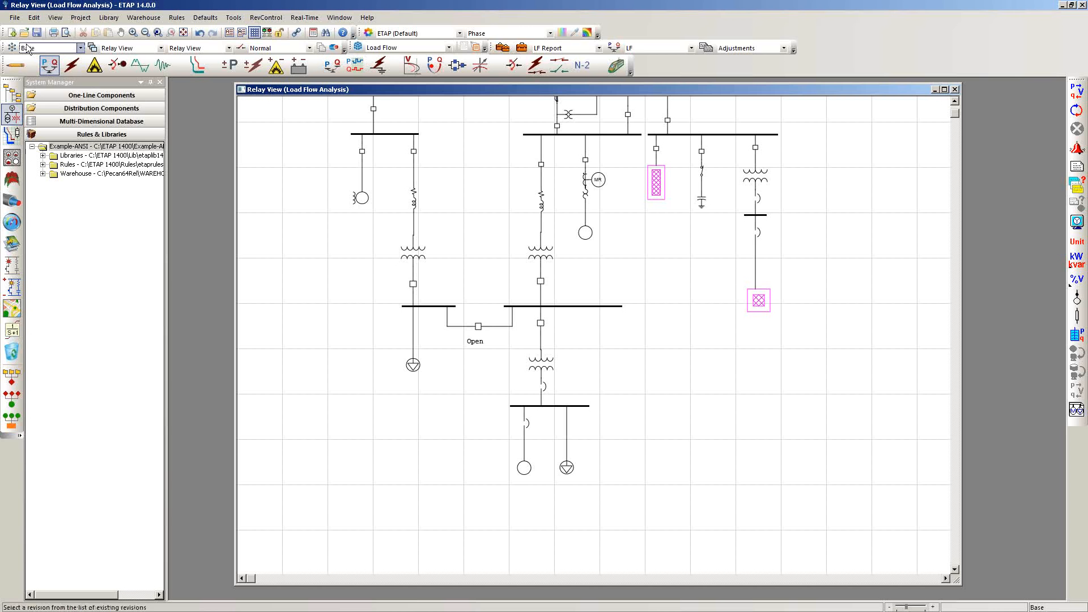
Switch to Edit mode, place a new composite network below the Sub23 bus and extend the bus over it.
{"action": "left_click", "coordinate": [17, 65]}
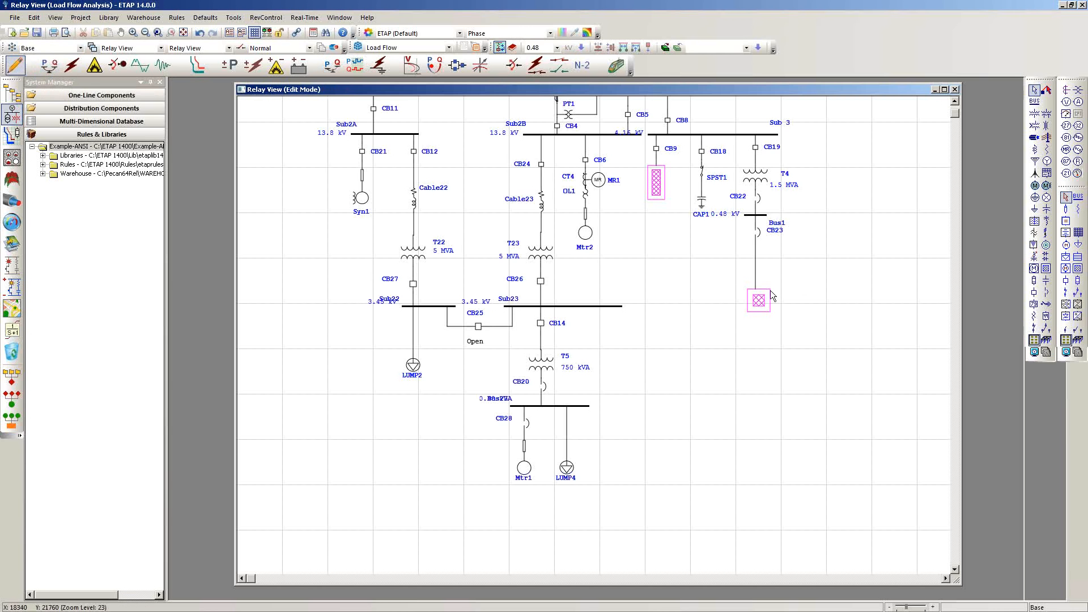
{"action": "left_click", "coordinate": [1034, 352]}
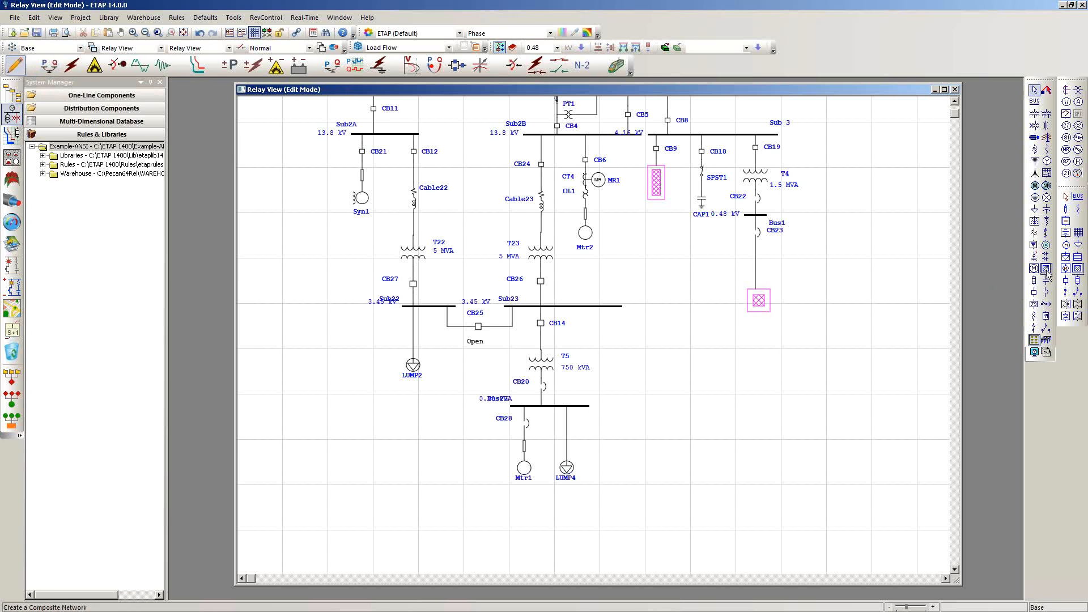
{"action": "left_click", "coordinate": [621, 373]}
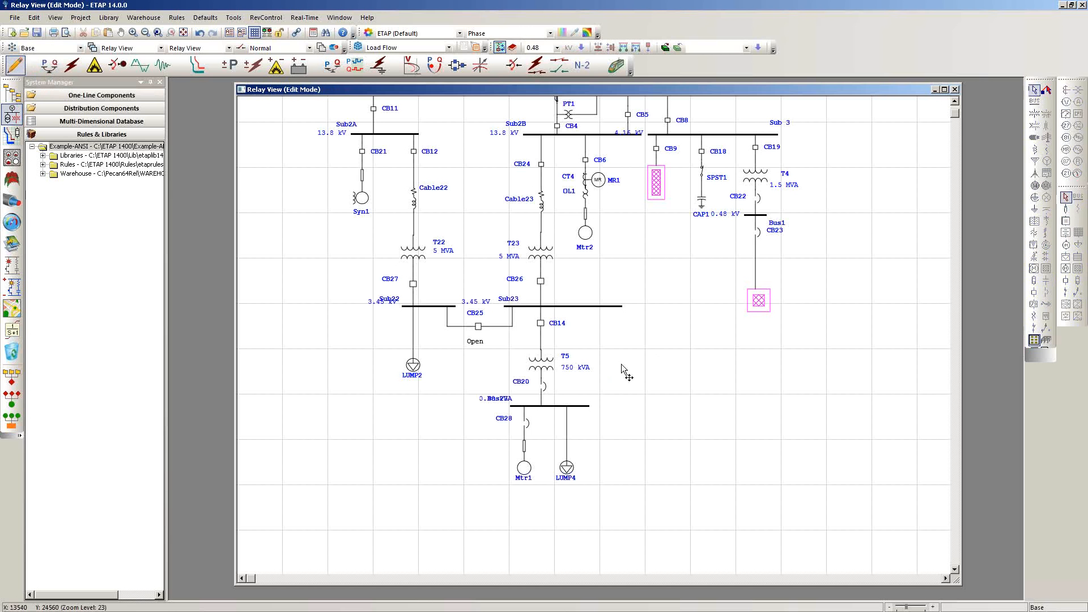
{"action": "left_click_drag", "start_coordinate": [621, 306], "coordinate": [652, 307]}
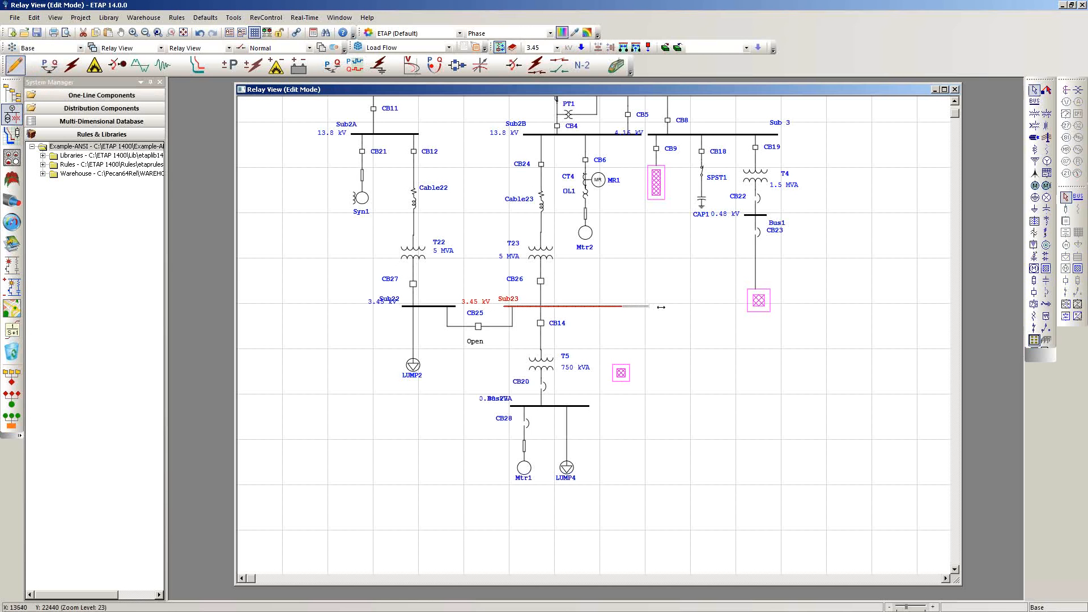
{"action": "left_click_drag", "start_coordinate": [623, 375], "coordinate": [641, 359]}
Open the new composite network beside the main diagram and move the T5 branch with CB20, its bus, Mtr1 and LUMP4 into it.
{"action": "left_click_drag", "start_coordinate": [595, 485], "coordinate": [484, 342]}
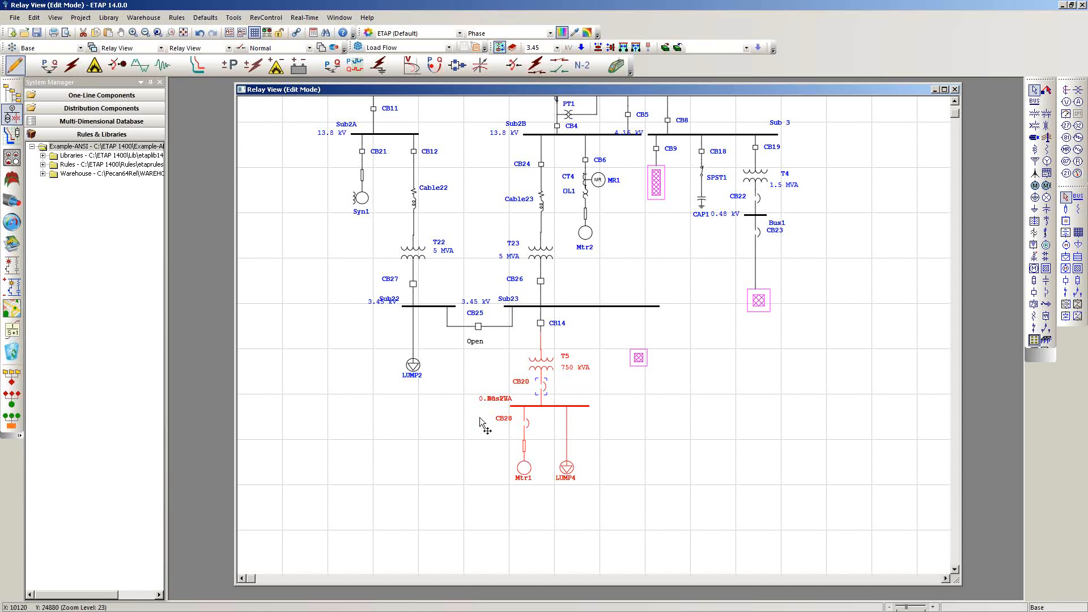
{"action": "double_click", "coordinate": [638, 357]}
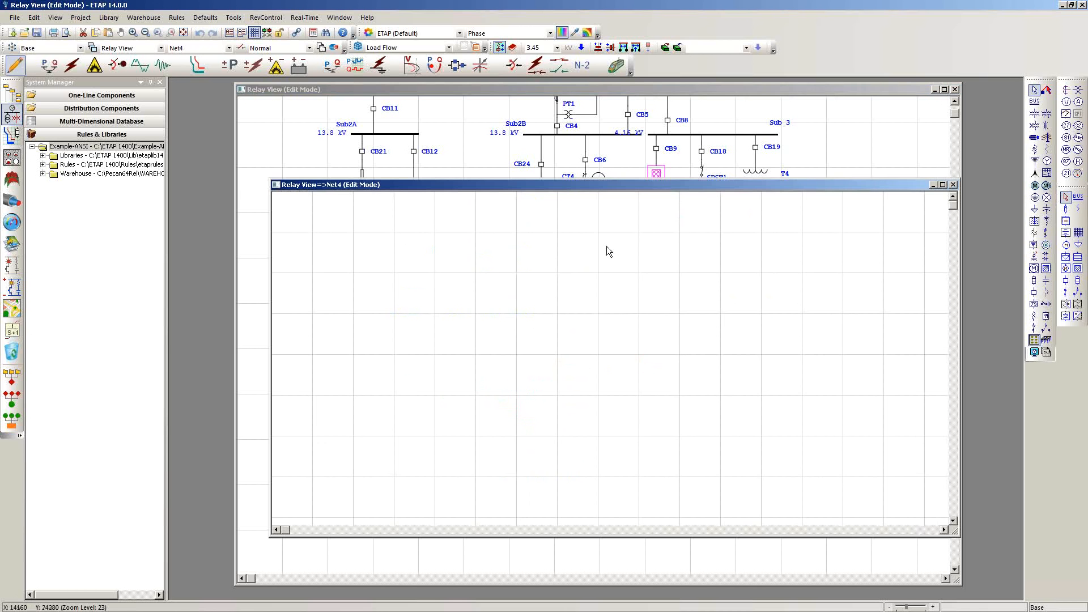
{"action": "left_click_drag", "start_coordinate": [541, 186], "coordinate": [963, 240]}
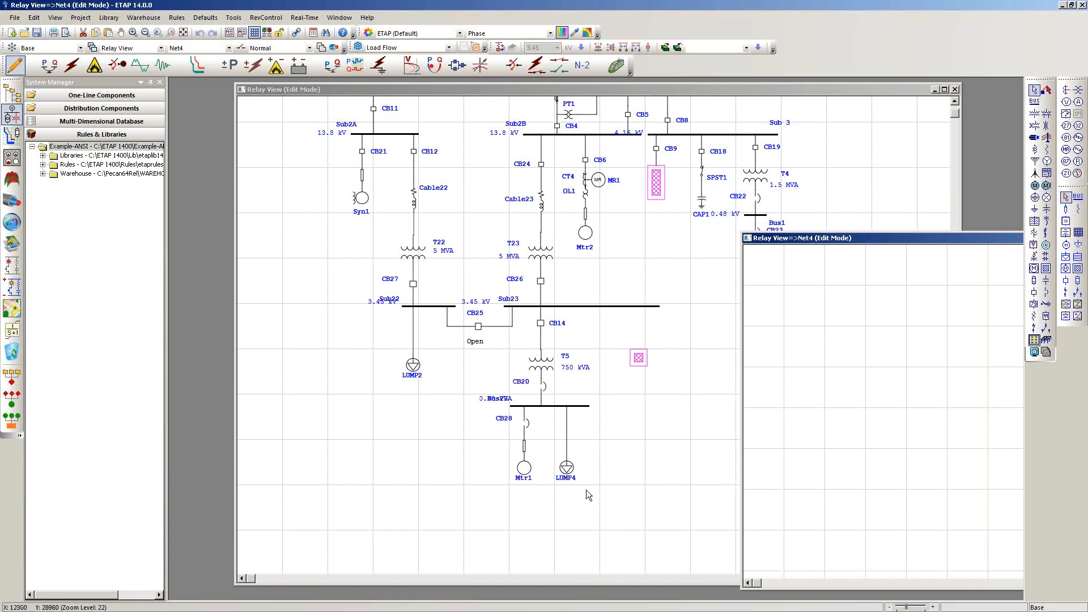
{"action": "left_click", "coordinate": [638, 351]}
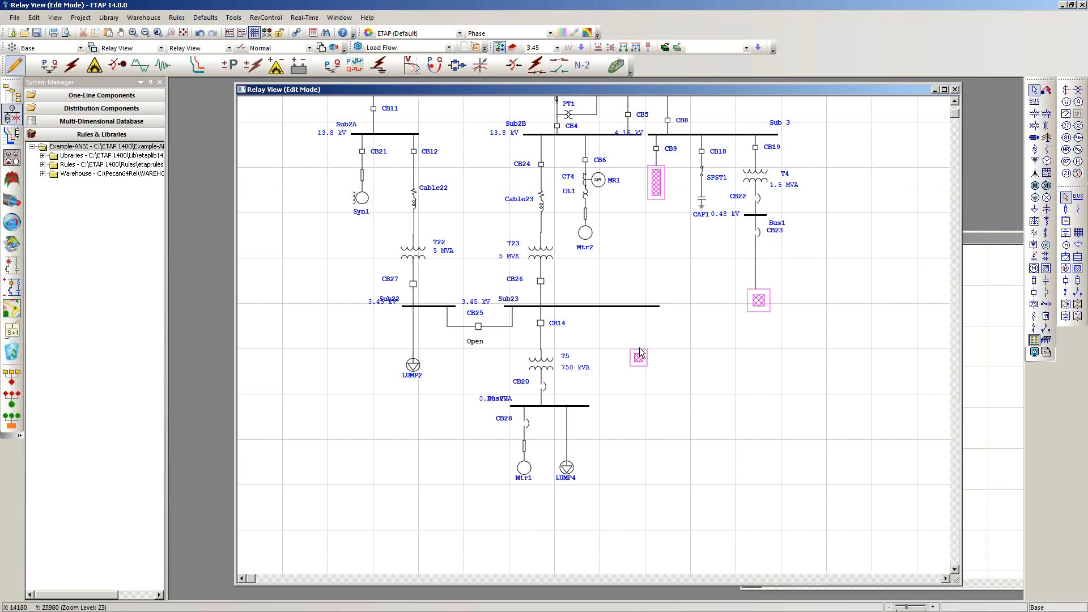
{"action": "left_click_drag", "start_coordinate": [595, 496], "coordinate": [485, 343]}
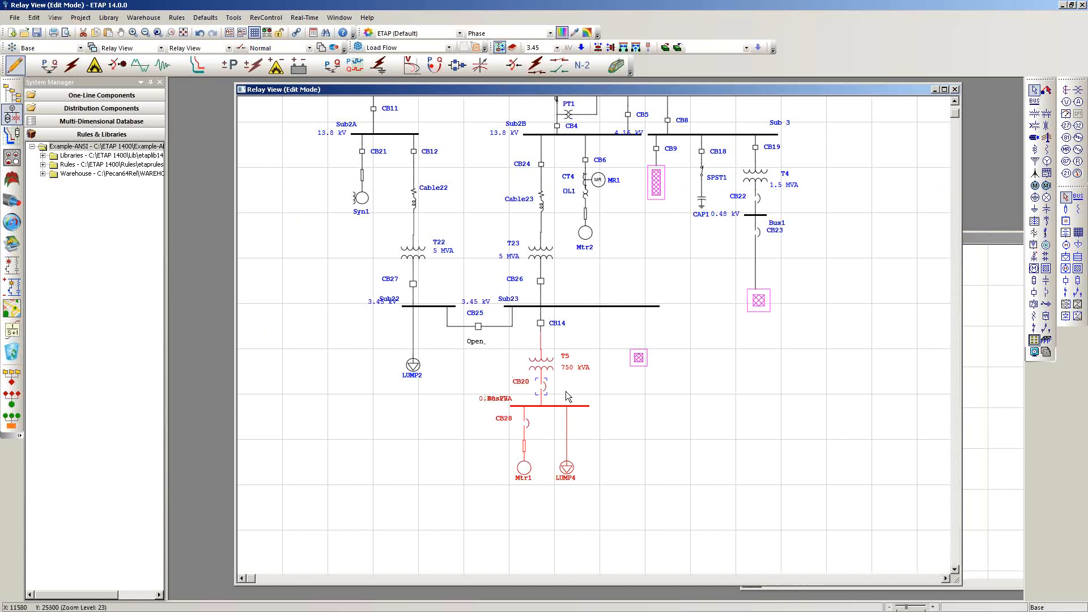
{"action": "left_click_drag", "start_coordinate": [544, 365], "coordinate": [985, 463]}
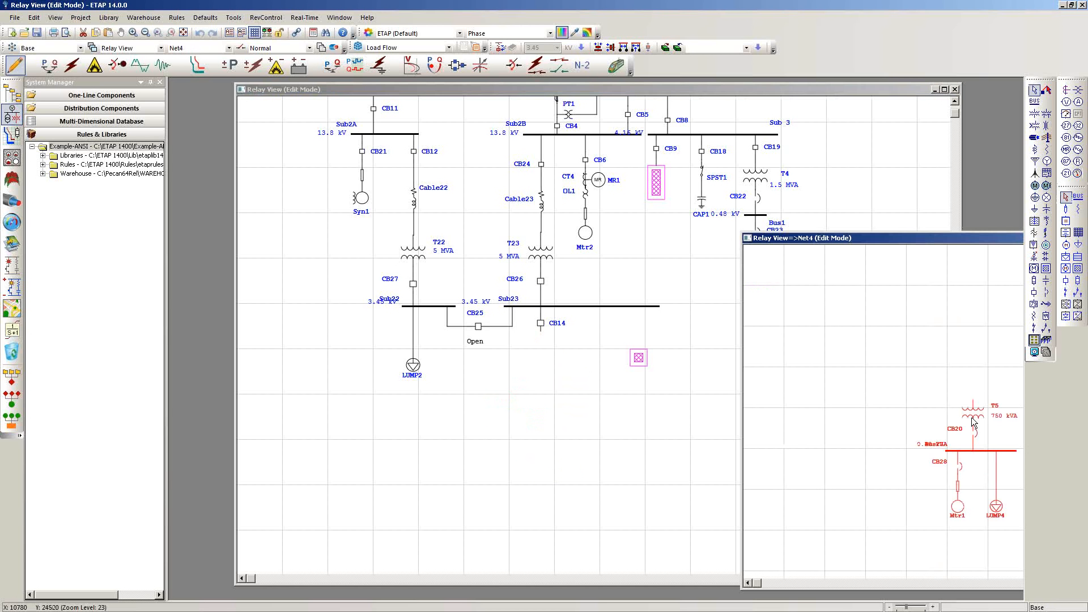
Move the composite network symbol directly below CB14 and connect it to the breaker.
{"action": "left_click_drag", "start_coordinate": [860, 241], "coordinate": [791, 218]}
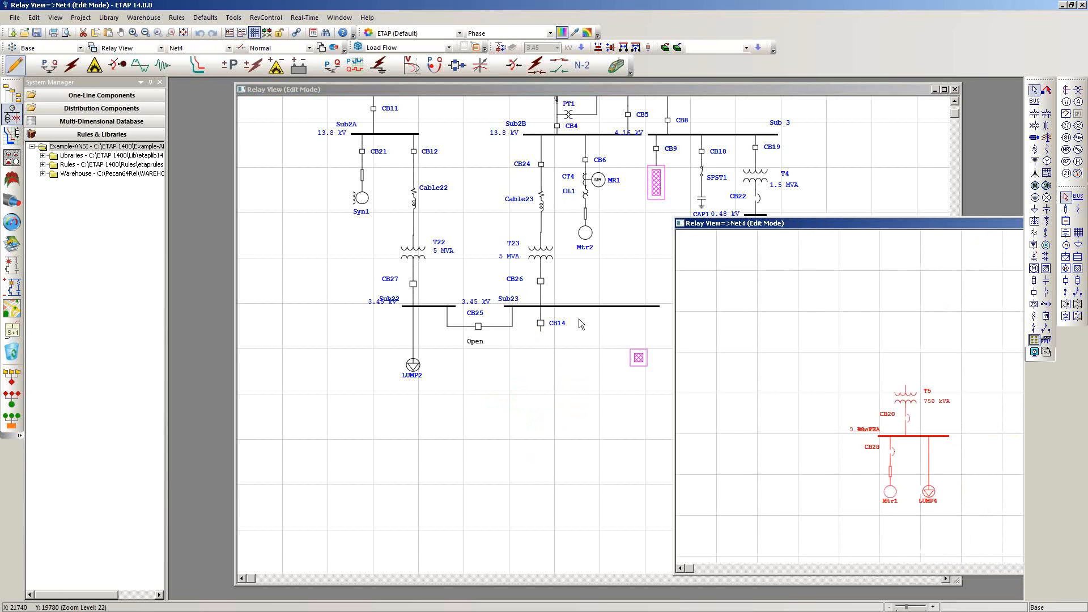
{"action": "left_click", "coordinate": [638, 359]}
{"action": "left_click_drag", "start_coordinate": [598, 364], "coordinate": [541, 406]}
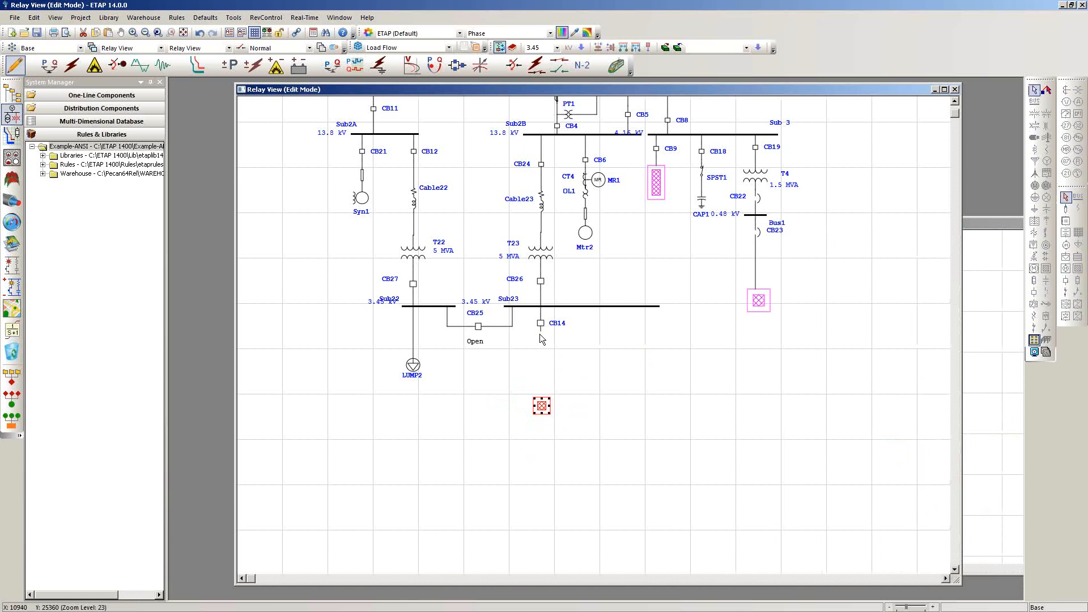
{"action": "left_click_drag", "start_coordinate": [534, 385], "coordinate": [535, 402]}
Inside Net4, connect transformer T5 to the Sub23 external pin and move the T5 branch closer to that pin.
{"action": "left_click_drag", "start_coordinate": [536, 402], "coordinate": [906, 386]}
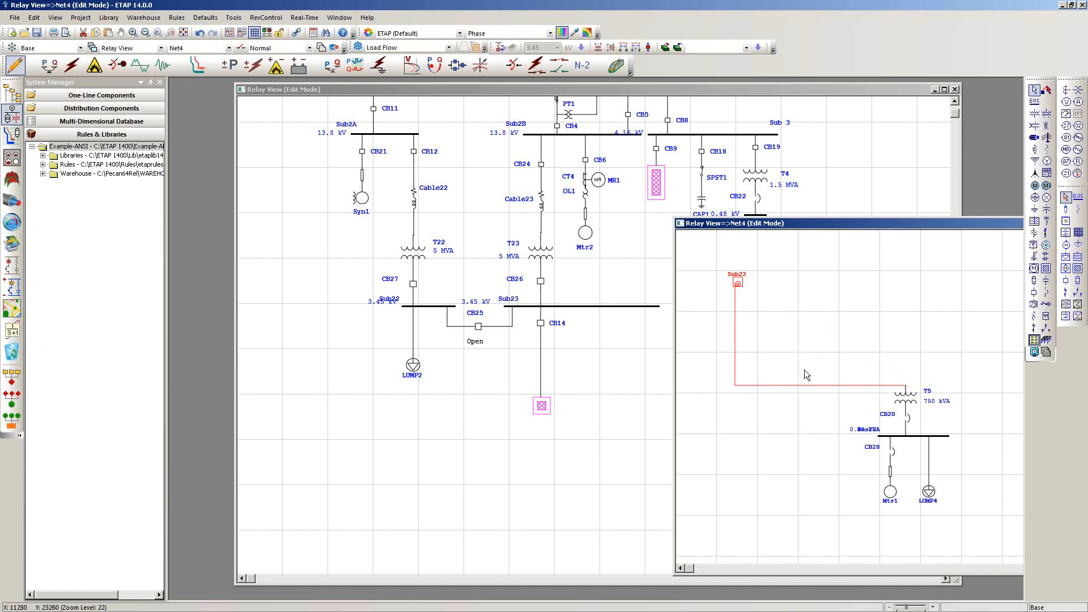
{"action": "left_click", "coordinate": [862, 400]}
{"action": "left_click_drag", "start_coordinate": [947, 514], "coordinate": [948, 515]}
{"action": "left_click_drag", "start_coordinate": [905, 405], "coordinate": [781, 336]}
{"action": "left_click", "coordinate": [858, 375]}
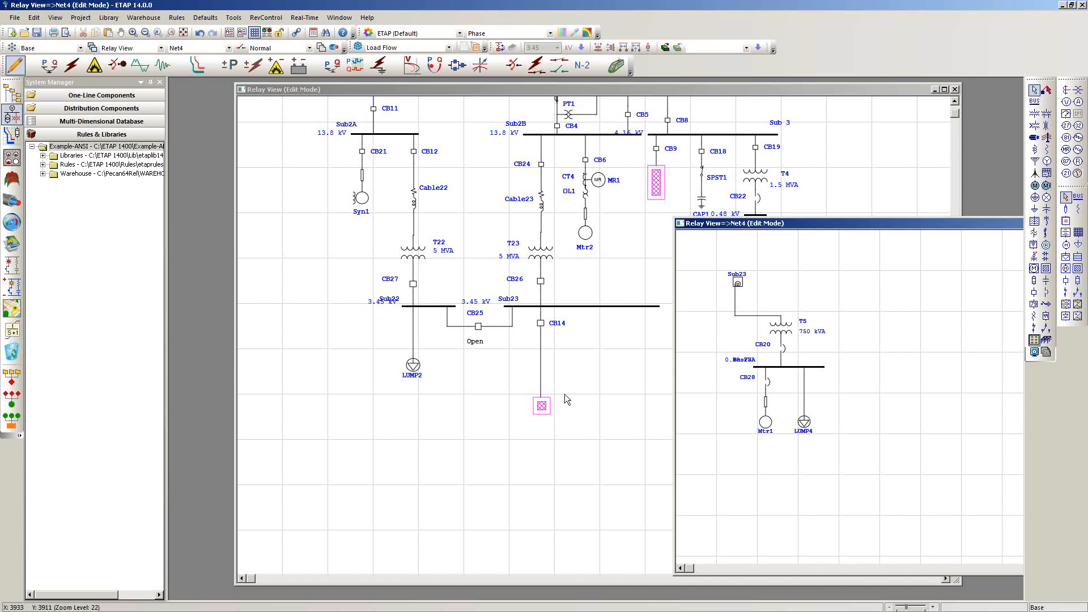
Enlarge the Net4 composite network symbol several times over and place it below CB14.
{"action": "left_click", "coordinate": [542, 410]}
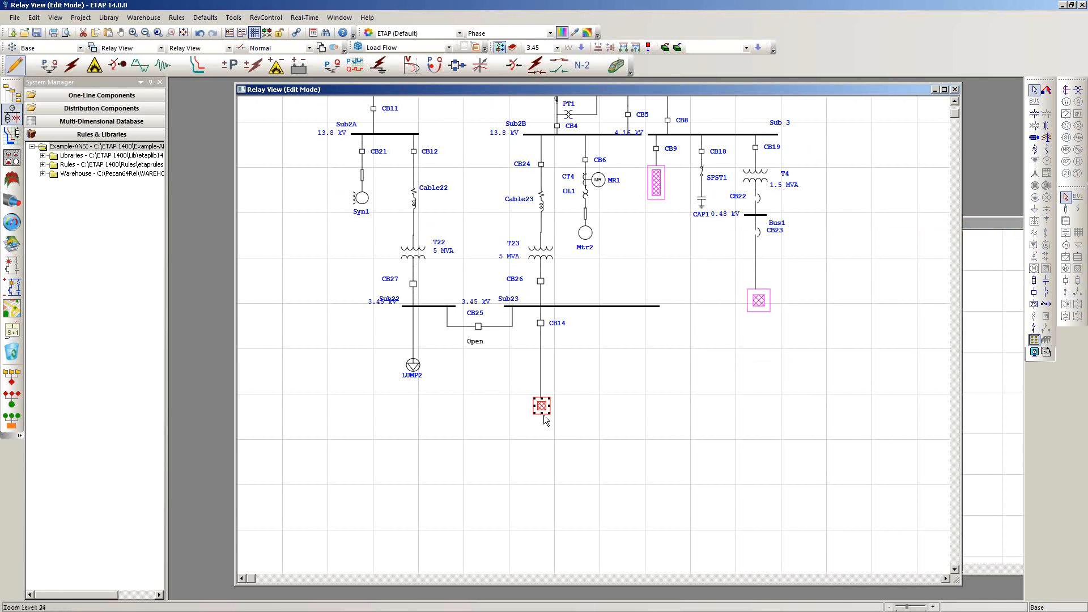
{"action": "scroll", "coordinate": [543, 414], "scroll_direction": "up", "scroll_amount": 3}
{"action": "scroll", "coordinate": [543, 415], "scroll_direction": "up", "scroll_amount": 2}
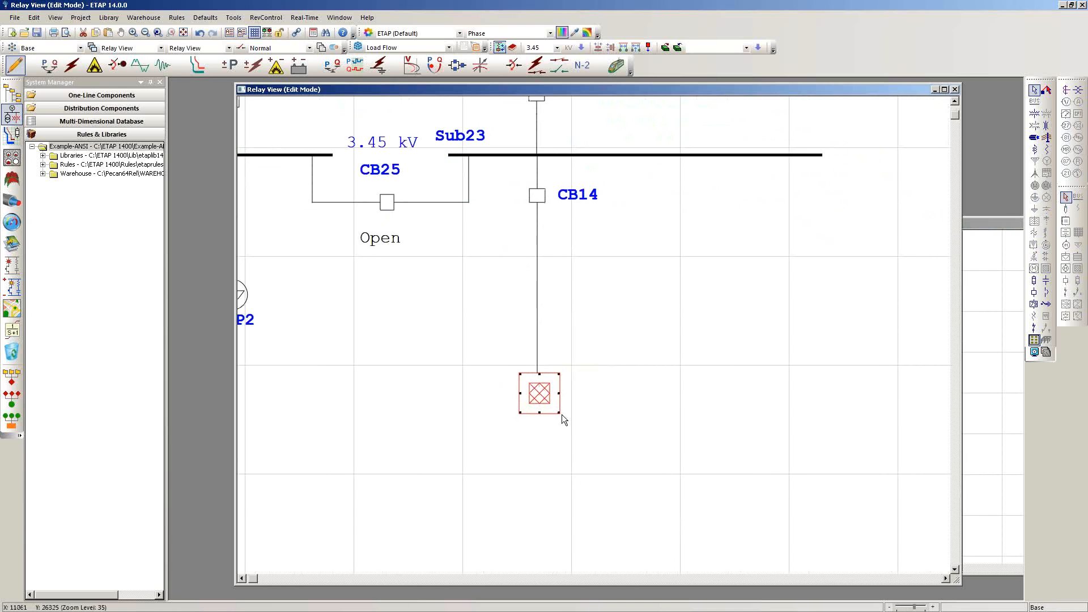
{"action": "scroll", "coordinate": [566, 422], "scroll_direction": "down", "scroll_amount": 2}
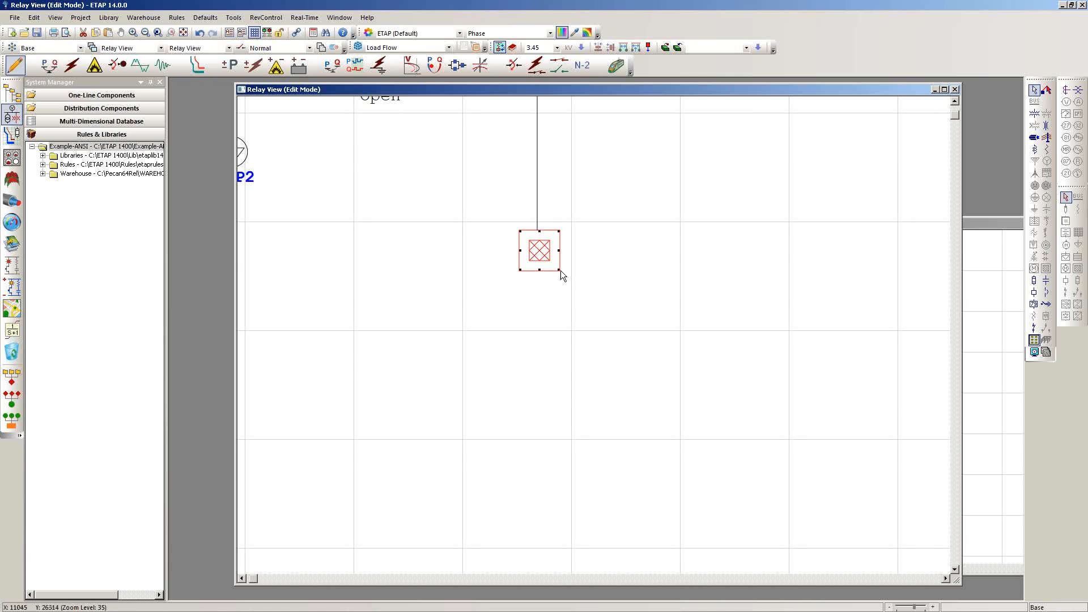
{"action": "scroll", "coordinate": [562, 302], "scroll_direction": "down", "scroll_amount": 2}
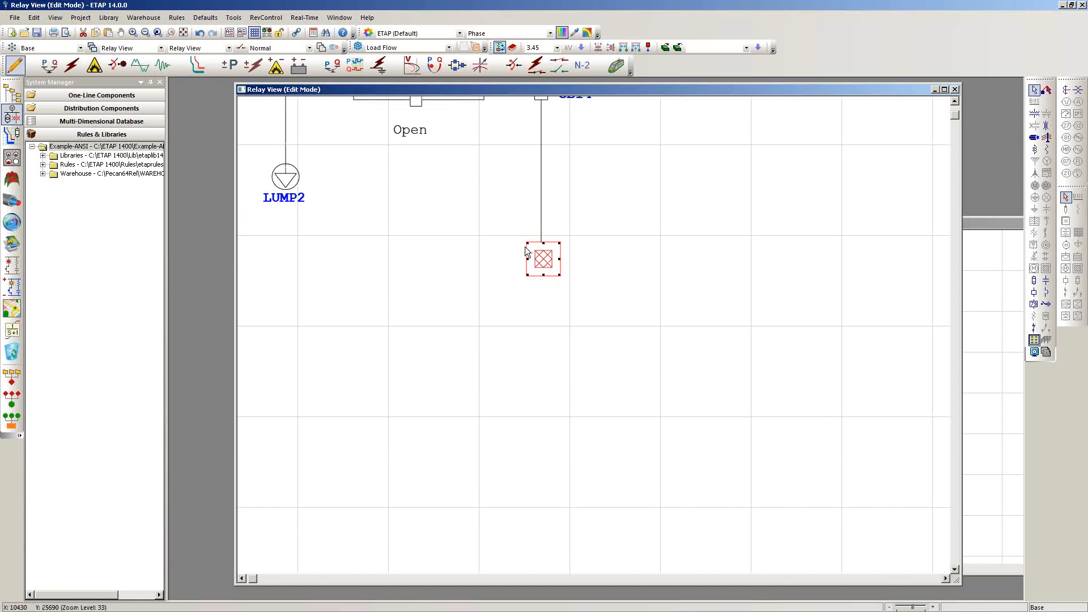
{"action": "left_click_drag", "start_coordinate": [560, 274], "coordinate": [715, 438]}
{"action": "left_click_drag", "start_coordinate": [633, 313], "coordinate": [564, 348]}
{"action": "scroll", "coordinate": [702, 351], "scroll_direction": "down", "scroll_amount": 5}
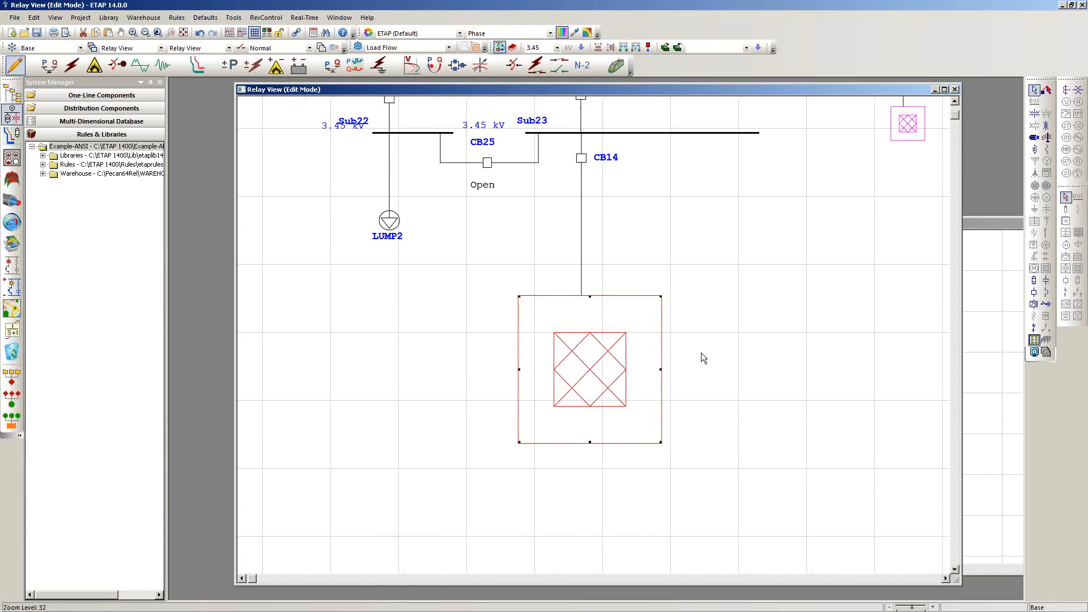
{"action": "scroll", "coordinate": [686, 340], "scroll_direction": "down", "scroll_amount": 3}
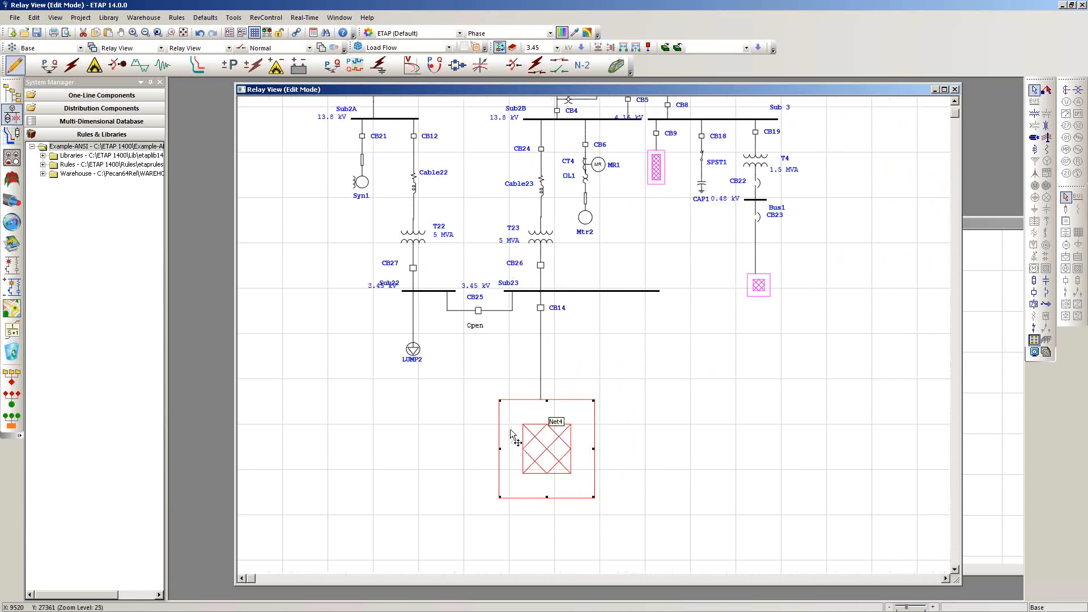
{"action": "right_click", "coordinate": [528, 448]}
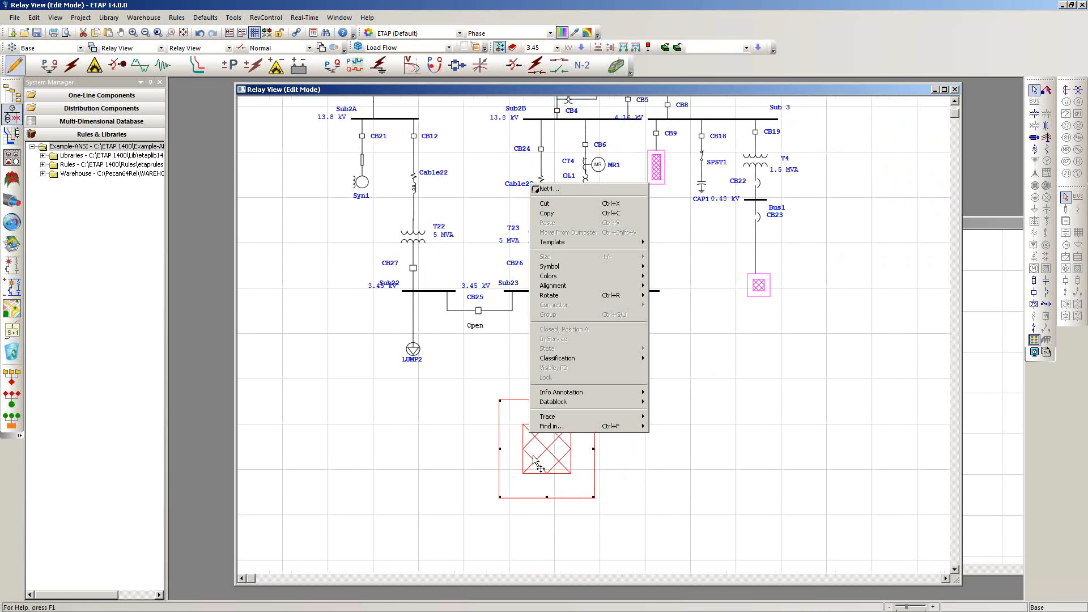
{"action": "left_click", "coordinate": [535, 458]}
Make the Net4 view smaller and align the Sub23 pin straight above transformer T5.
{"action": "left_click", "coordinate": [652, 455]}
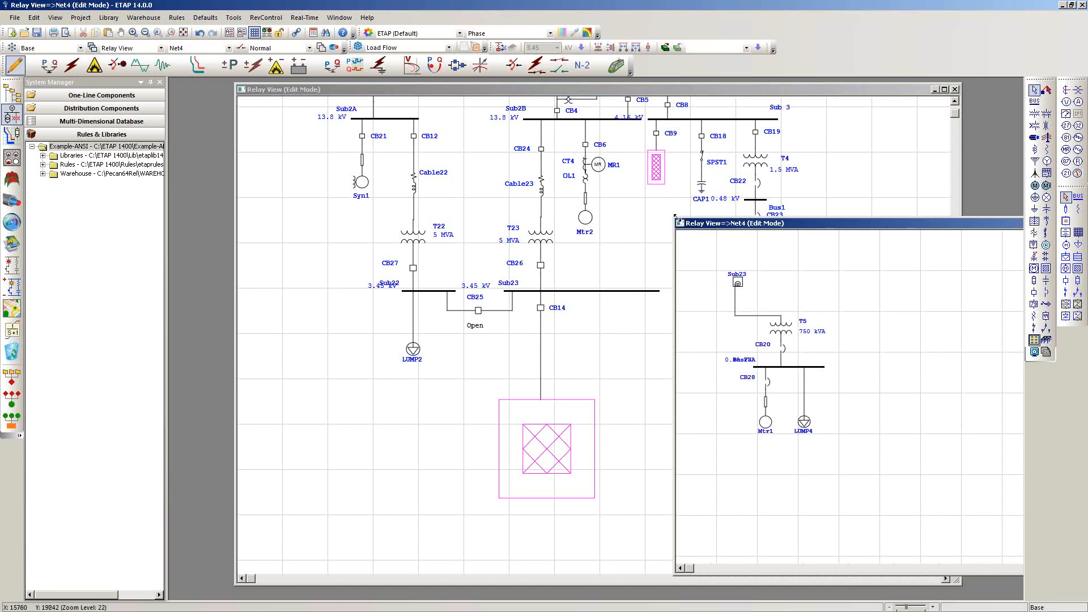
{"action": "left_click_drag", "start_coordinate": [891, 331], "coordinate": [748, 262]}
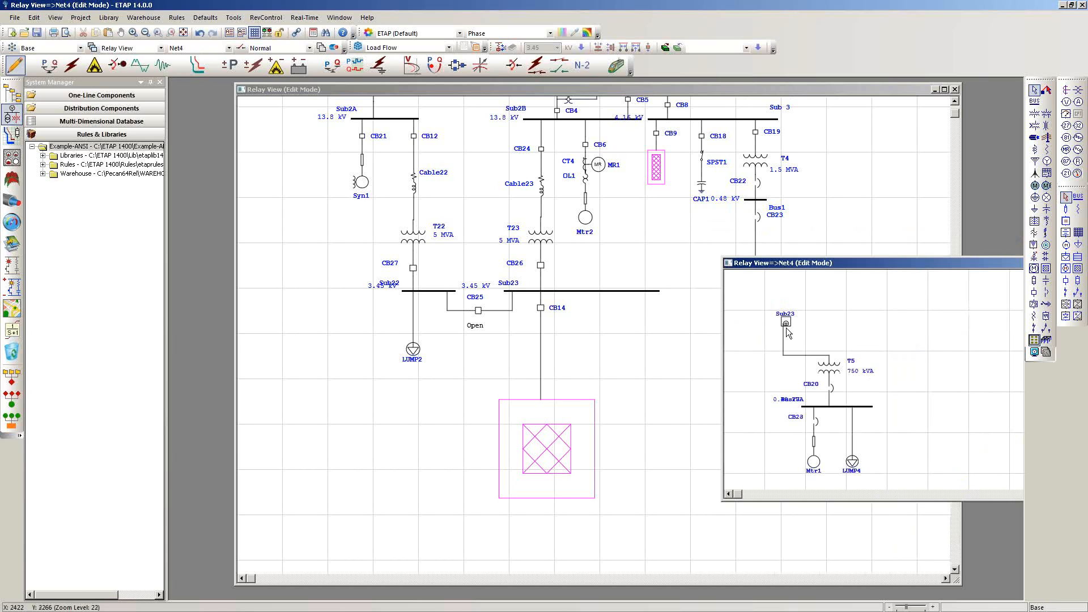
{"action": "left_click_drag", "start_coordinate": [786, 327], "coordinate": [833, 330]}
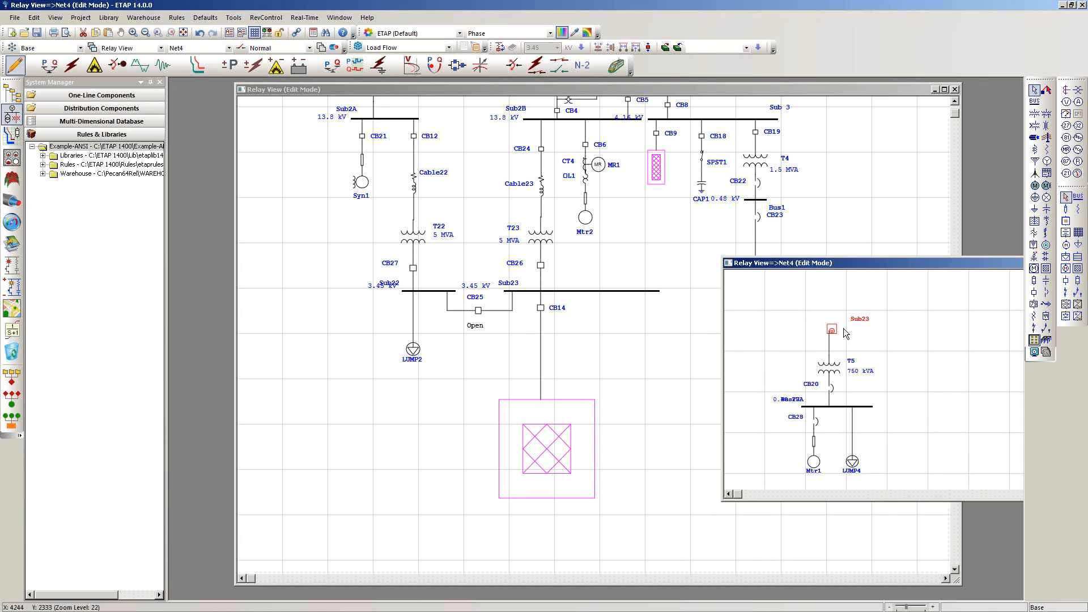
{"action": "left_click", "coordinate": [641, 456]}
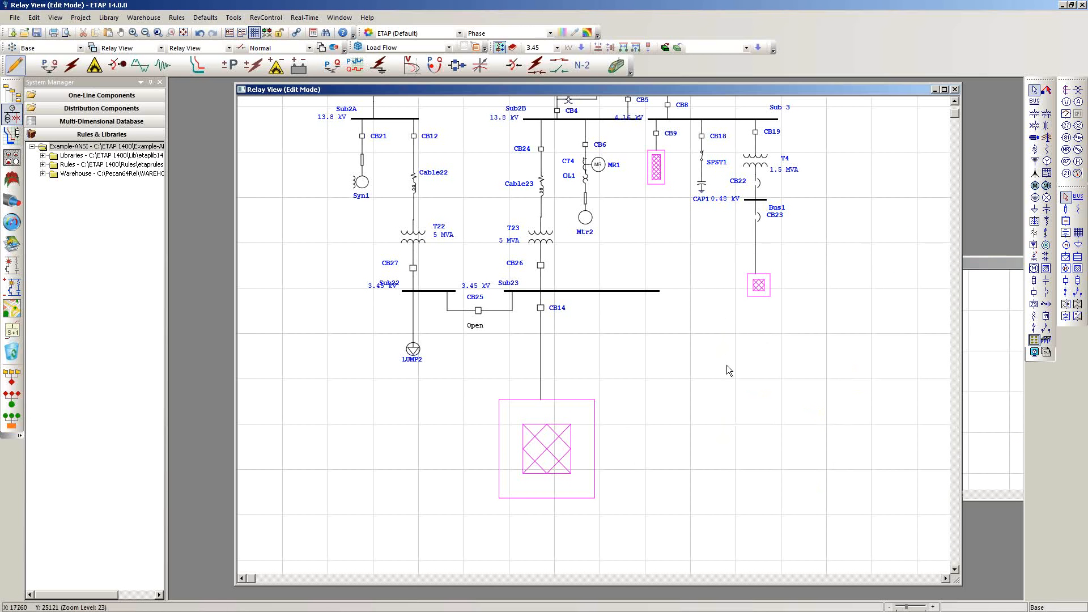
{"action": "left_click", "coordinate": [992, 363]}
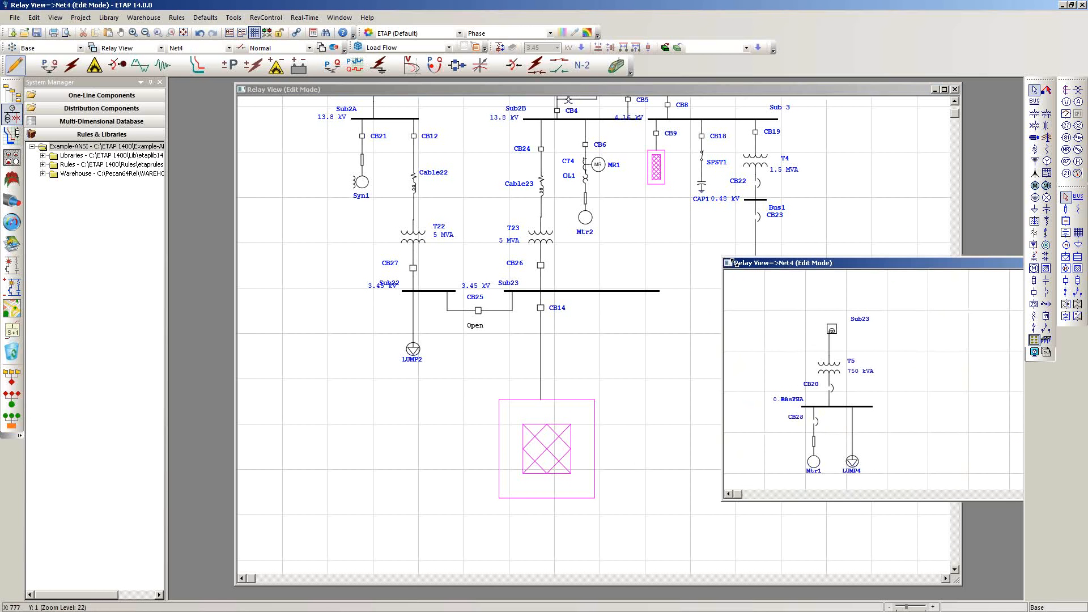
Close the Net4 view to return to the main one-line diagram.
{"action": "left_click", "coordinate": [727, 262]}
{"action": "left_click", "coordinate": [739, 333]}
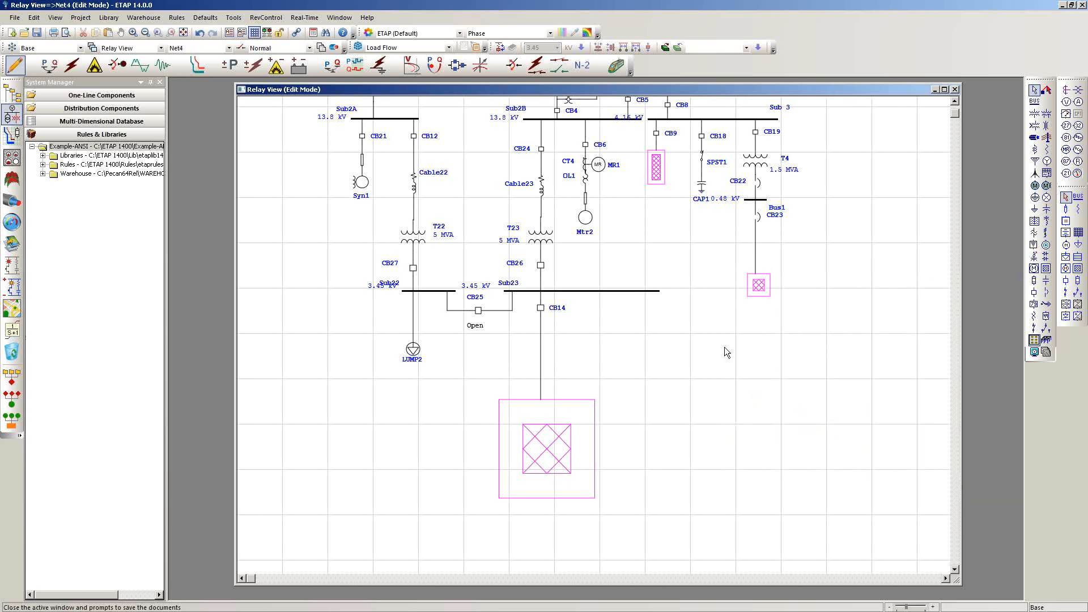
{"action": "right_click", "coordinate": [552, 438]}
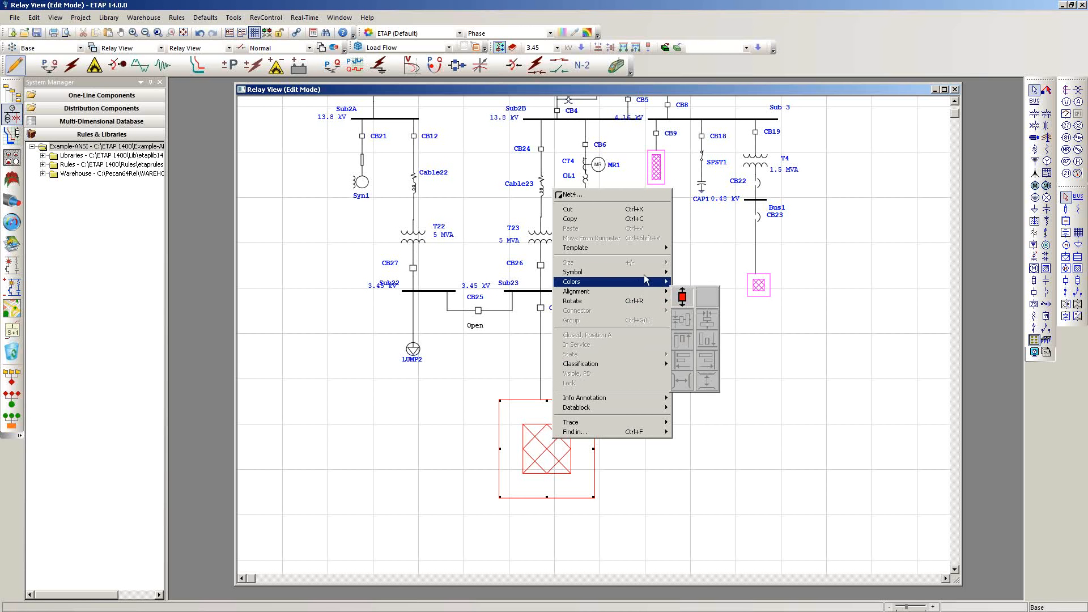
{"action": "mouse_move", "coordinate": [660, 277]}
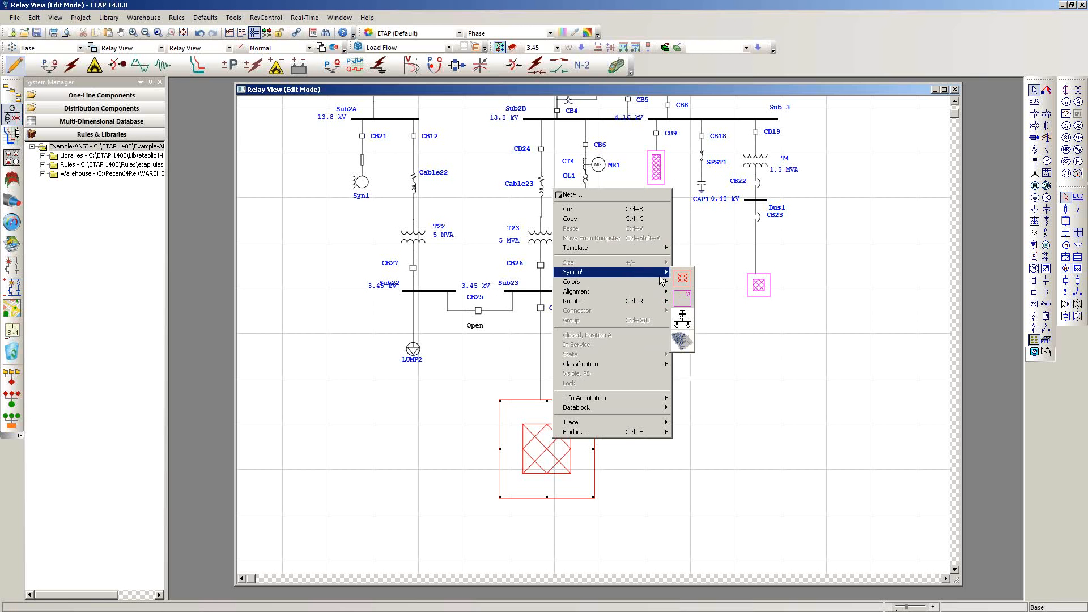
{"action": "left_click", "coordinate": [681, 340]}
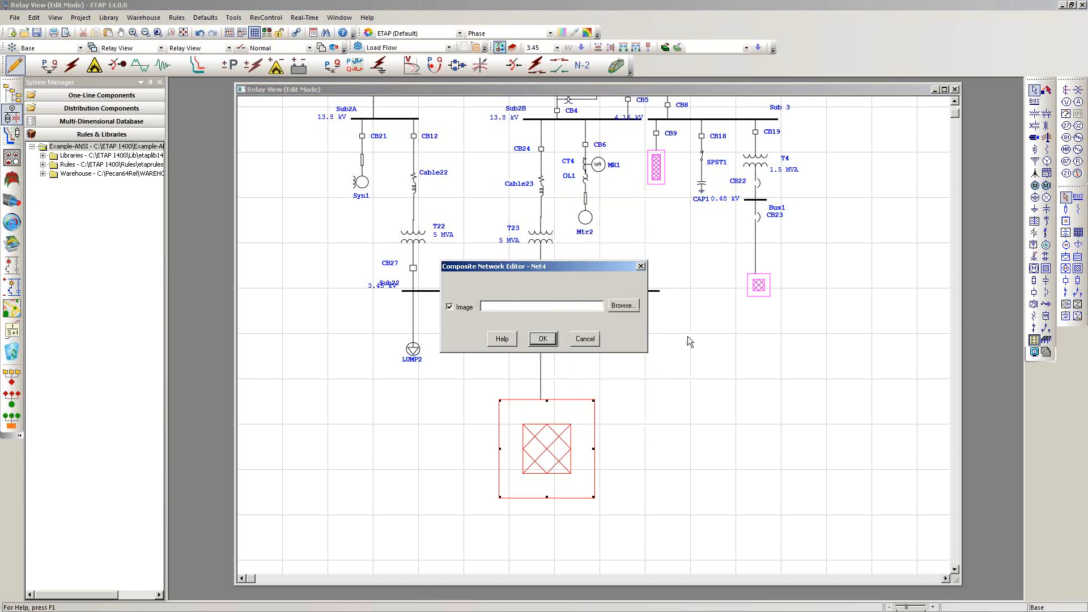
{"action": "left_click", "coordinate": [576, 339]}
Switch the Net4 composite network symbol to a preview of its internal one-line diagram and inspect it up close.
{"action": "right_click", "coordinate": [534, 463]}
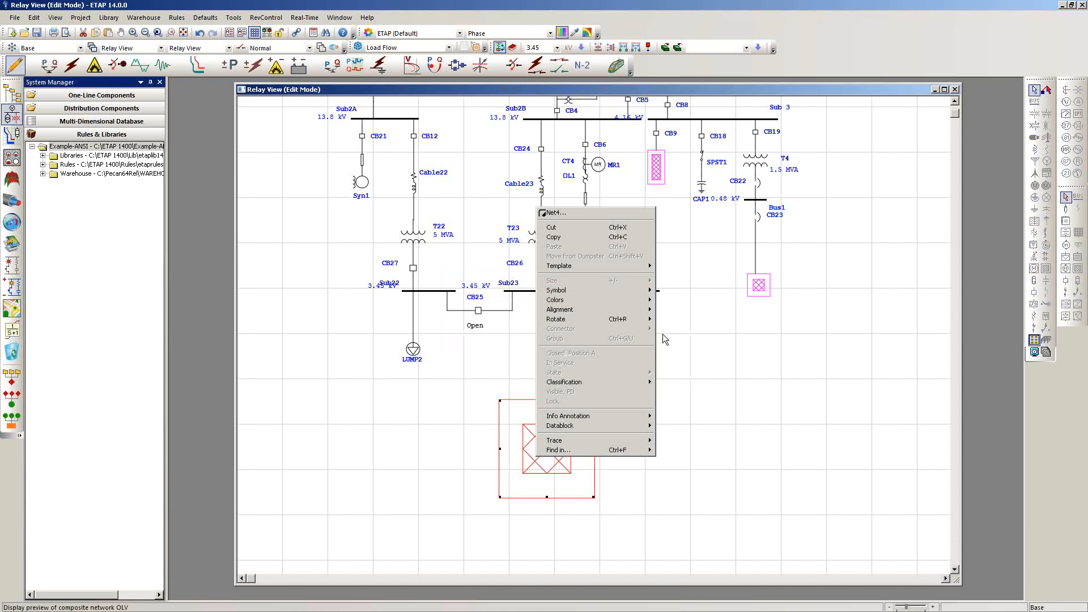
{"action": "left_click", "coordinate": [662, 334]}
{"action": "left_click", "coordinate": [662, 451]}
{"action": "scroll", "coordinate": [517, 463], "scroll_direction": "up", "scroll_amount": 5}
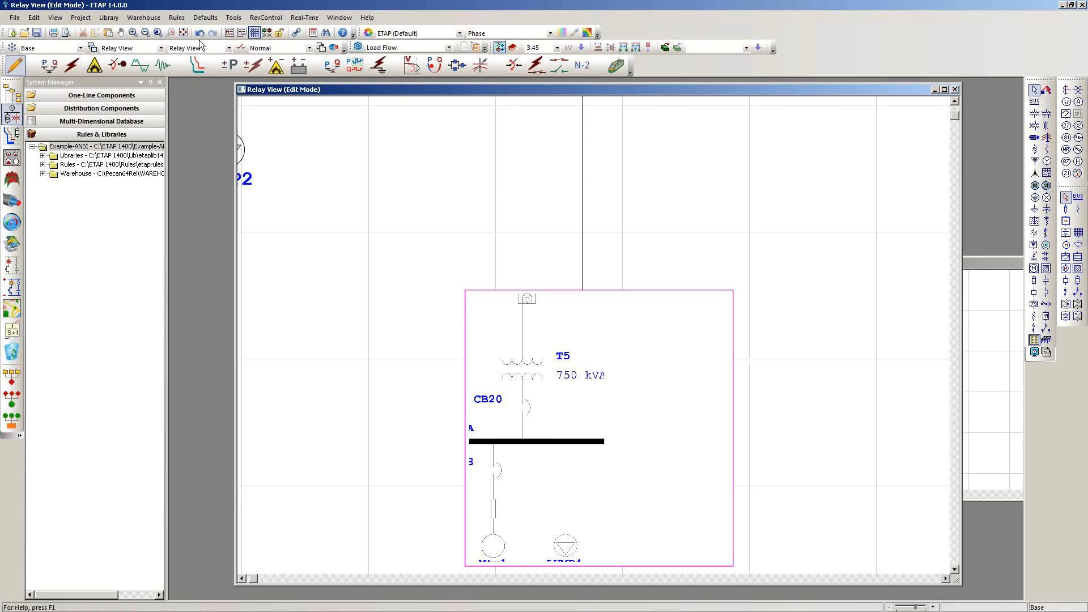
{"action": "left_click", "coordinate": [183, 32]}
{"action": "scroll", "coordinate": [569, 518], "scroll_direction": "down", "scroll_amount": 5}
{"action": "scroll", "coordinate": [427, 395], "scroll_direction": "up", "scroll_amount": 3}
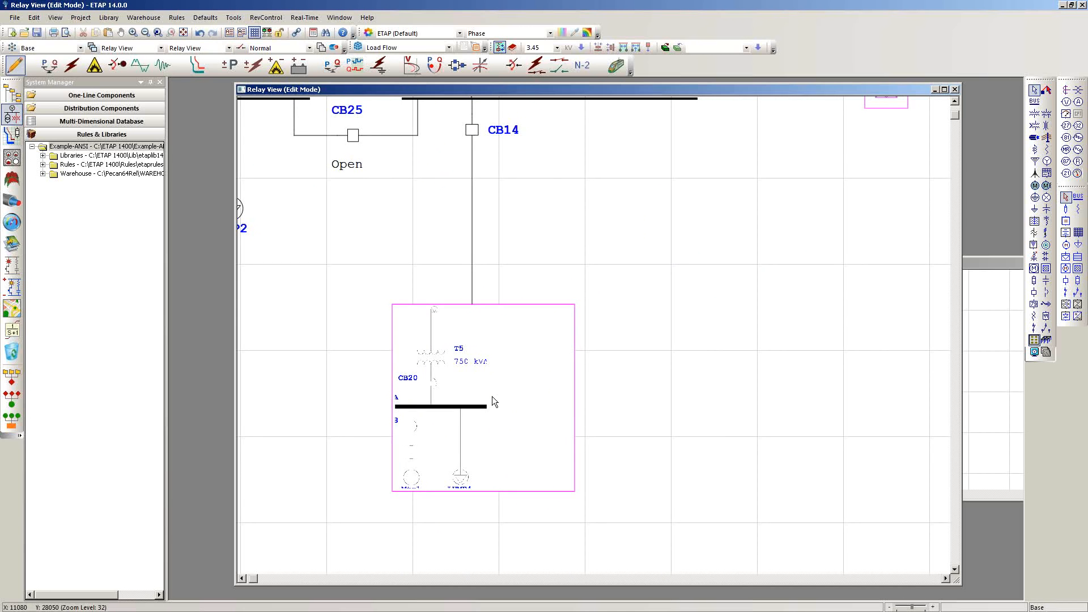
{"action": "scroll", "coordinate": [352, 419], "scroll_direction": "up", "scroll_amount": 1}
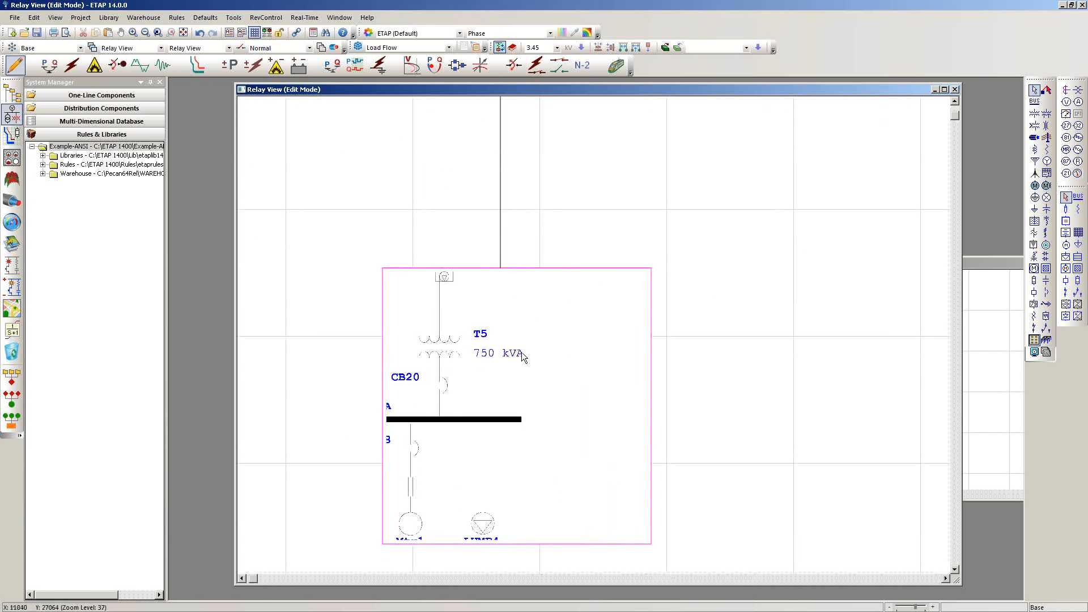
{"action": "scroll", "coordinate": [521, 352], "scroll_direction": "down", "scroll_amount": 3}
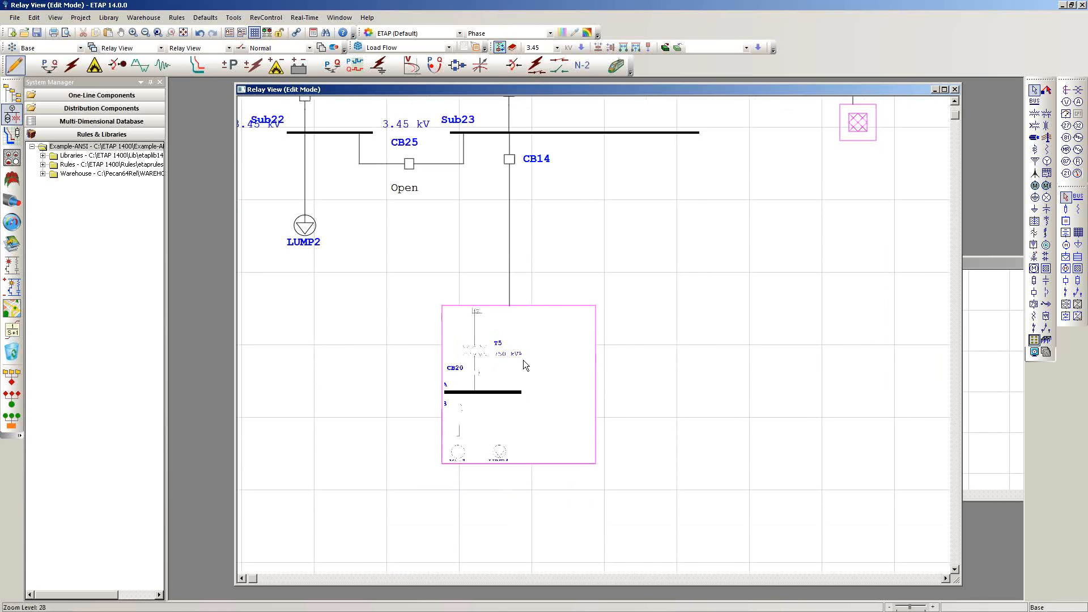
Enlarge the Net3 composite network symbol and align it straight below CB23.
{"action": "left_click_drag", "start_coordinate": [606, 311], "coordinate": [538, 391]}
{"action": "left_click_drag", "start_coordinate": [650, 333], "coordinate": [752, 451]}
{"action": "left_click", "coordinate": [658, 357]}
{"action": "left_click_drag", "start_coordinate": [680, 417], "coordinate": [633, 451]}
{"action": "key", "text": "Right"}
{"action": "key", "text": "Right"}
{"action": "key", "text": "Right"}
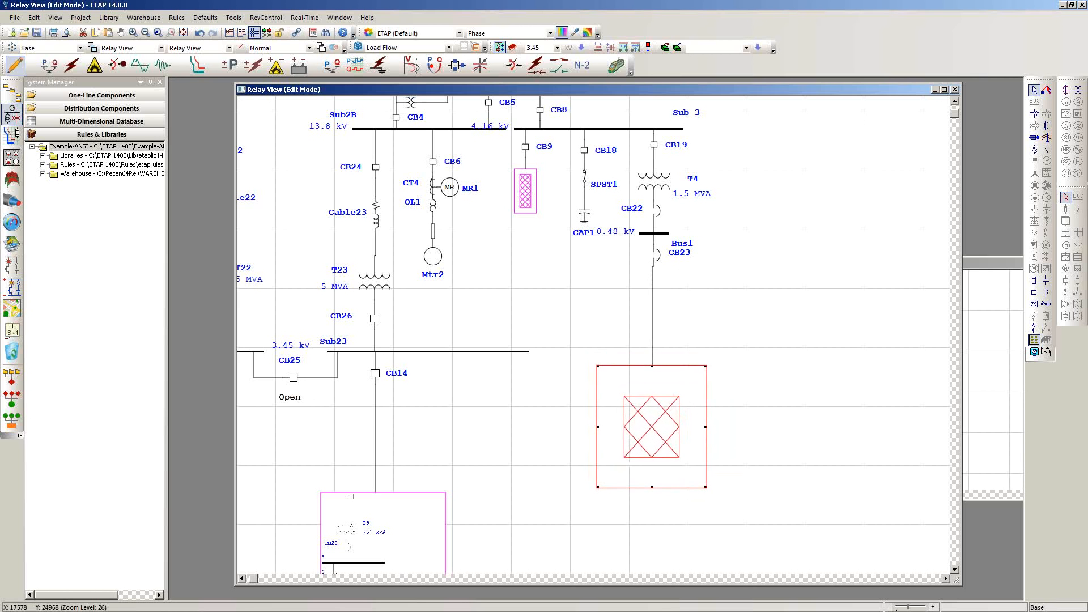
{"action": "right_click", "coordinate": [685, 429]}
{"action": "key", "text": "Escape"}
{"action": "key", "text": "Left"}
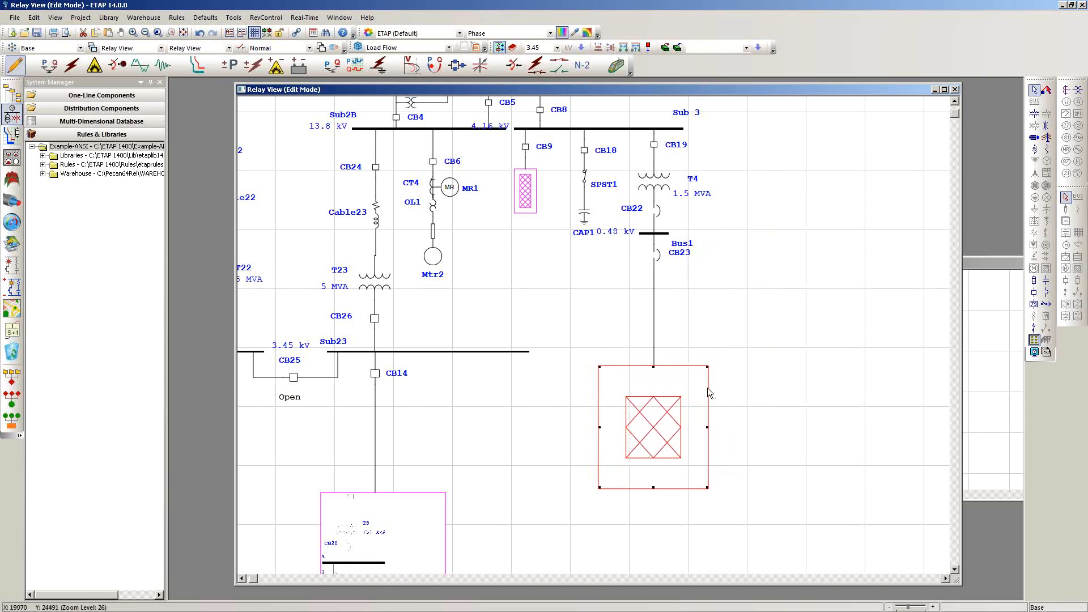
Switch the Net3 symbol to a preview of its internal one-line diagram, and close the Net3 view after checking it.
{"action": "right_click", "coordinate": [652, 423]}
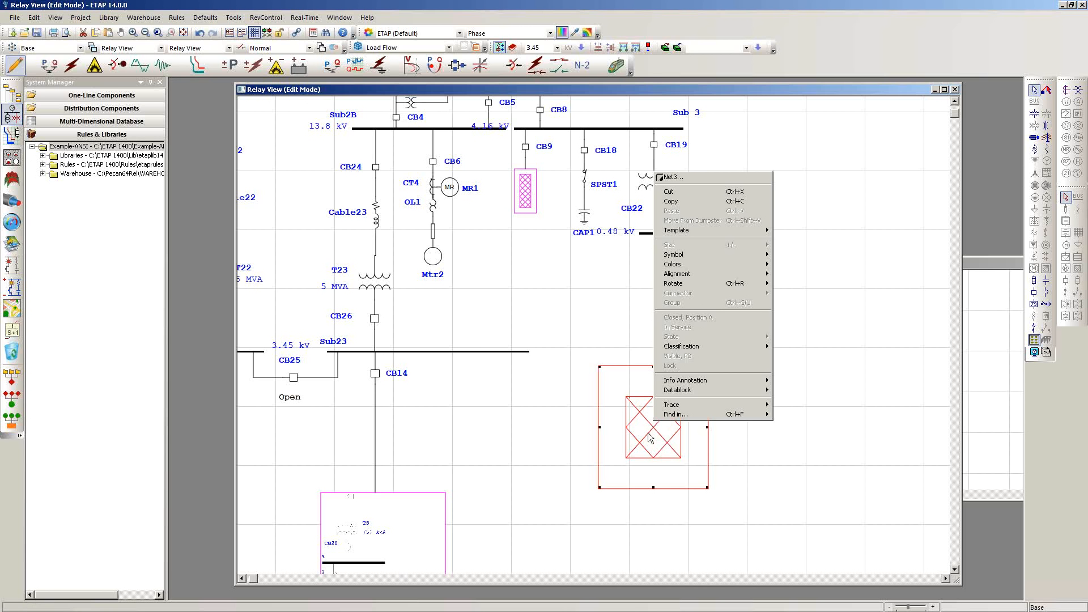
{"action": "mouse_move", "coordinate": [736, 254]}
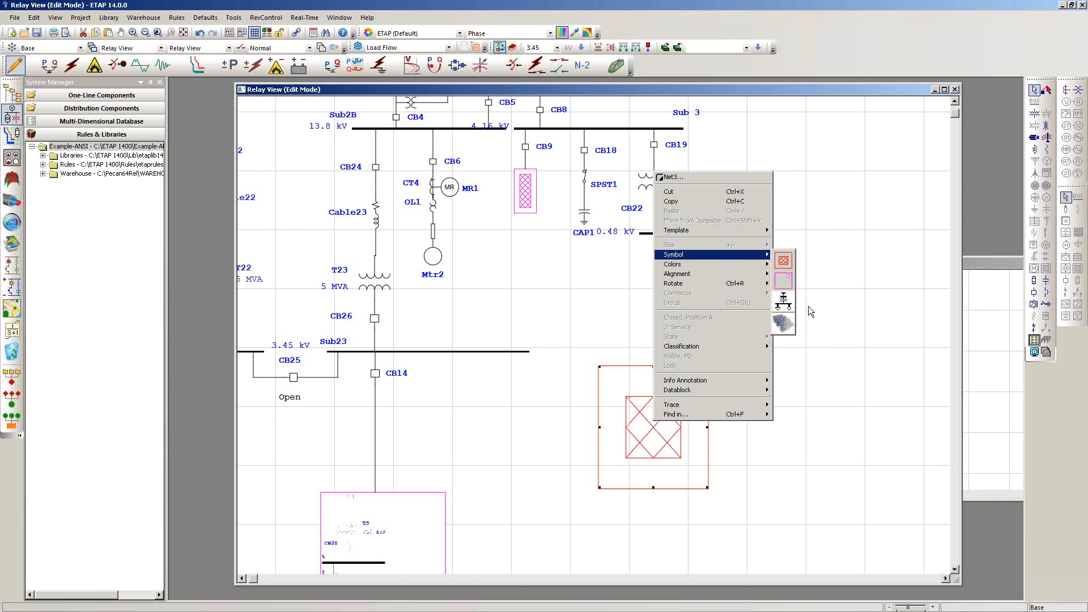
{"action": "left_click", "coordinate": [789, 310]}
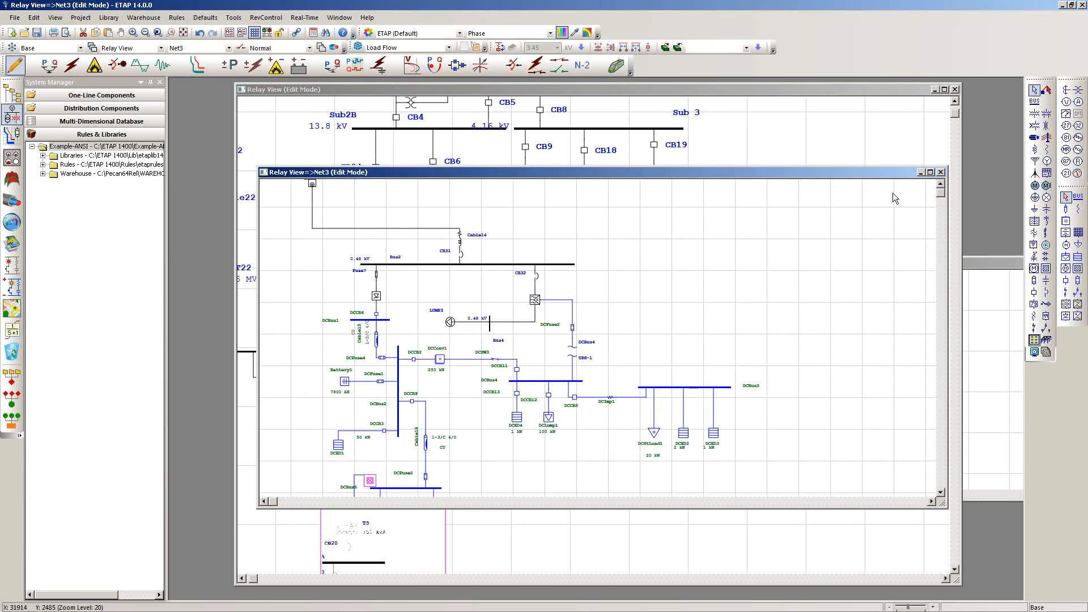
{"action": "left_click", "coordinate": [940, 172]}
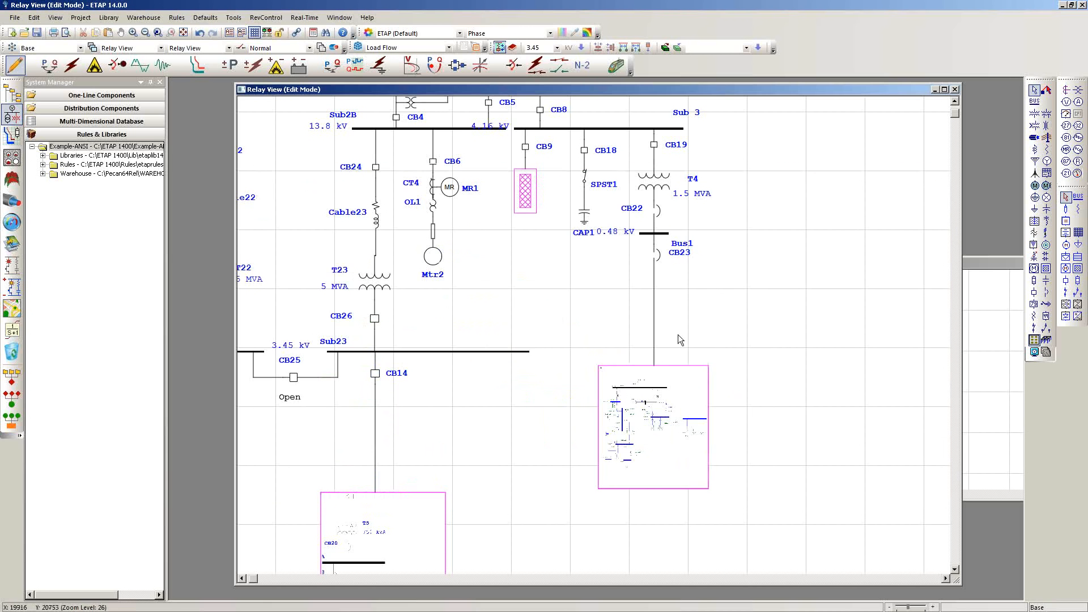
Add an image overlay to the Net3 composite network using the picture C:\_1UPS_pix.jpg.
{"action": "right_click", "coordinate": [669, 422]}
{"action": "mouse_move", "coordinate": [753, 265]}
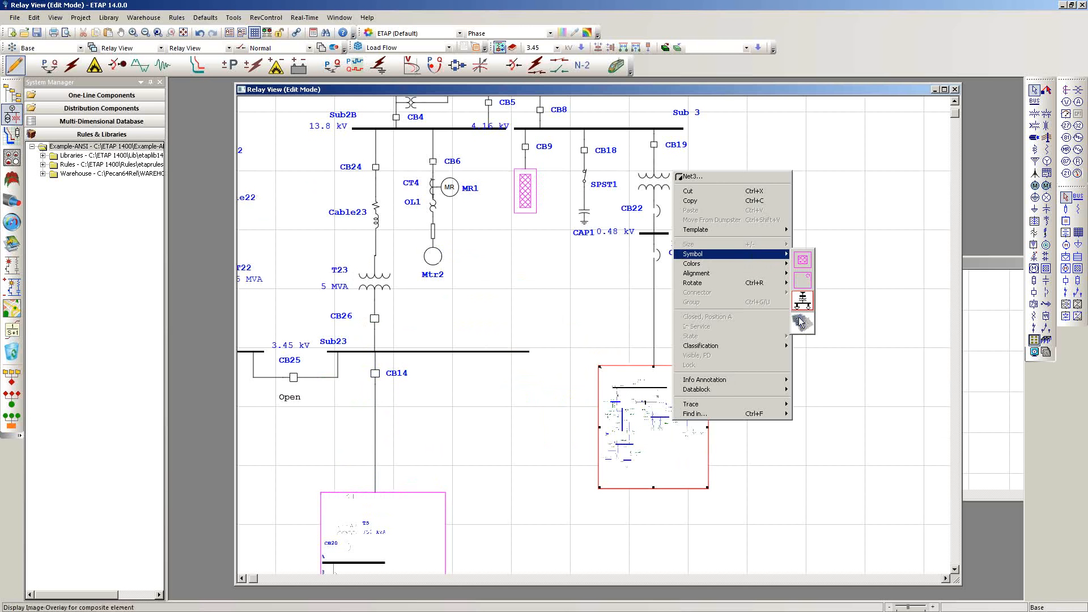
{"action": "left_click", "coordinate": [801, 323]}
{"action": "left_click", "coordinate": [622, 340]}
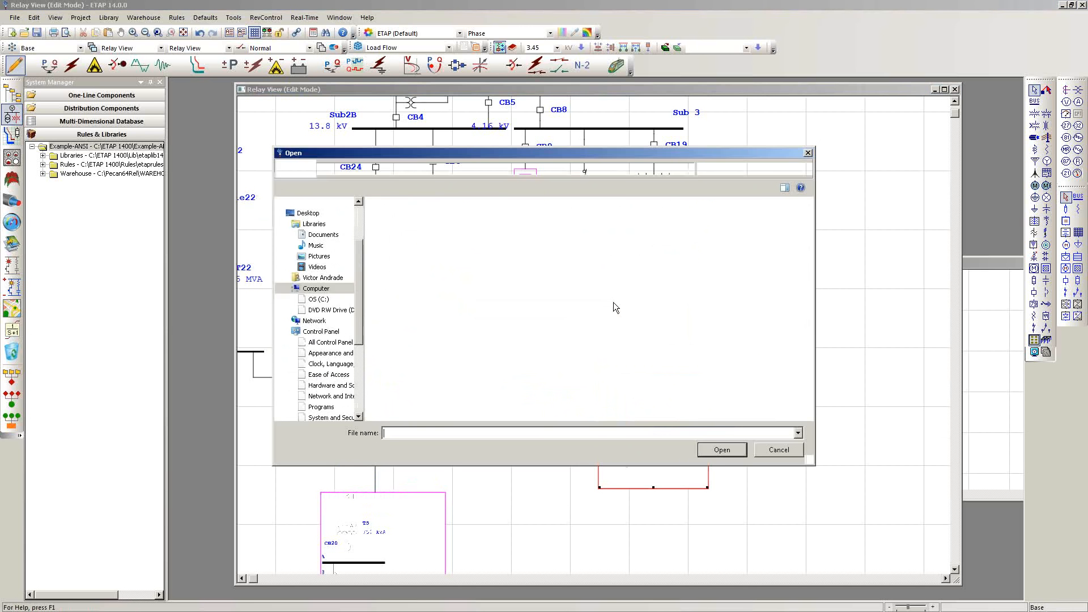
{"action": "double_click", "coordinate": [425, 229]}
{"action": "left_click", "coordinate": [696, 375]}
{"action": "left_click", "coordinate": [715, 451]}
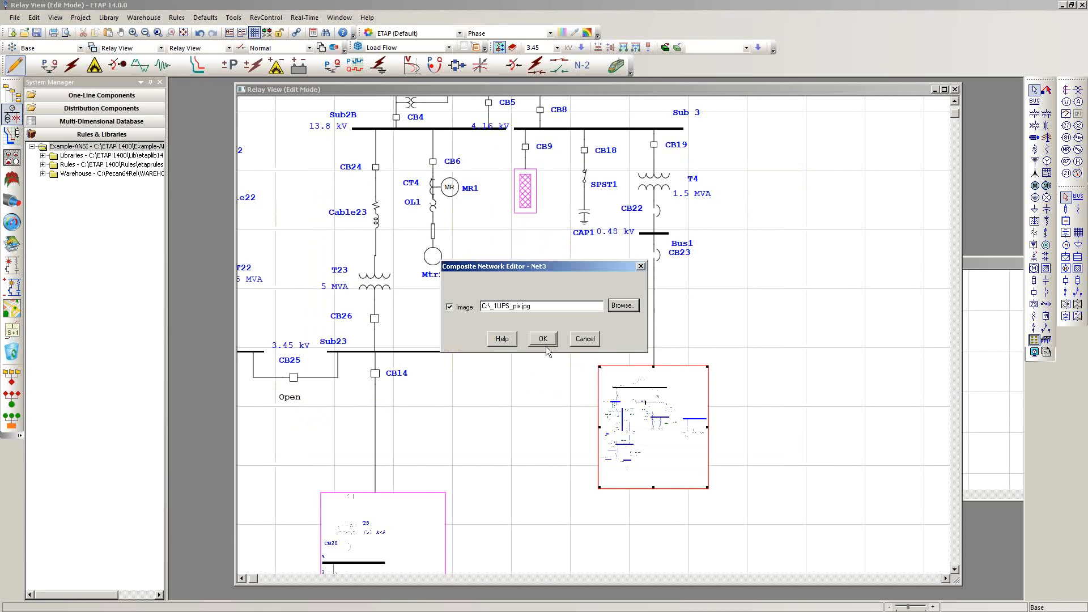
{"action": "key", "text": "Return"}
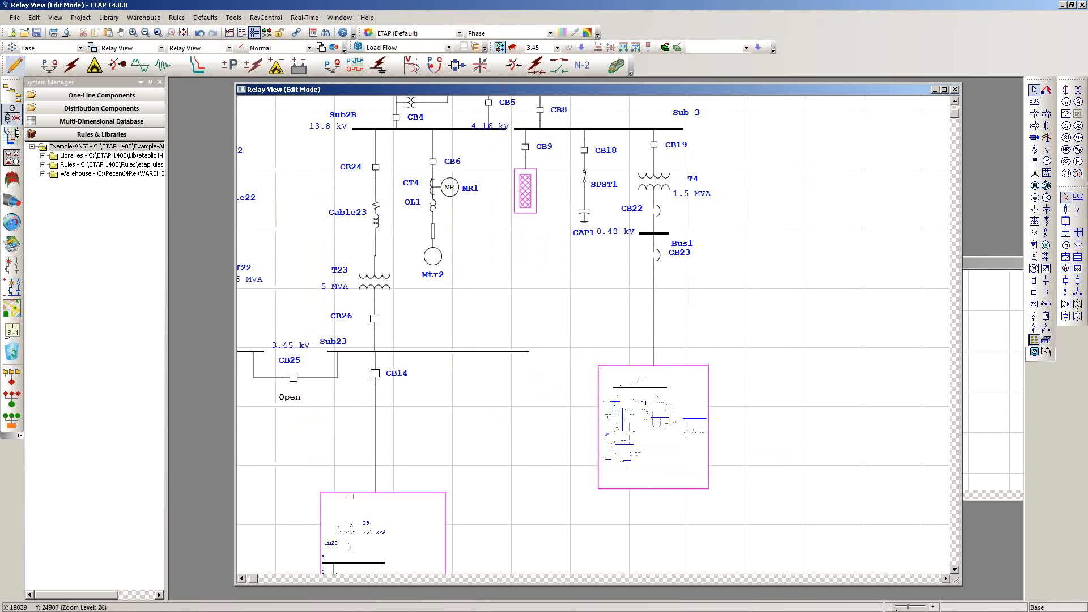
Enlarge the Net3 overlay image by one increment.
{"action": "right_click", "coordinate": [681, 453]}
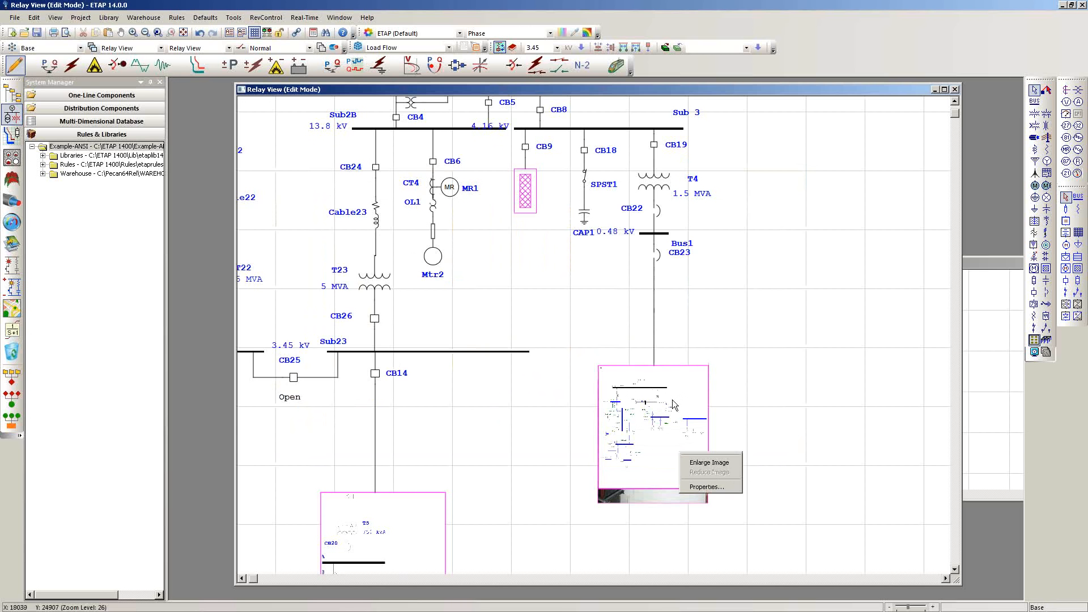
{"action": "right_click", "coordinate": [631, 500]}
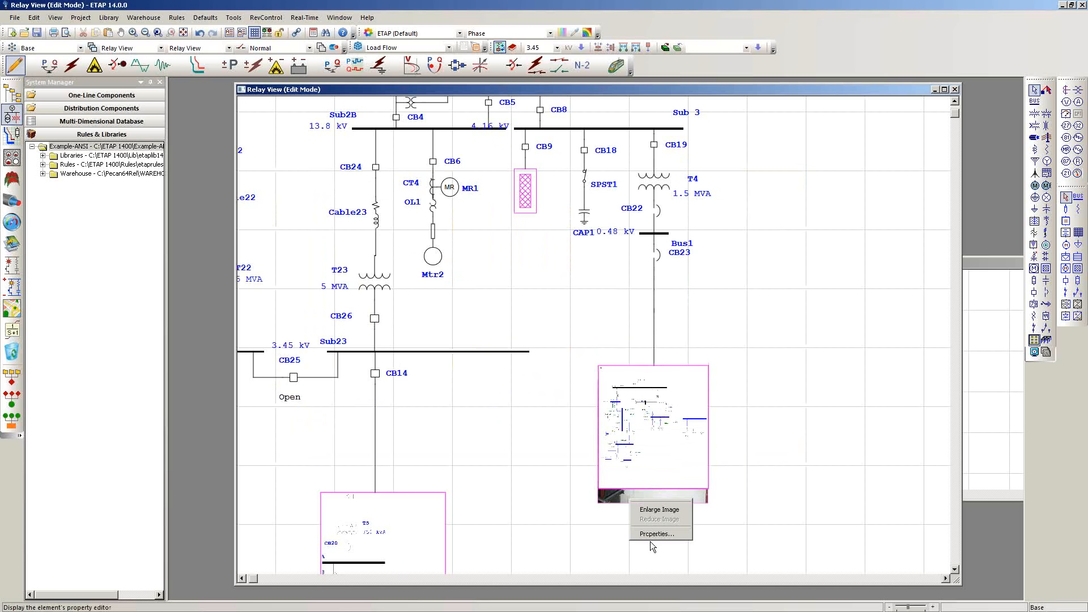
{"action": "left_click", "coordinate": [660, 509]}
{"action": "right_click", "coordinate": [659, 390]}
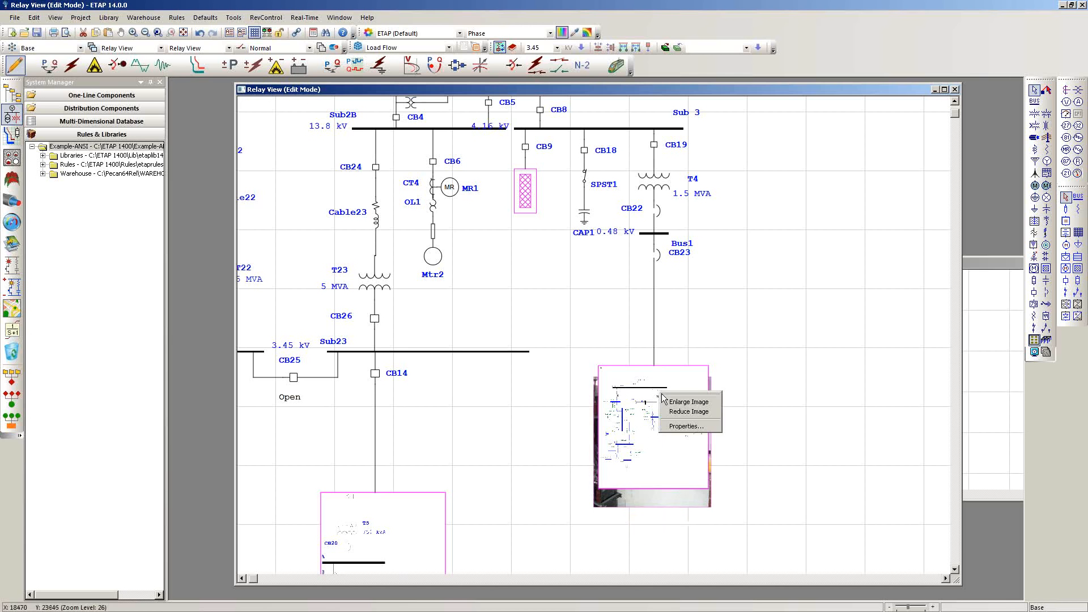
{"action": "left_click", "coordinate": [661, 374]}
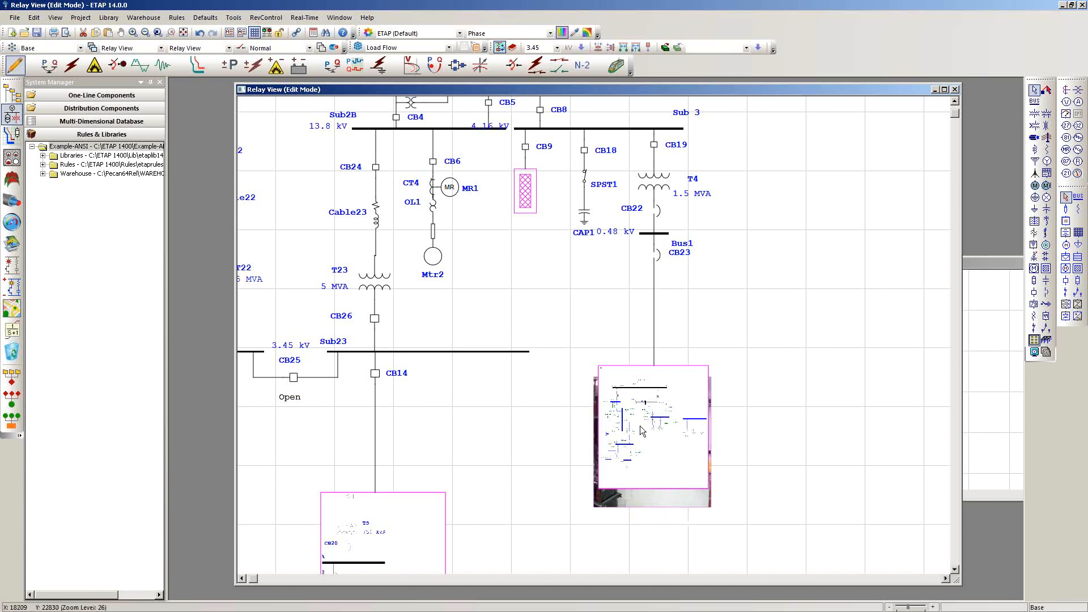
Move the Net3 symbol slightly lower below CB23 and place its overlay image beside it, clear of the symbol.
{"action": "left_click_drag", "start_coordinate": [652, 363], "coordinate": [651, 389]}
{"action": "left_click_drag", "start_coordinate": [652, 525], "coordinate": [825, 390]}
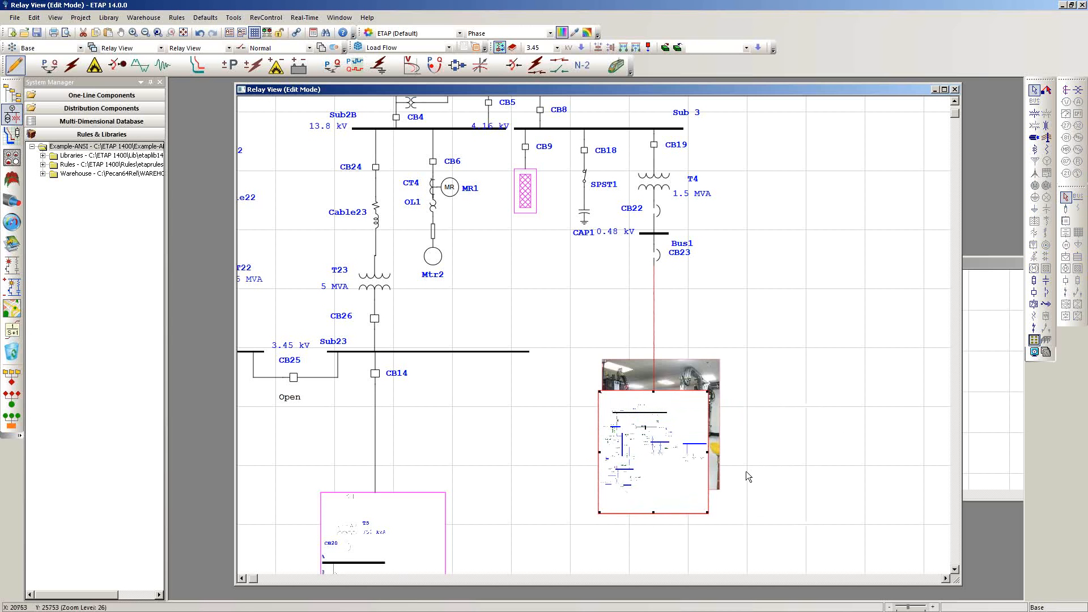
{"action": "right_click", "coordinate": [704, 468]}
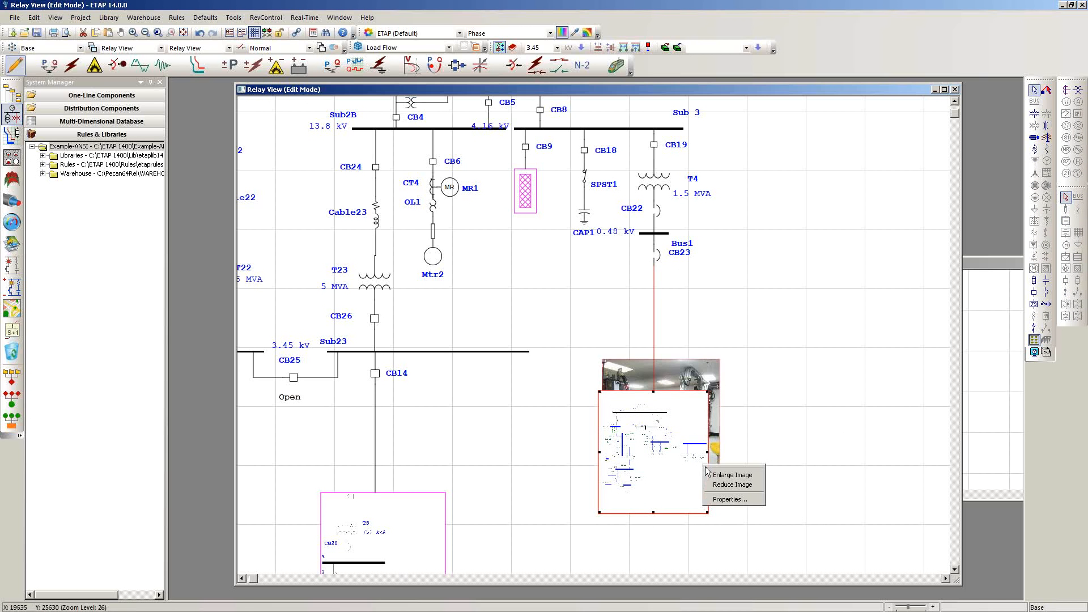
{"action": "left_click", "coordinate": [659, 396]}
{"action": "right_click", "coordinate": [657, 393]}
{"action": "left_click", "coordinate": [757, 333]}
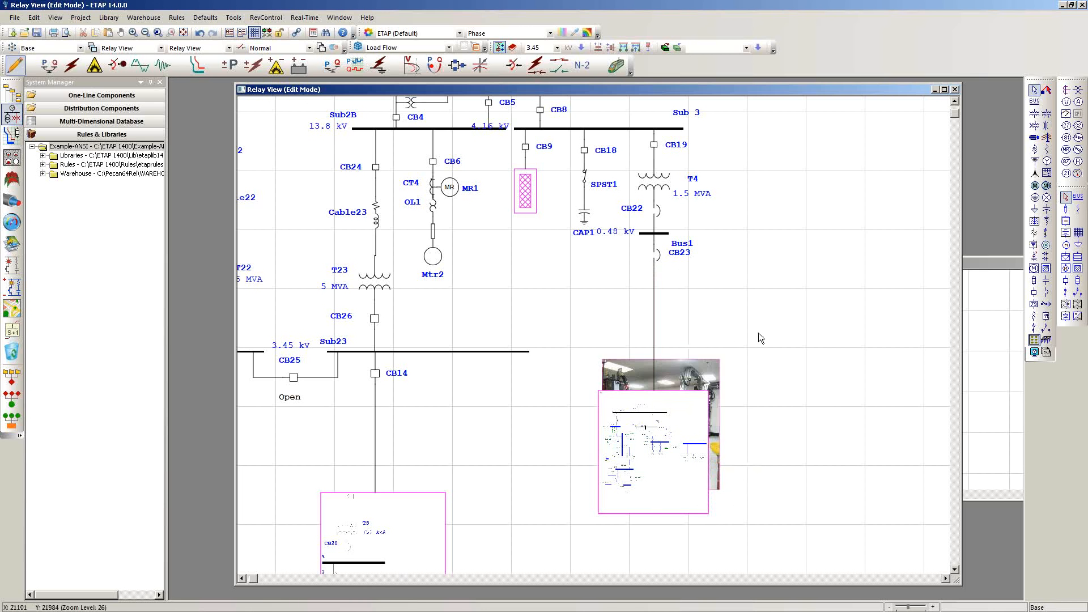
{"action": "left_click_drag", "start_coordinate": [704, 373], "coordinate": [817, 384]}
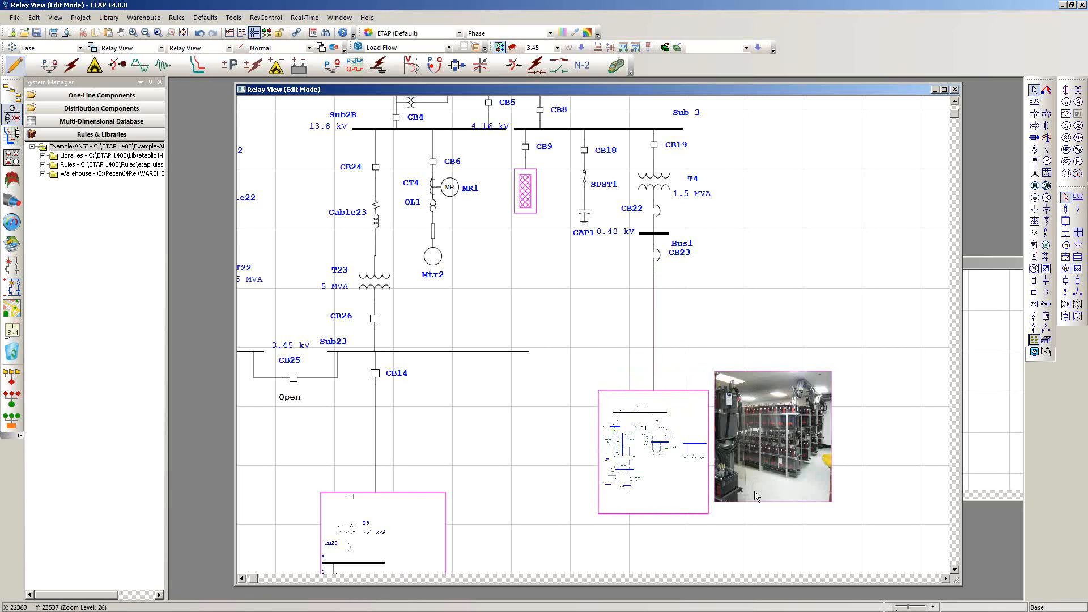
{"action": "left_click_drag", "start_coordinate": [749, 448], "coordinate": [780, 464]}
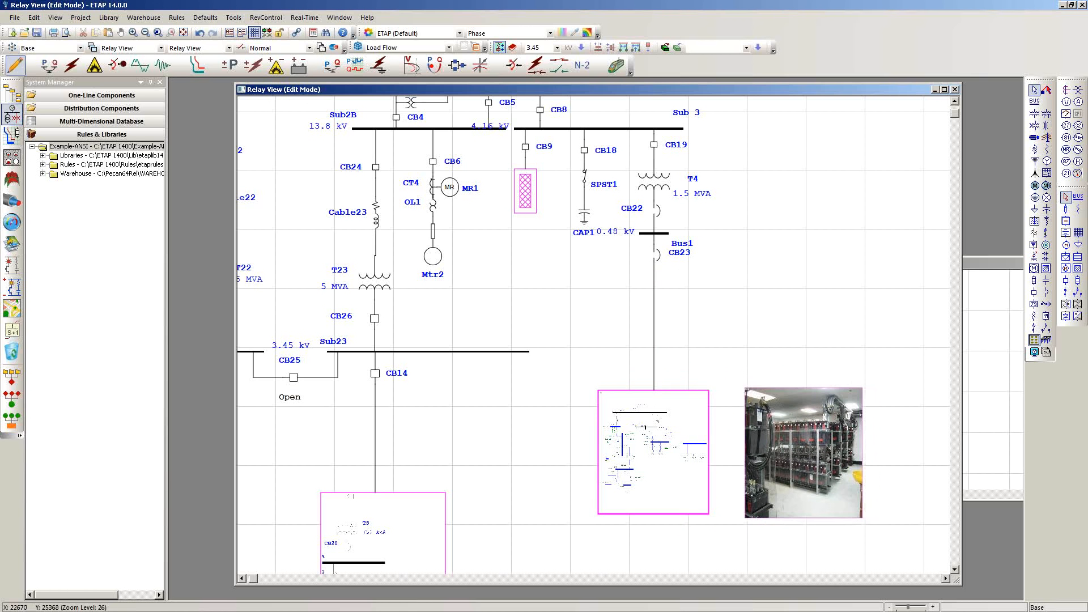
Change Net3 back to the default crosshatched composite symbol and place the overlay image on top of it.
{"action": "right_click", "coordinate": [685, 446]}
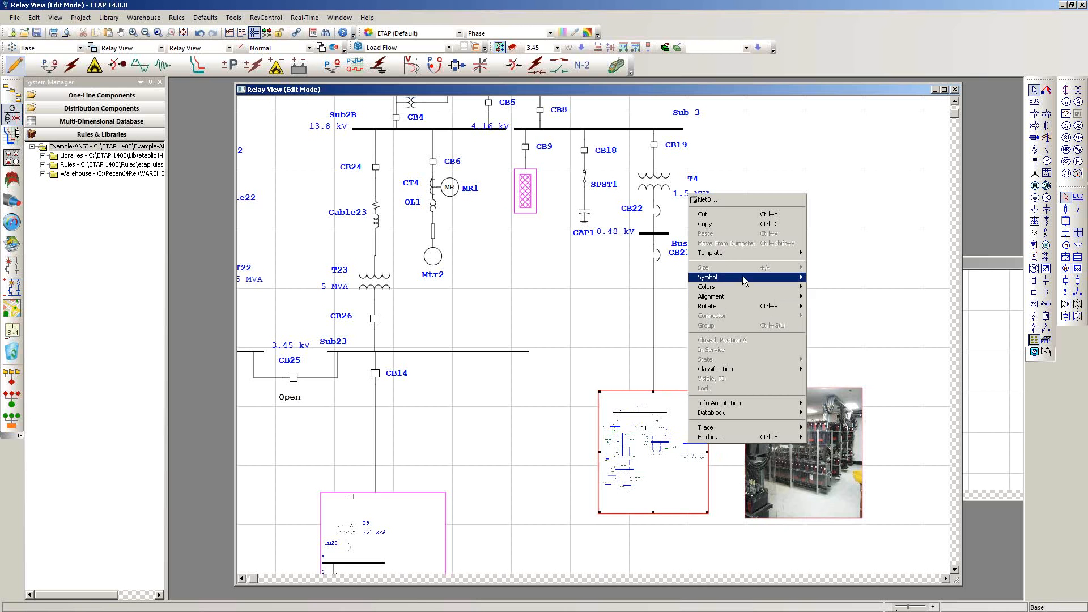
{"action": "mouse_move", "coordinate": [745, 278]}
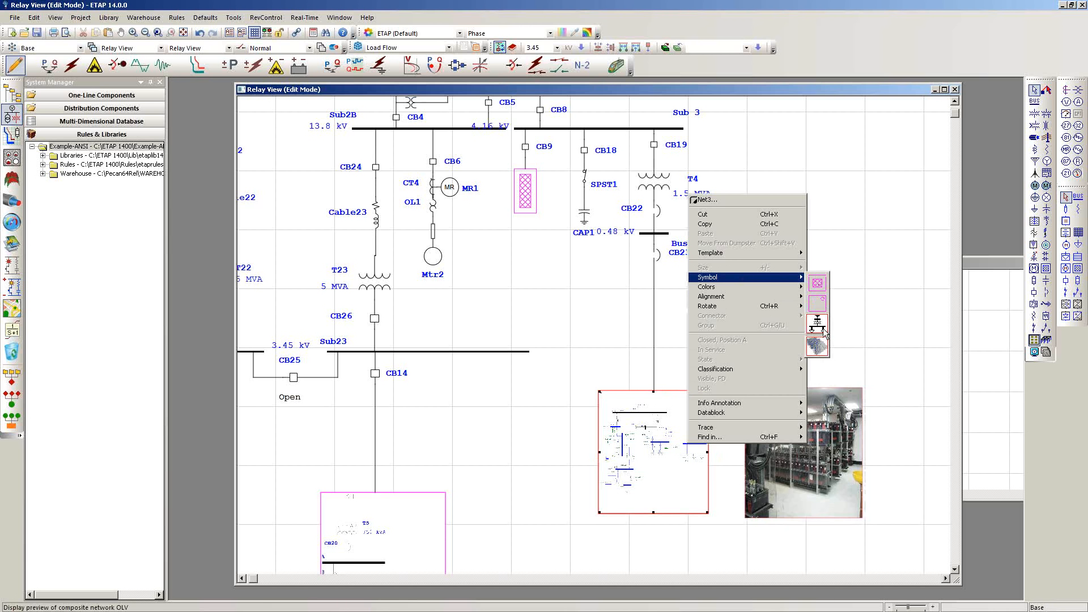
{"action": "left_click", "coordinate": [818, 283]}
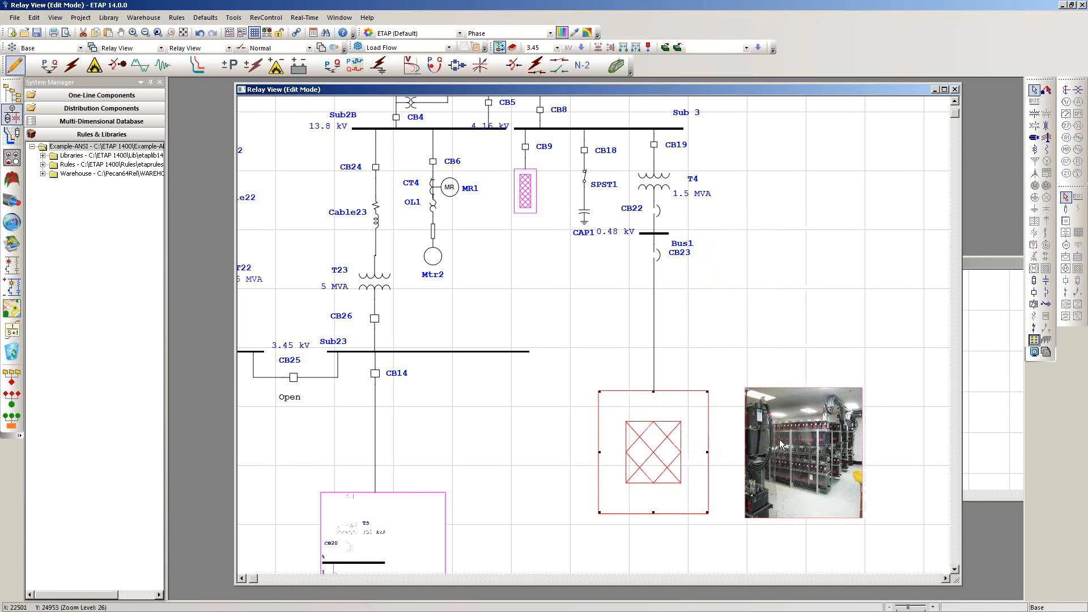
{"action": "left_click_drag", "start_coordinate": [752, 440], "coordinate": [605, 442]}
{"action": "left_click", "coordinate": [833, 365]}
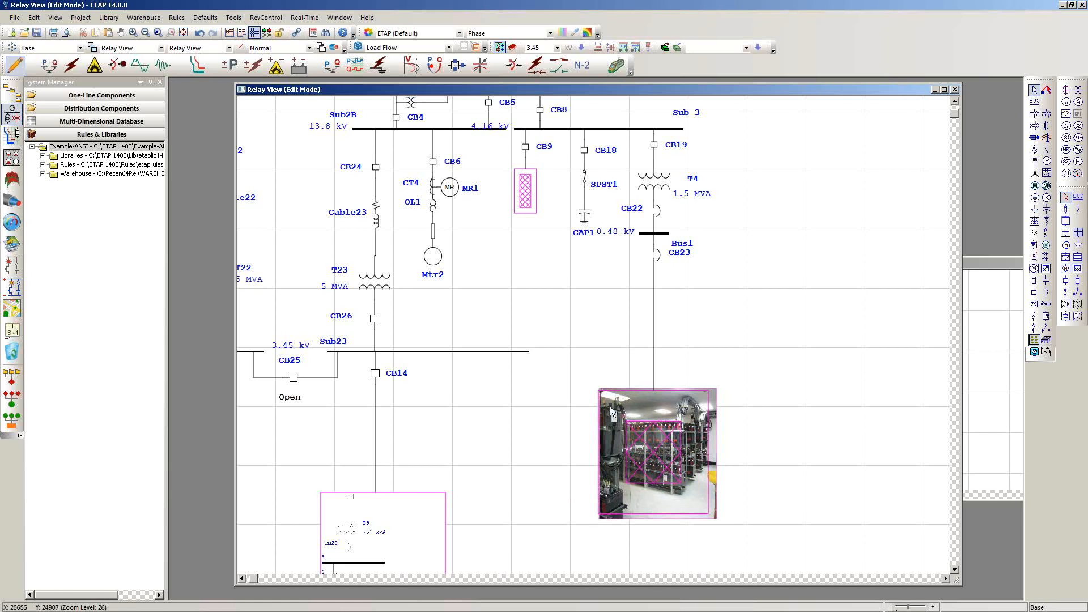
Shift the connection line below CB23 sideways and slide the overlay image partly off the Net3 symbol.
{"action": "scroll", "coordinate": [563, 400], "scroll_direction": "down", "scroll_amount": 2}
{"action": "left_click_drag", "start_coordinate": [451, 388], "coordinate": [637, 410]}
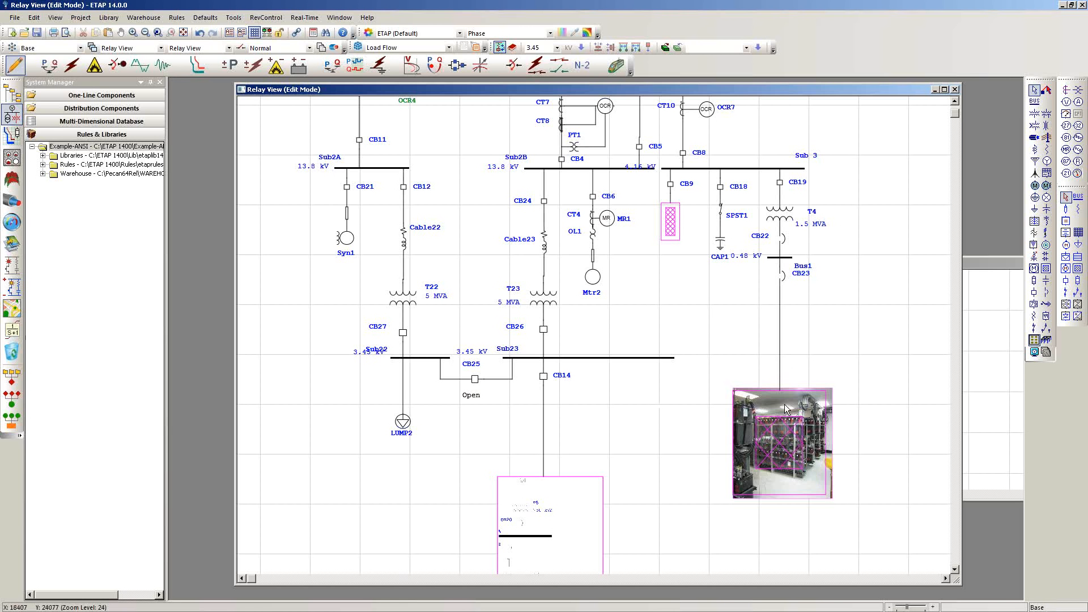
{"action": "left_click_drag", "start_coordinate": [779, 320], "coordinate": [792, 322]}
{"action": "left_click_drag", "start_coordinate": [811, 489], "coordinate": [862, 498]}
Open the image settings of the Net3 composite symbol and remove its image overlay.
{"action": "left_click", "coordinate": [758, 426]}
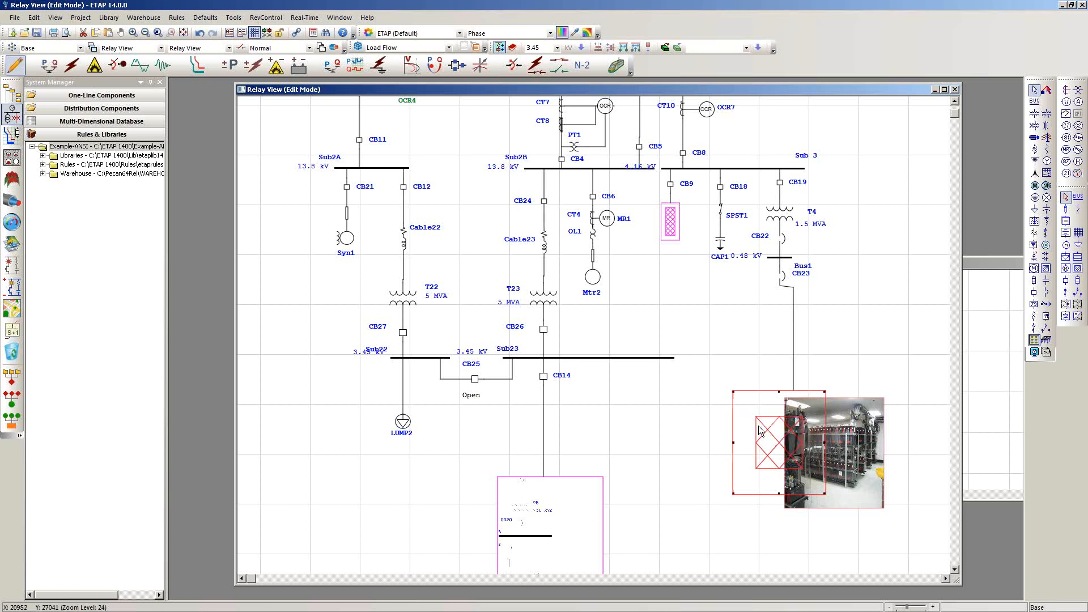
{"action": "right_click", "coordinate": [758, 426]}
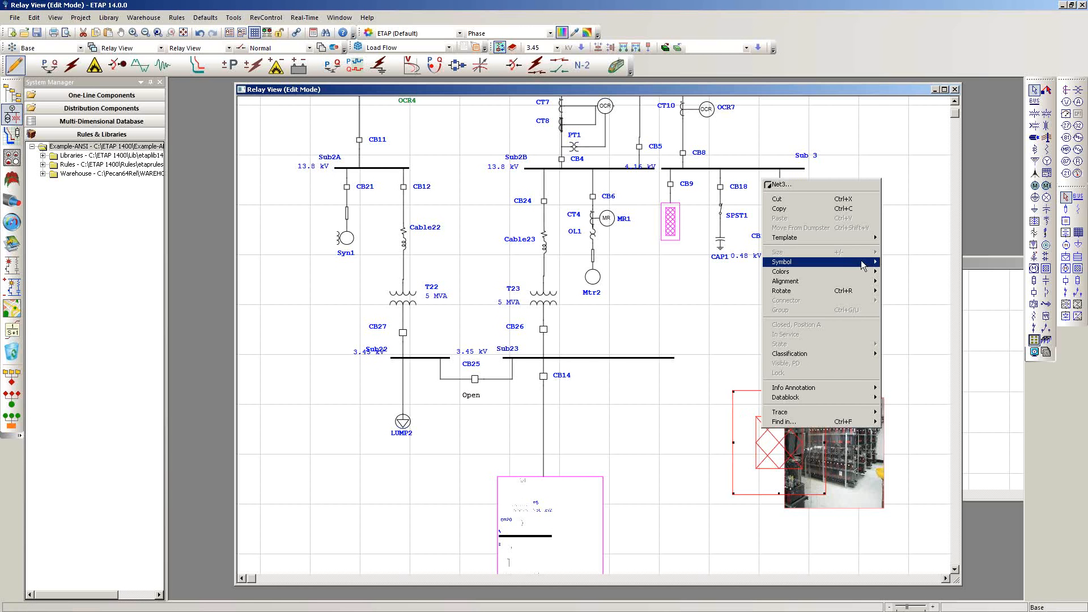
{"action": "mouse_move", "coordinate": [862, 262]}
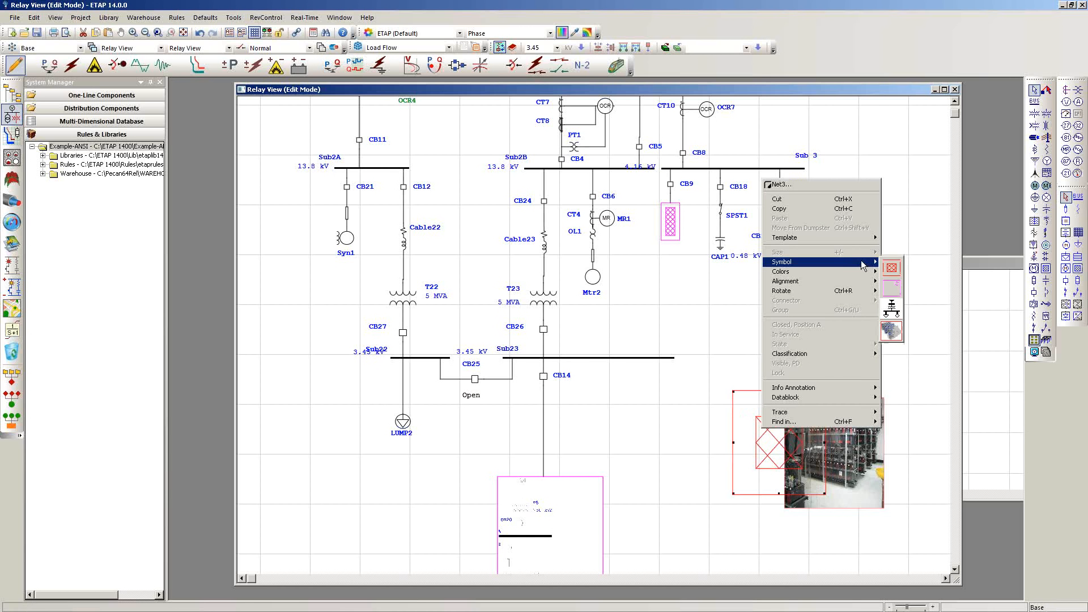
{"action": "left_click", "coordinate": [892, 330]}
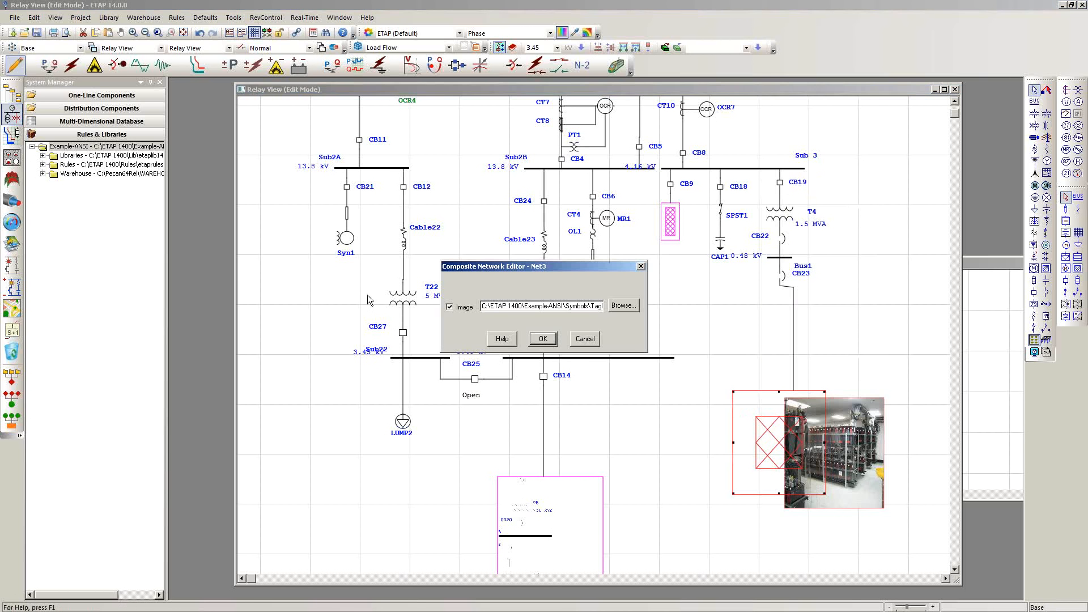
{"action": "left_click", "coordinate": [541, 340]}
Move the Net3 symbol sideways, clear of CB23, and slant the connection line between them.
{"action": "left_click_drag", "start_coordinate": [804, 462], "coordinate": [887, 467]}
{"action": "left_click_drag", "start_coordinate": [820, 288], "coordinate": [835, 390]}
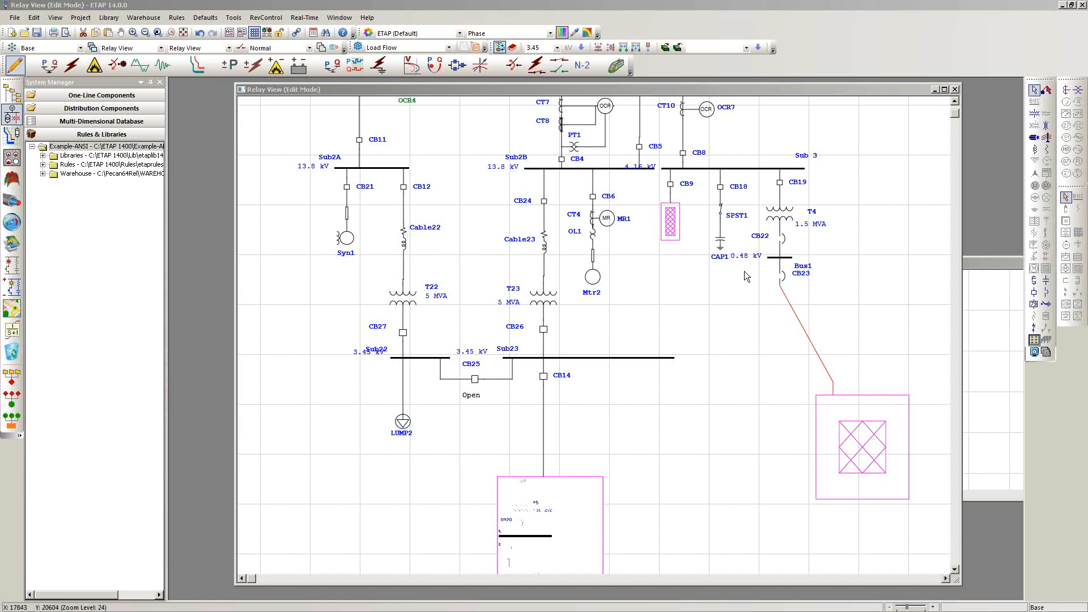
Examine the alternative symbols offered for transformer T4 without changing its current one.
{"action": "left_click_drag", "start_coordinate": [736, 290], "coordinate": [680, 406]}
{"action": "right_click", "coordinate": [734, 336]}
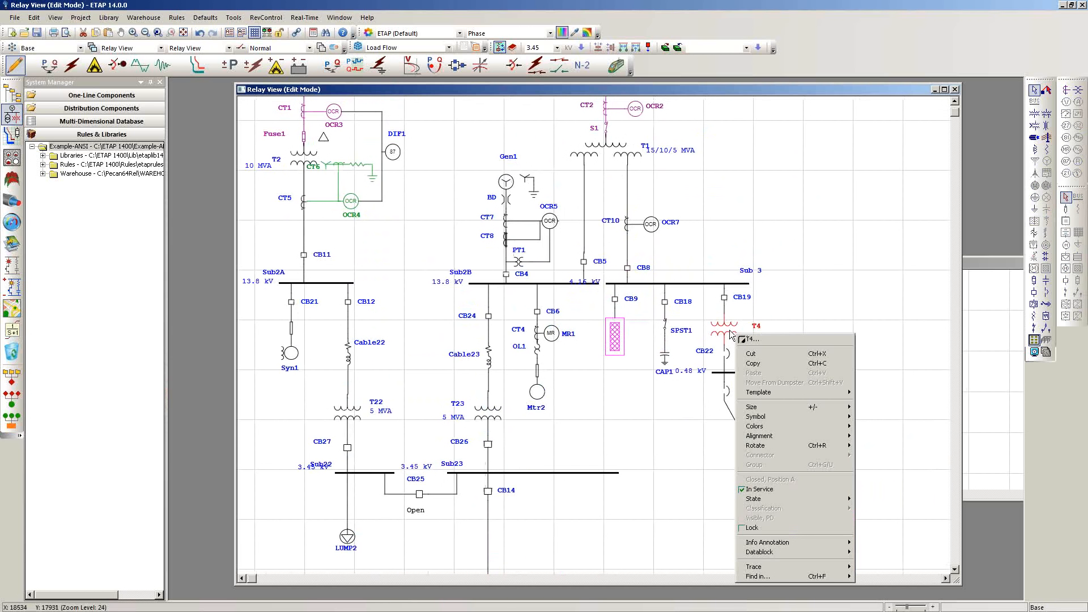
{"action": "mouse_move", "coordinate": [771, 420]}
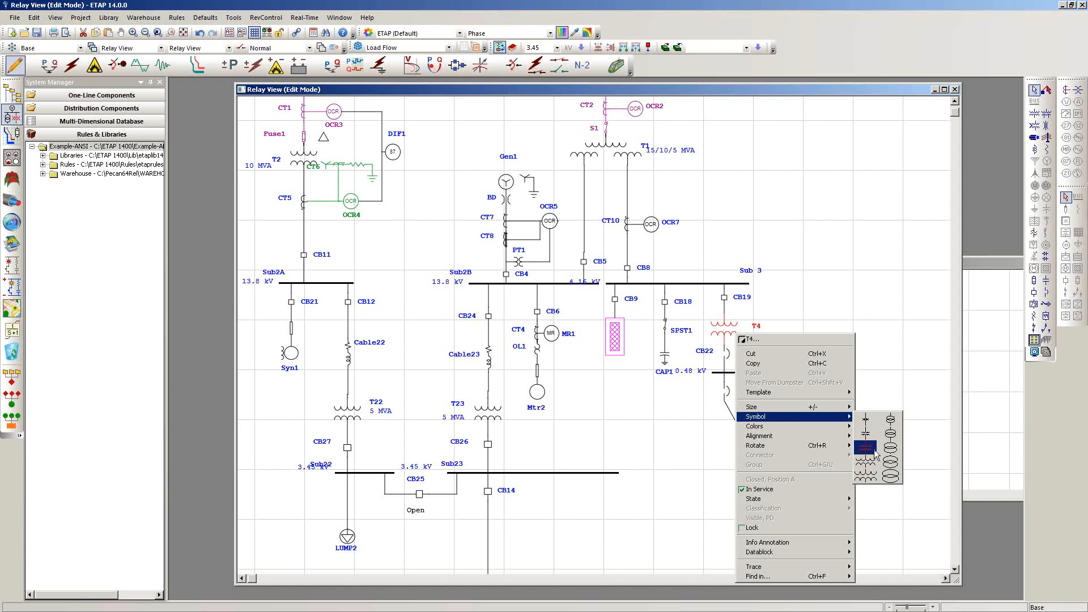
{"action": "left_click", "coordinate": [892, 301]}
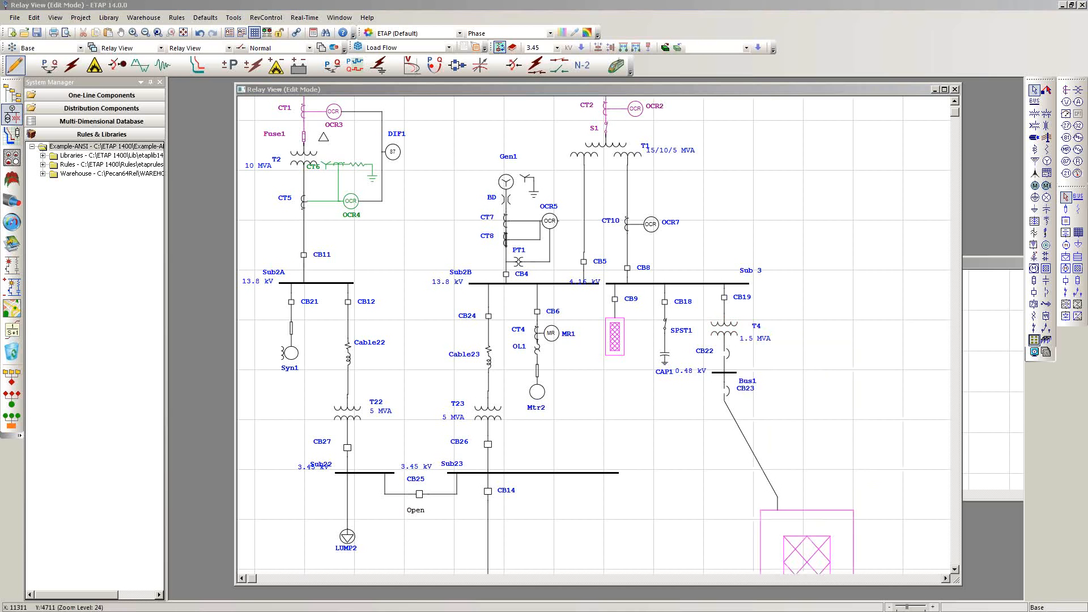
{"action": "left_click", "coordinate": [810, 392]}
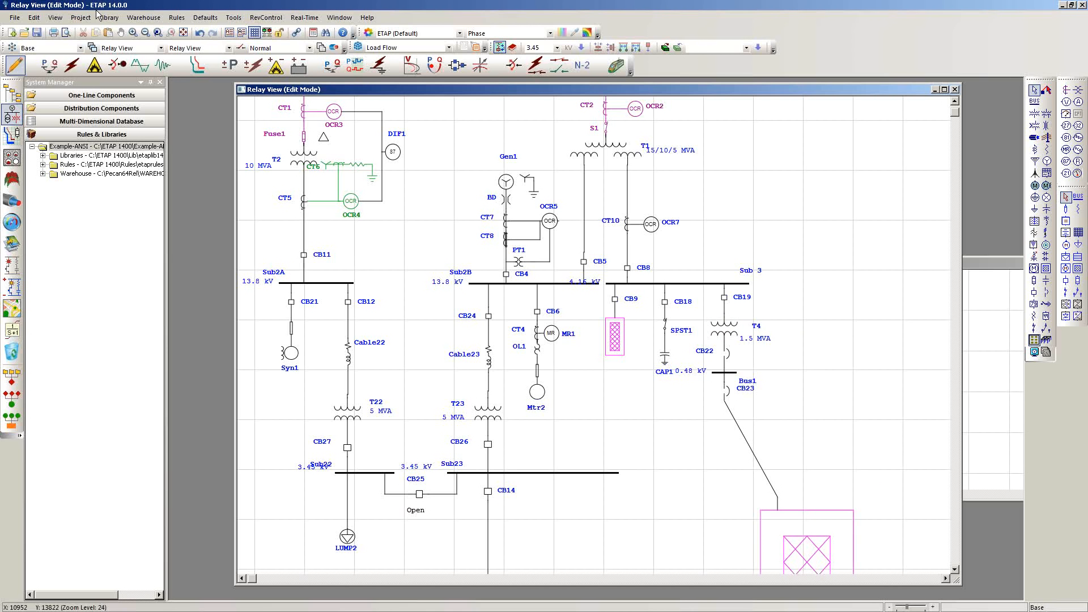
Switch the one-line diagram to Short-Circuit Analysis mode and bring Main Bus into view.
{"action": "left_click", "coordinate": [73, 71]}
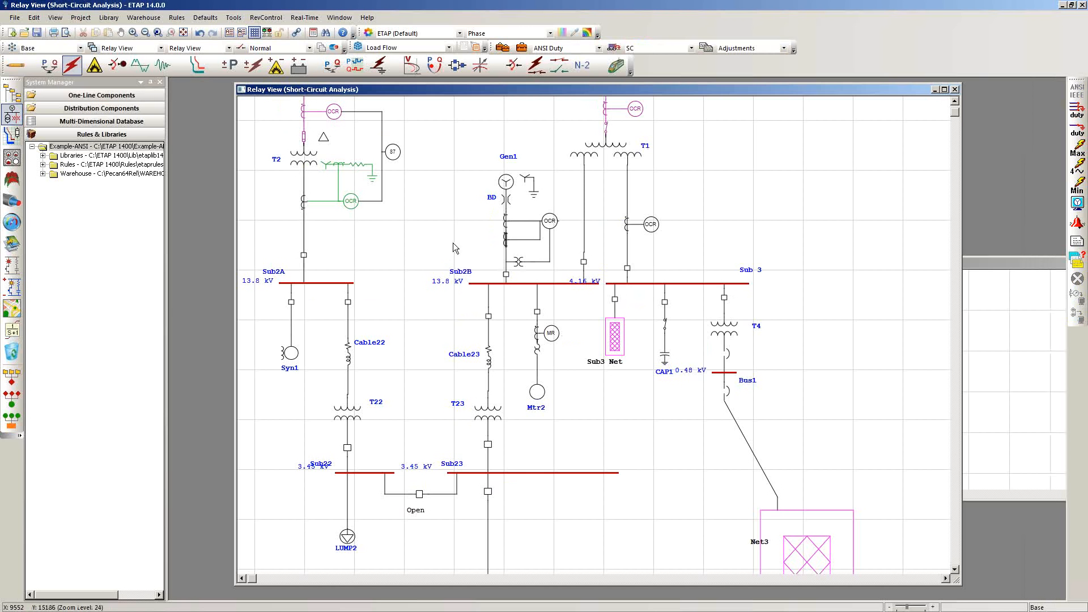
{"action": "scroll", "coordinate": [497, 260], "scroll_direction": "down", "scroll_amount": 2}
{"action": "left_click_drag", "start_coordinate": [451, 207], "coordinate": [458, 251]}
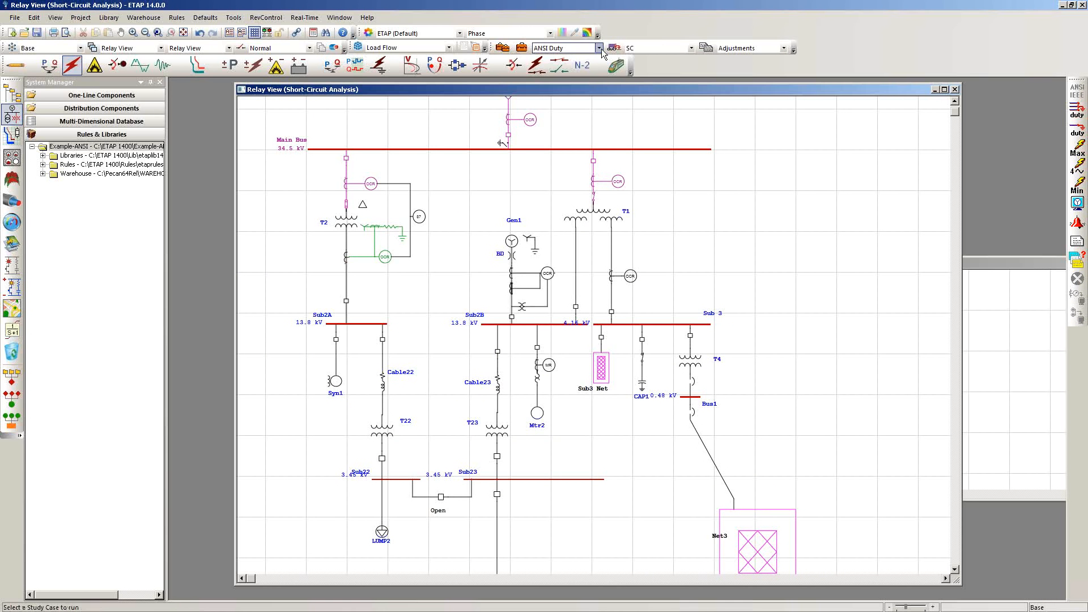
Review the available short-circuit output reports and configuration statuses, keeping SC and Normal selected.
{"action": "left_click", "coordinate": [691, 48]}
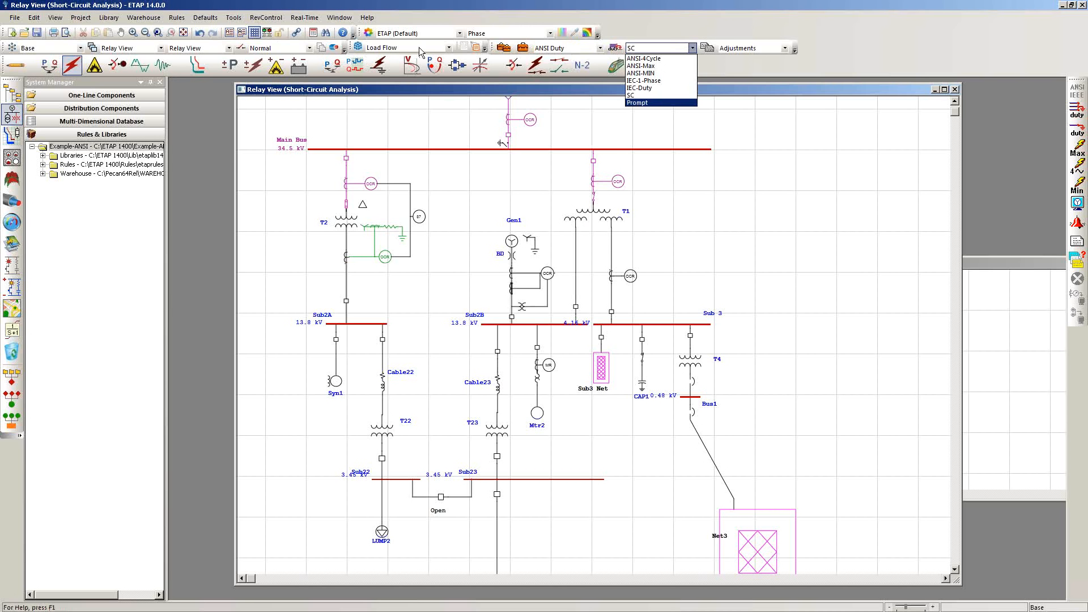
{"action": "left_click", "coordinate": [311, 49]}
{"action": "left_click", "coordinate": [311, 49]}
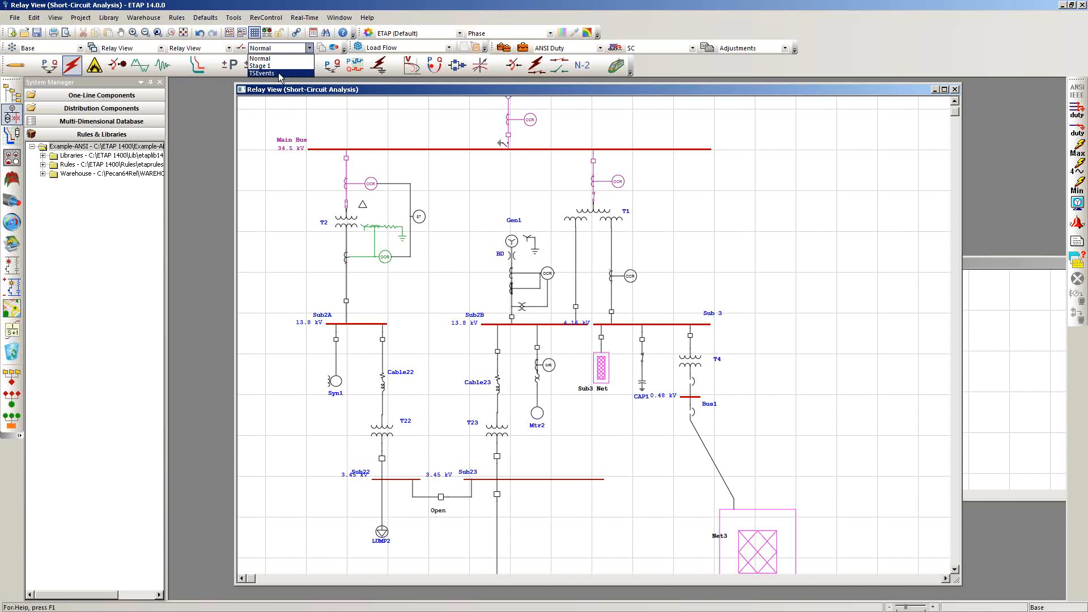
{"action": "left_click", "coordinate": [450, 207]}
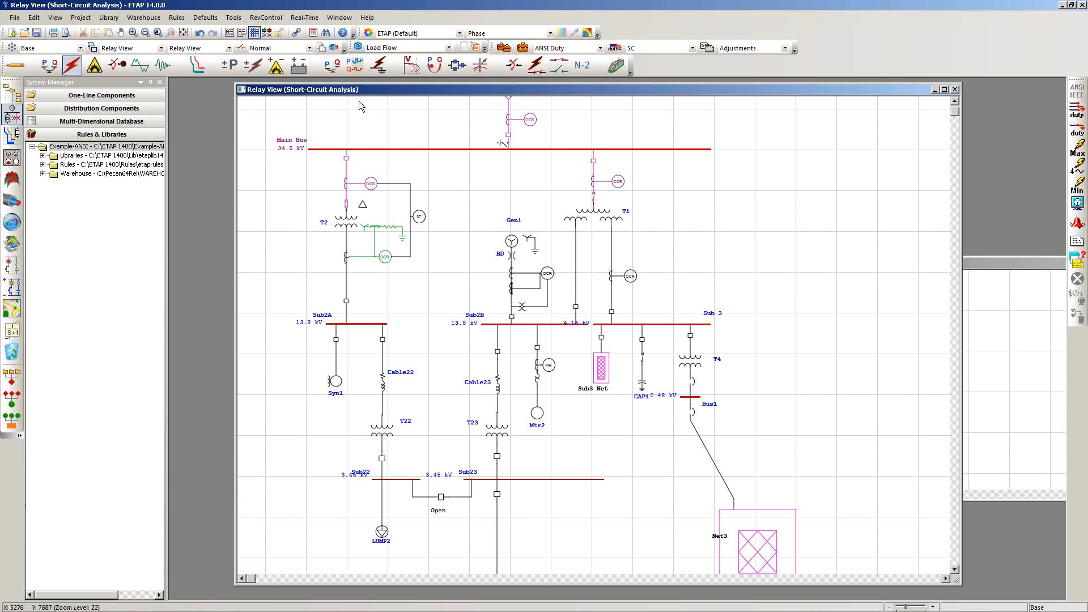
{"action": "left_click", "coordinate": [311, 51]}
{"action": "left_click", "coordinate": [311, 51]}
Examine the SC report in the ANSI Short Circuit Analyzer, widened to show all result columns, and close it.
{"action": "scroll", "coordinate": [738, 195], "scroll_direction": "up", "scroll_amount": 1}
{"action": "left_click_drag", "start_coordinate": [737, 195], "coordinate": [732, 266]}
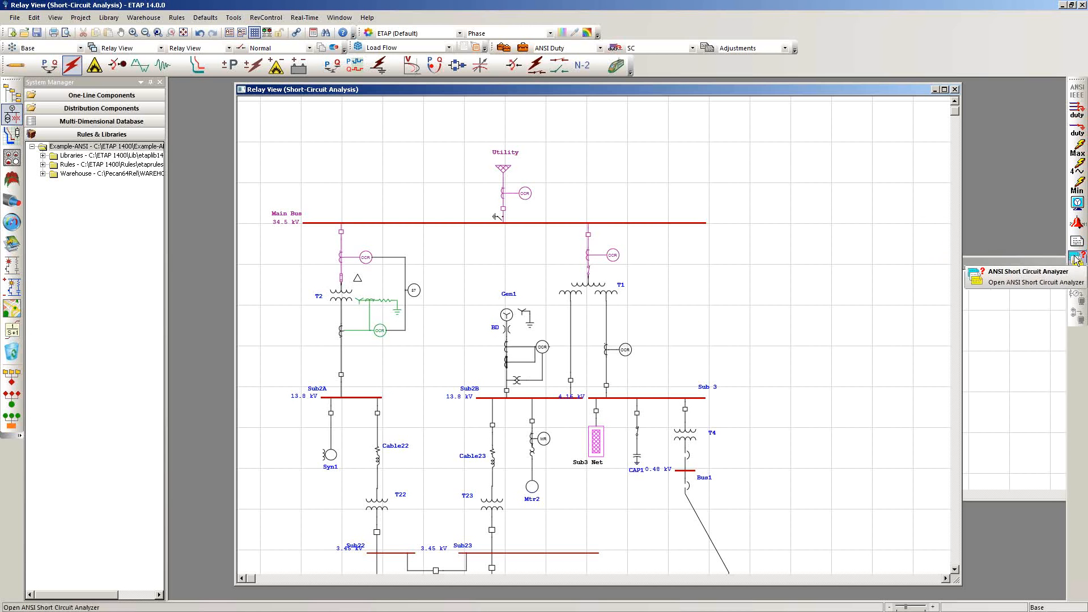
{"action": "left_click", "coordinate": [1076, 260]}
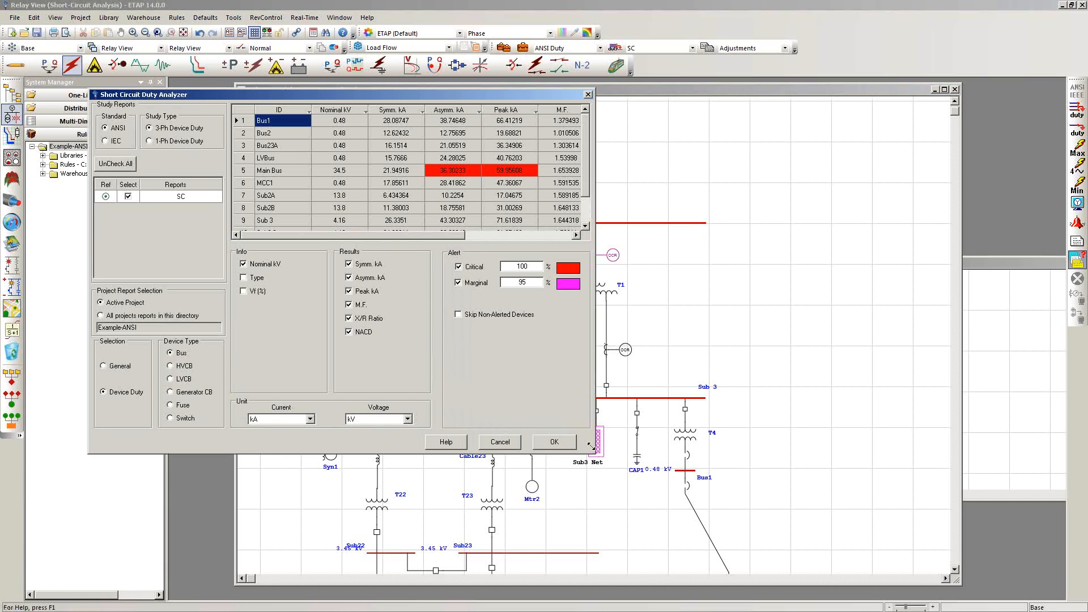
{"action": "left_click_drag", "start_coordinate": [710, 449], "coordinate": [827, 455]}
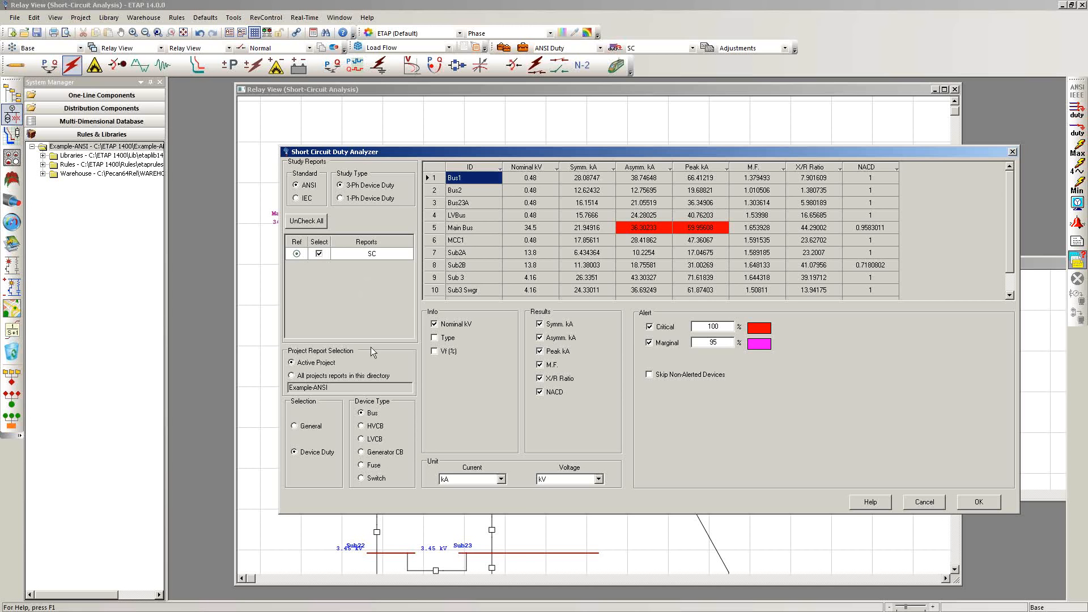
{"action": "left_click", "coordinate": [1012, 152]}
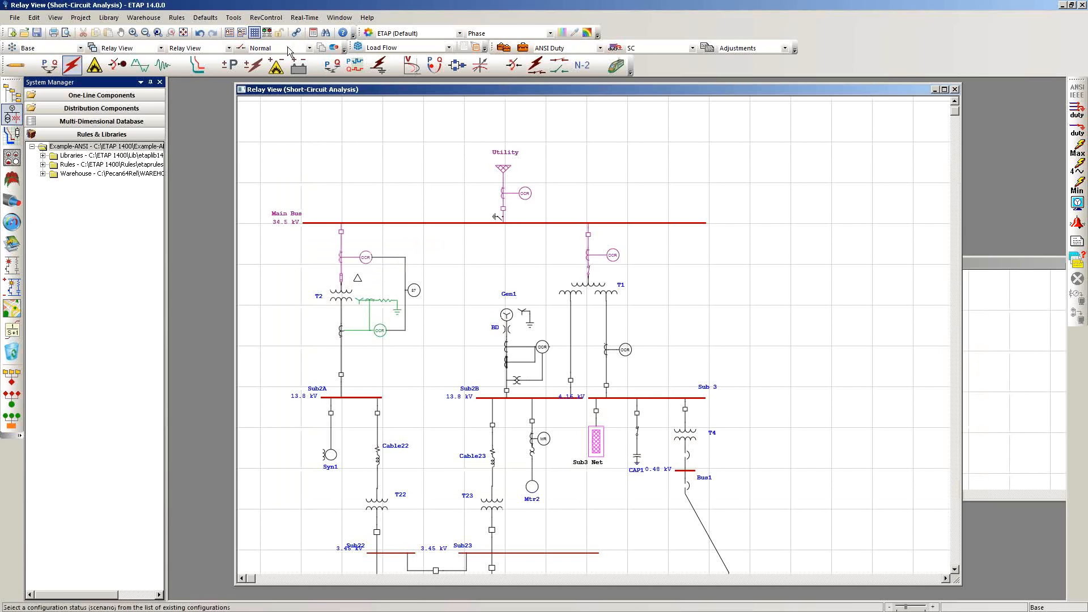
Create a configuration named "Island Mode" as a copy of Normal in the Configuration Manager.
{"action": "left_click", "coordinate": [240, 47]}
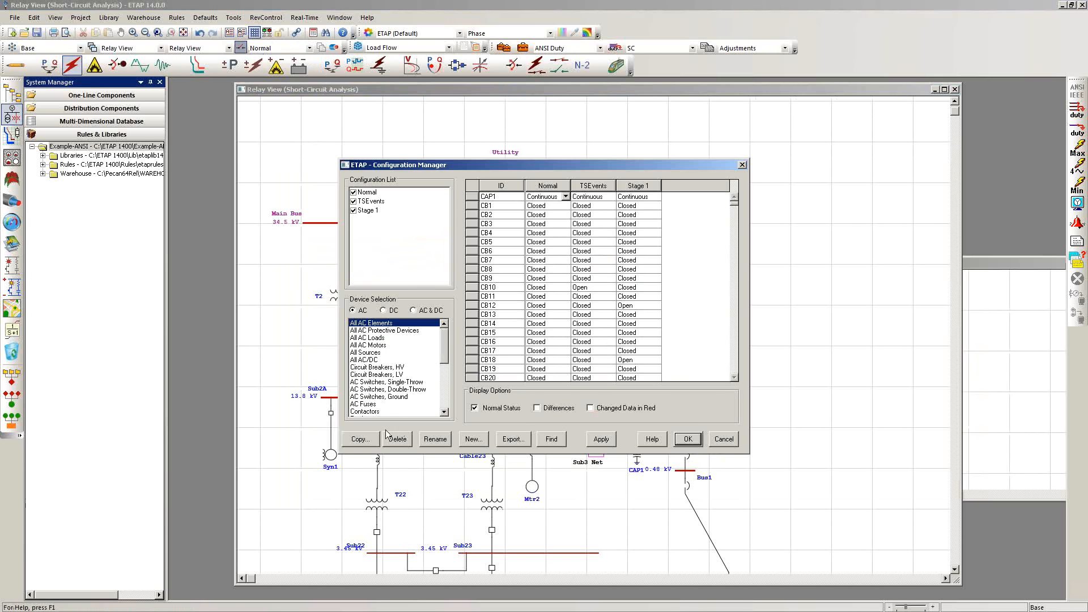
{"action": "left_click", "coordinate": [358, 439]}
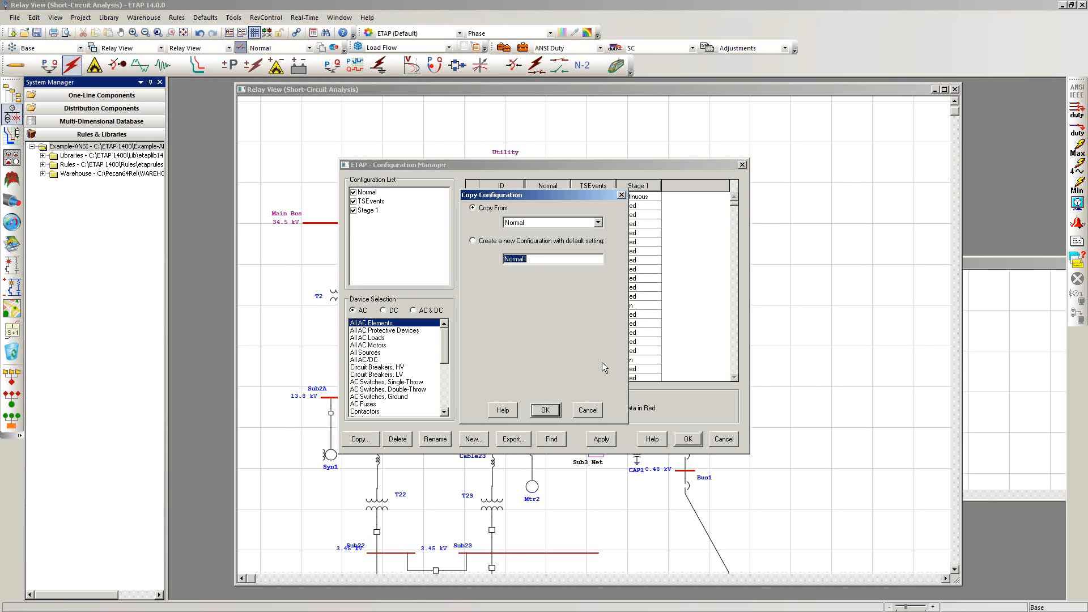
{"action": "type", "text": "Island Mode"}
{"action": "left_click", "coordinate": [542, 412]}
{"action": "left_click", "coordinate": [687, 439]}
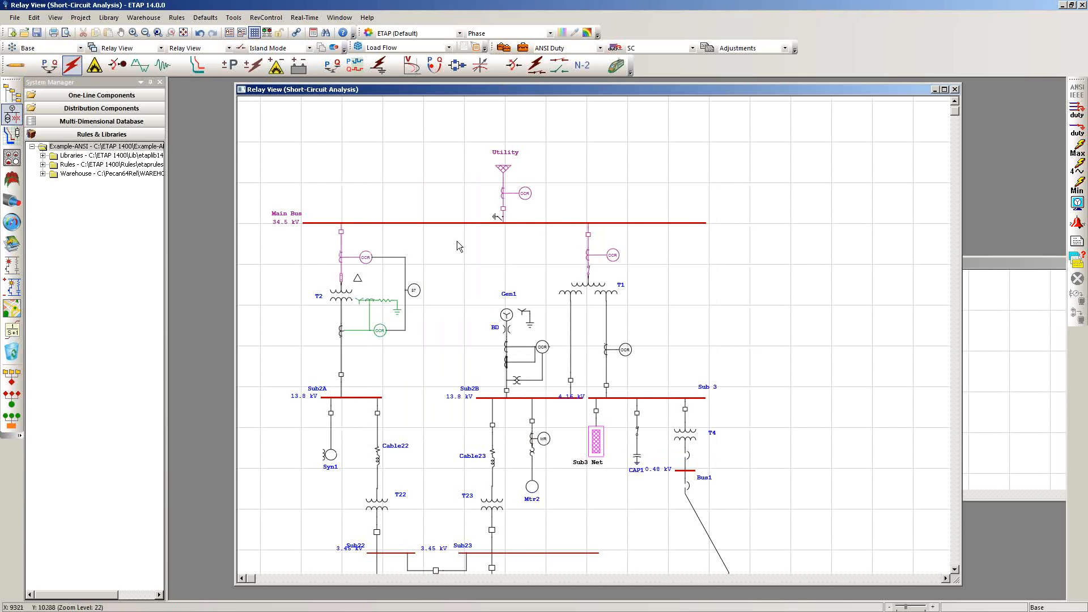
Switch circuit breaker CB1 between Utility and Main Bus to the open state.
{"action": "right_click", "coordinate": [503, 214]}
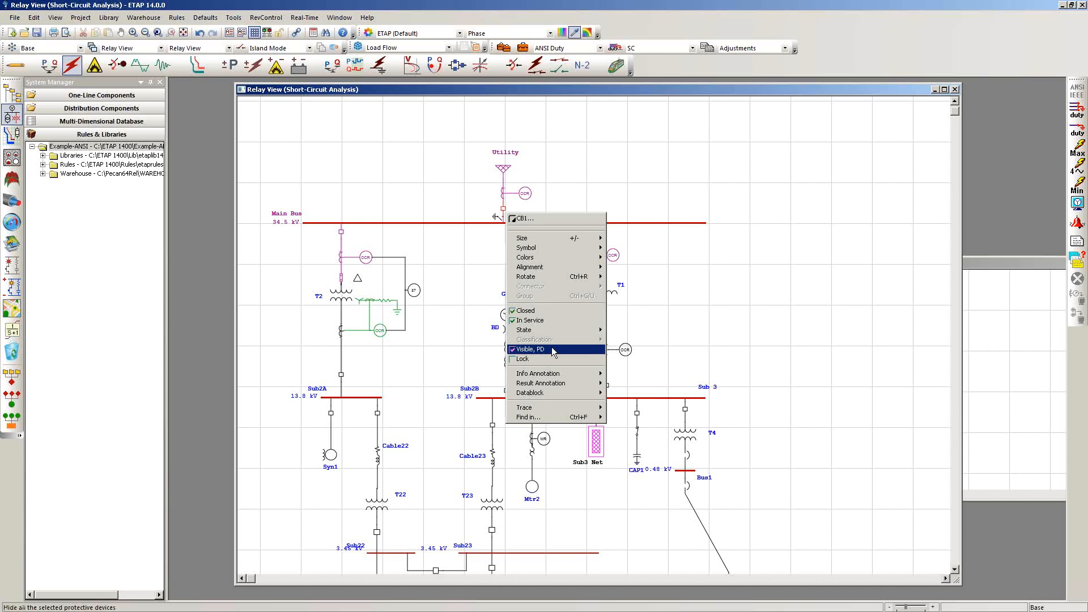
{"action": "left_click", "coordinate": [500, 214]}
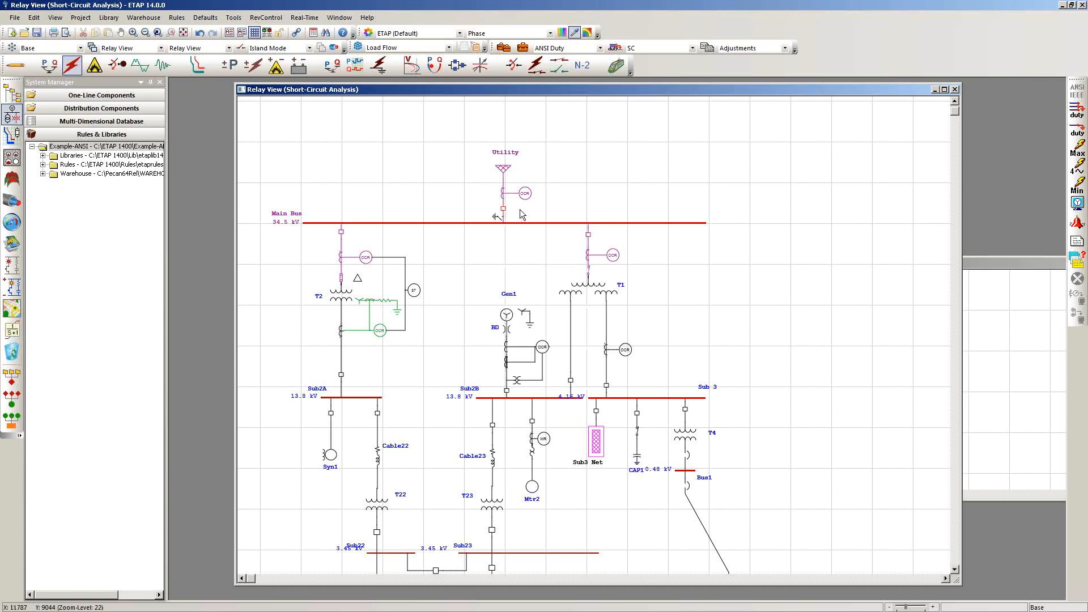
{"action": "right_click", "coordinate": [502, 209]}
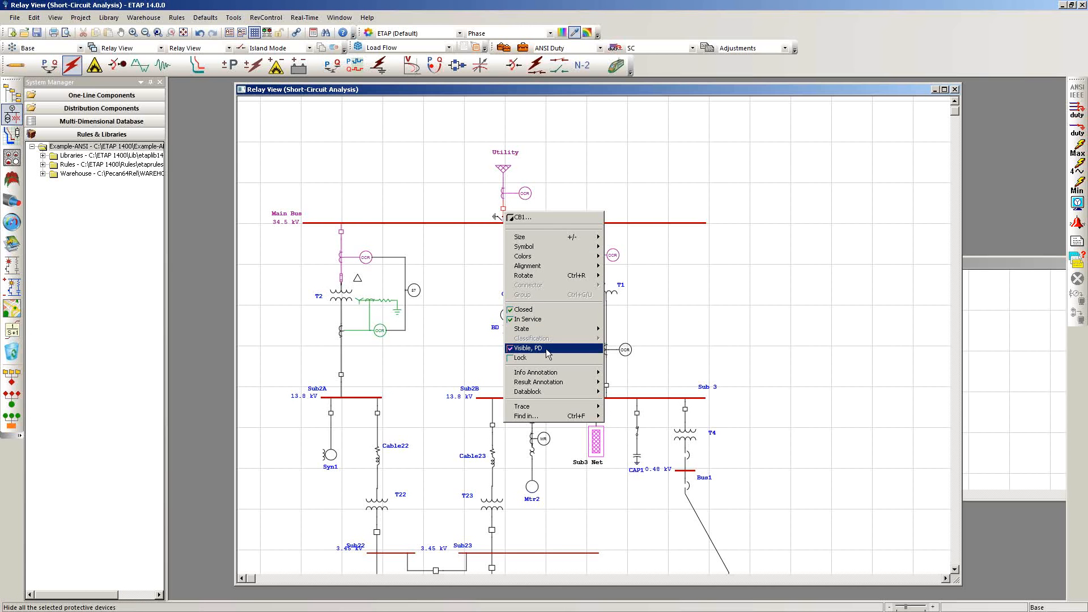
{"action": "left_click", "coordinate": [538, 310]}
Switch tie breaker CB25 between Sub22 and Sub23 to the closed state.
{"action": "scroll", "coordinate": [441, 532], "scroll_direction": "down", "scroll_amount": 3}
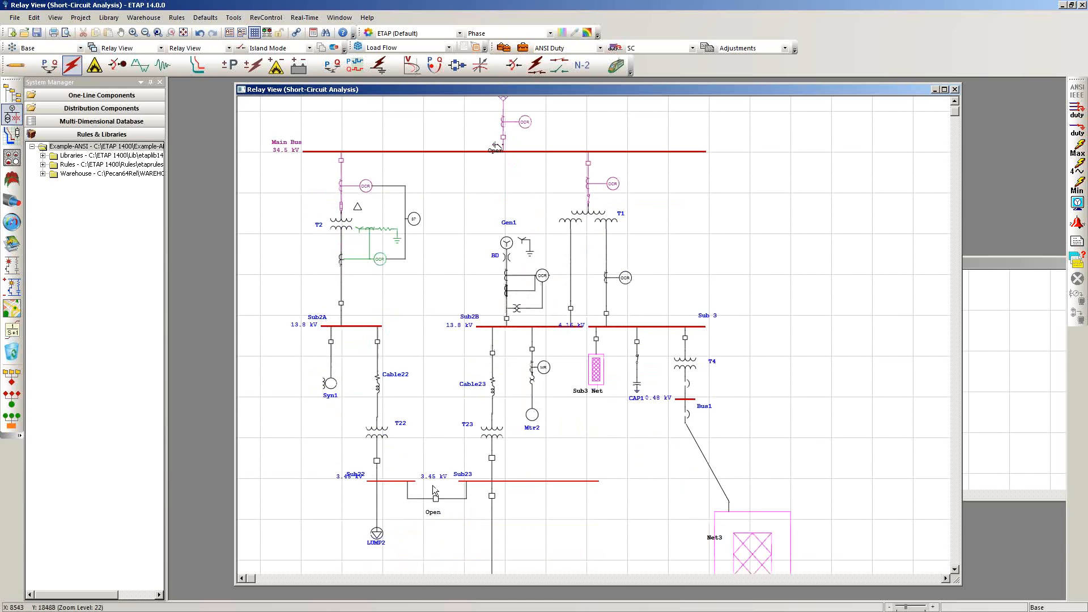
{"action": "right_click", "coordinate": [438, 499]}
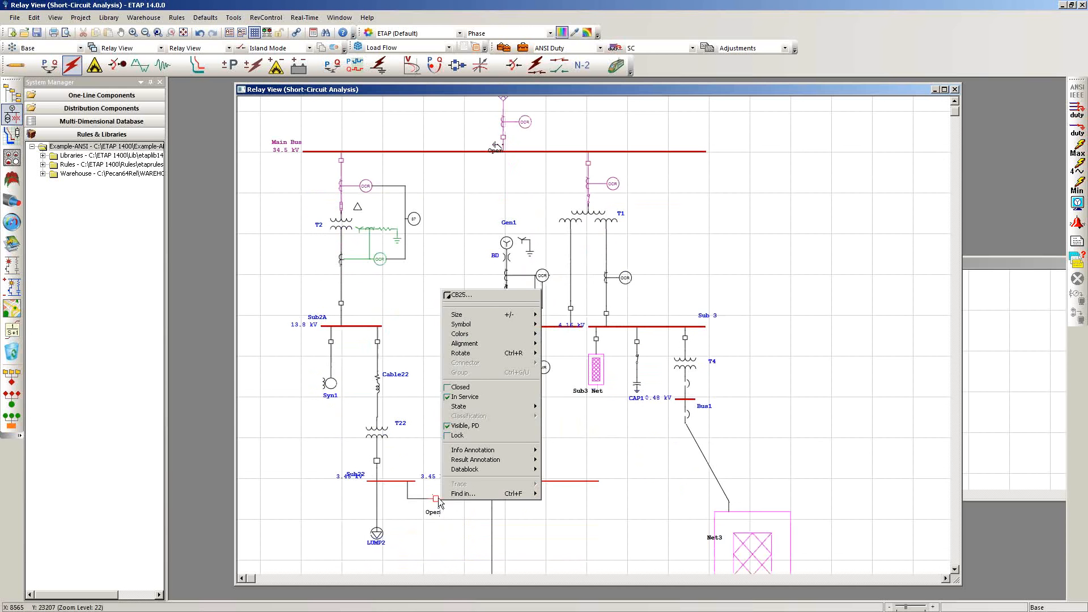
{"action": "left_click", "coordinate": [491, 391]}
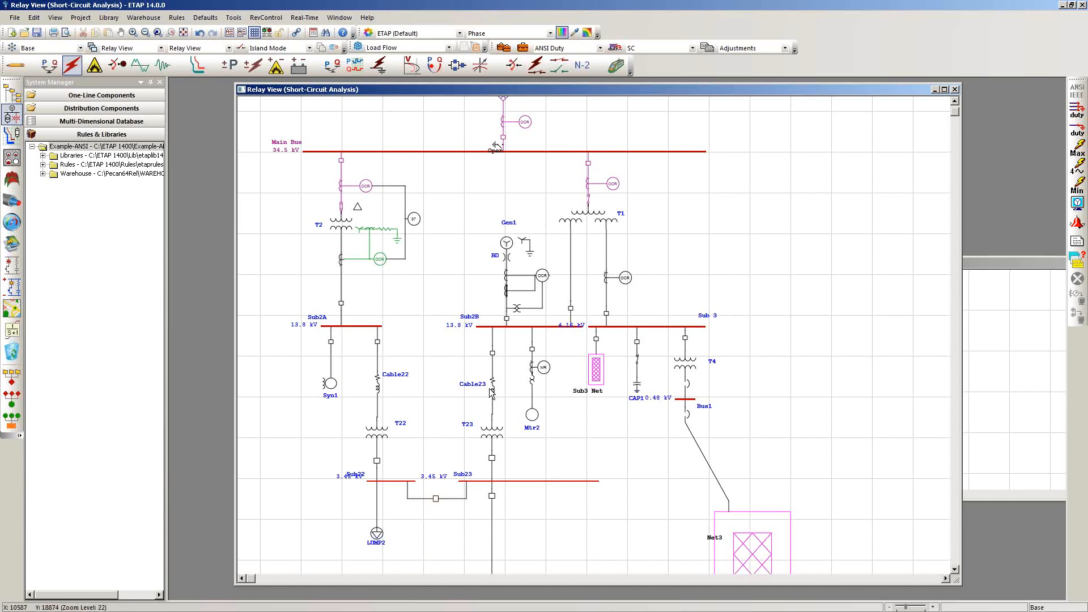
Switch breakers CB2 and CB11, on either side of transformer T2, to the open state.
{"action": "right_click", "coordinate": [342, 164]}
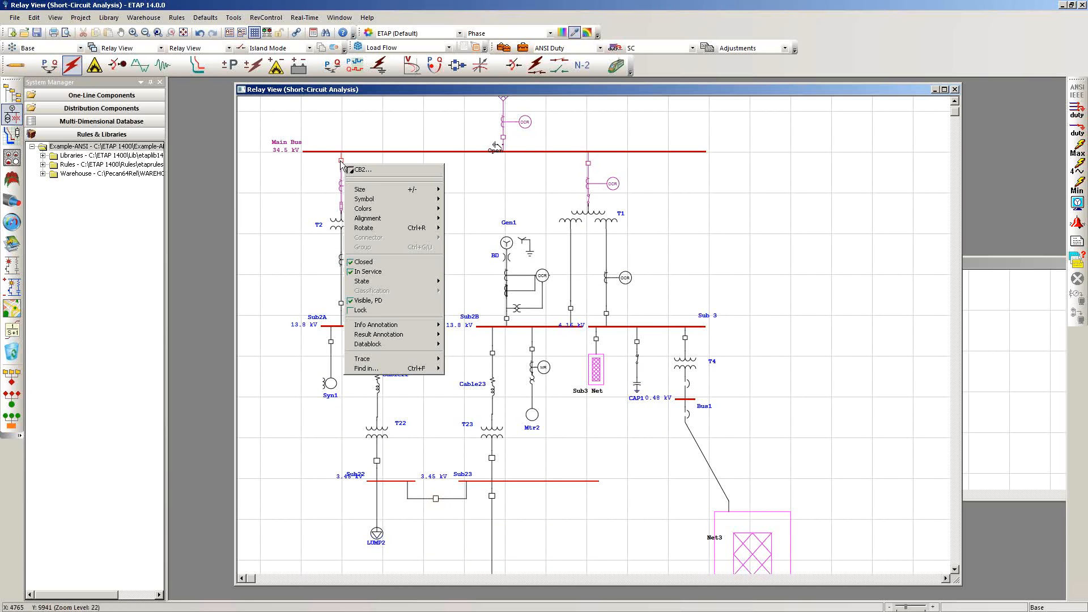
{"action": "left_click", "coordinate": [378, 262]}
{"action": "right_click", "coordinate": [345, 302]}
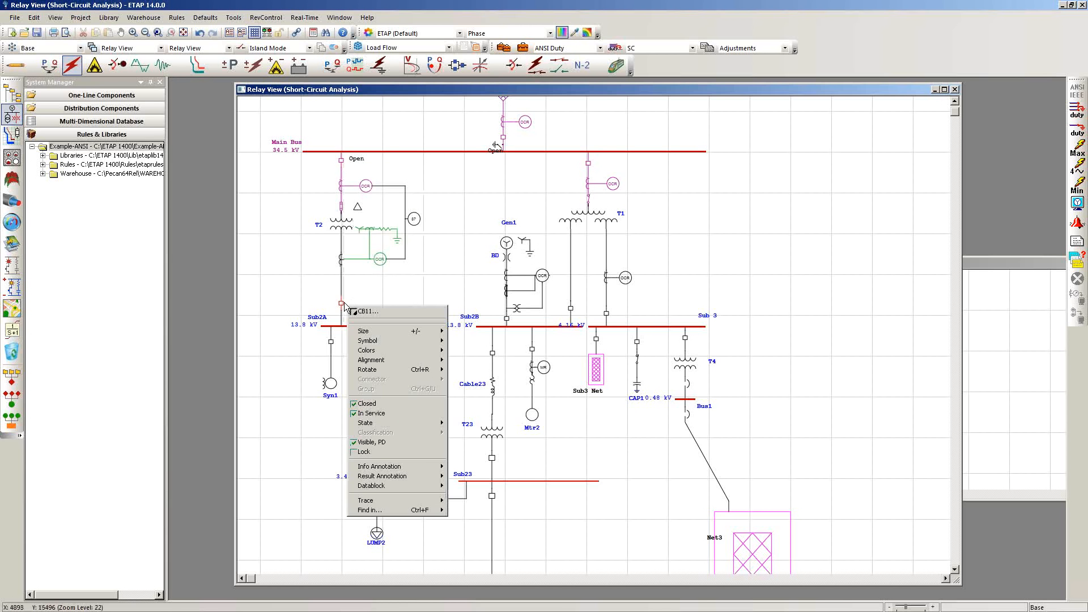
{"action": "mouse_move", "coordinate": [390, 331]}
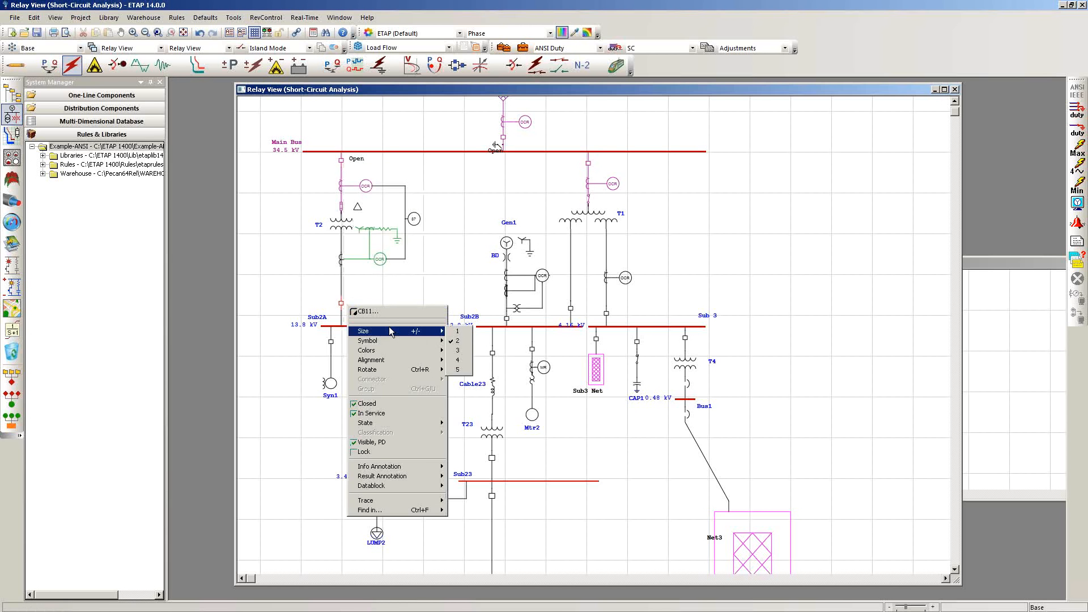
{"action": "left_click", "coordinate": [391, 403]}
Set the output report to Prompt and run the ANSI device duty calculation with the output file name Island_Mode.
{"action": "left_click", "coordinate": [688, 46]}
{"action": "left_click", "coordinate": [645, 104]}
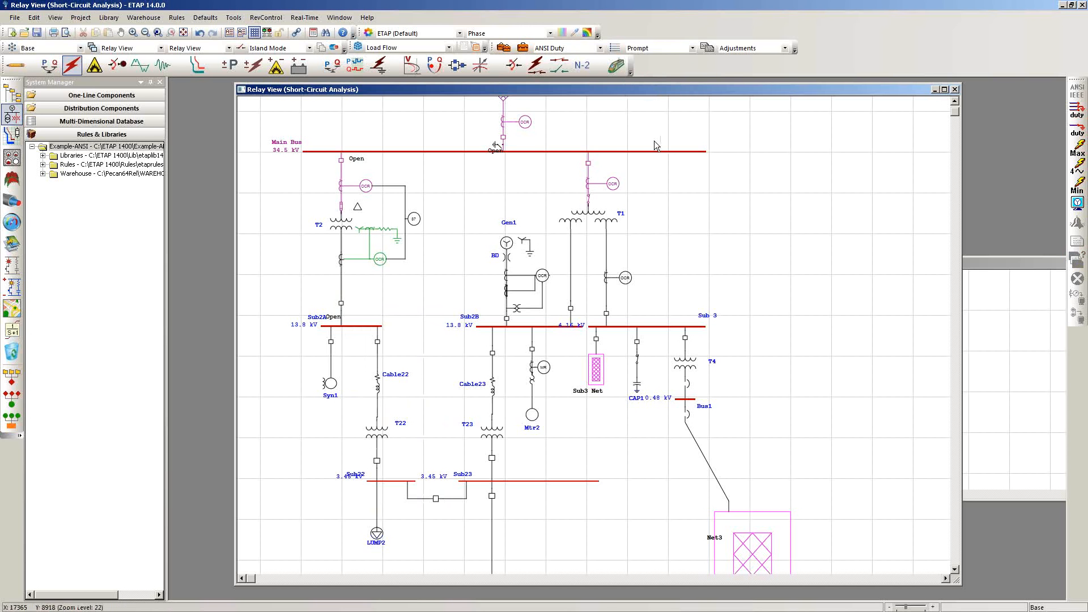
{"action": "left_click", "coordinate": [1076, 110]}
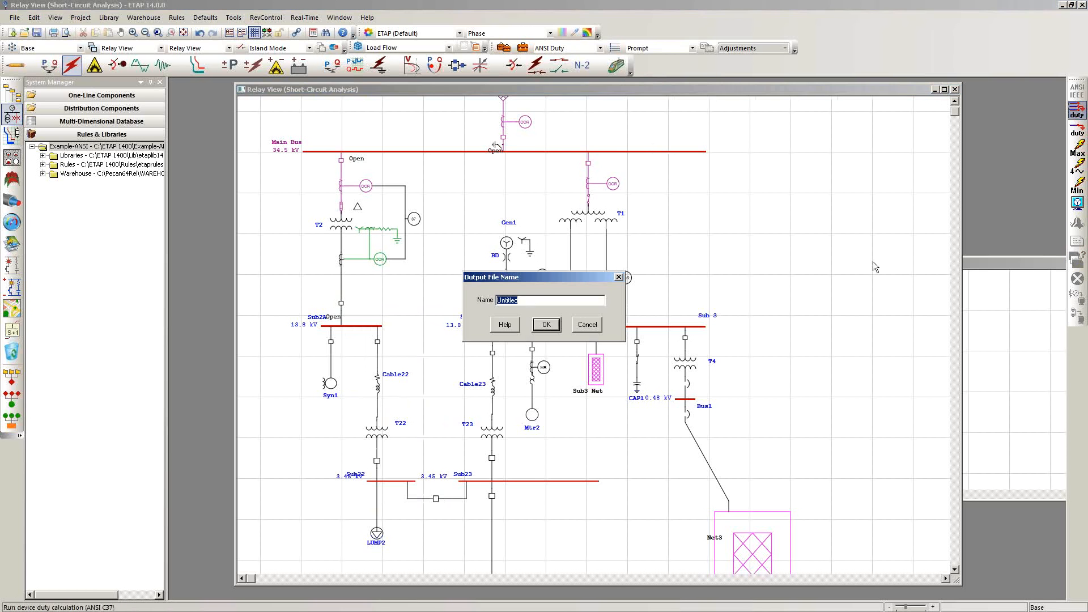
{"action": "type", "text": "Island_Mode"}
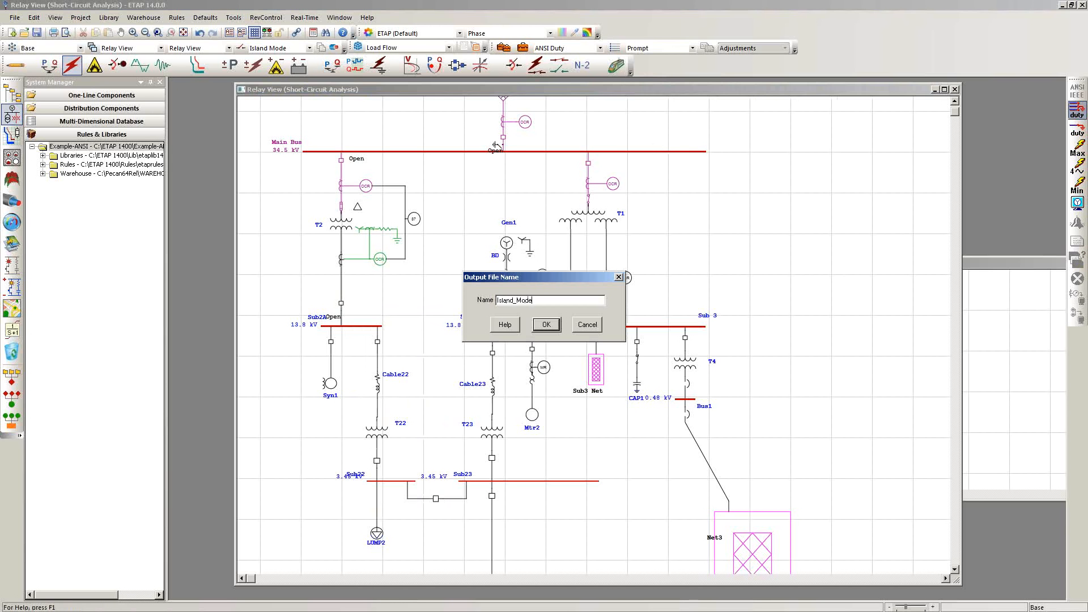
{"action": "left_click", "coordinate": [546, 324]}
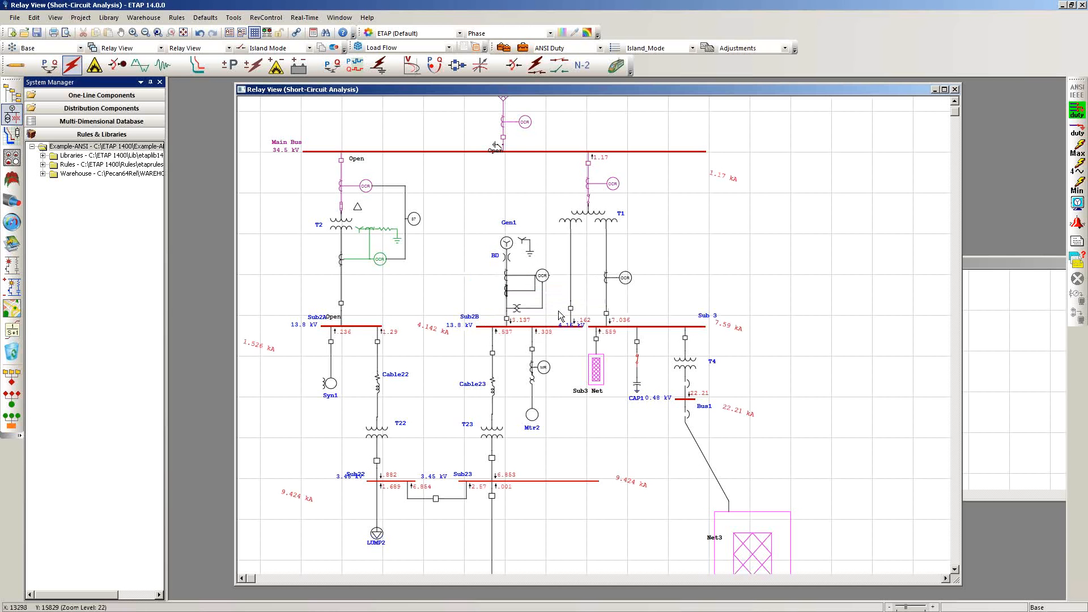
Switch breaker CB10 between Main Bus and transformer T1 to the open state.
{"action": "left_click", "coordinate": [589, 166]}
{"action": "right_click", "coordinate": [589, 168]}
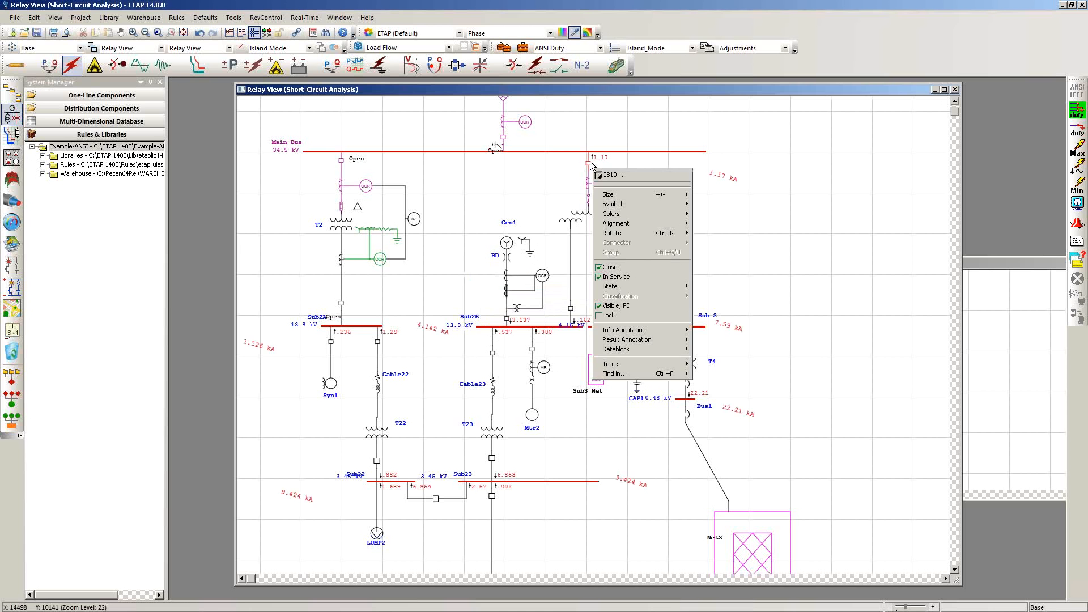
{"action": "left_click", "coordinate": [610, 267]}
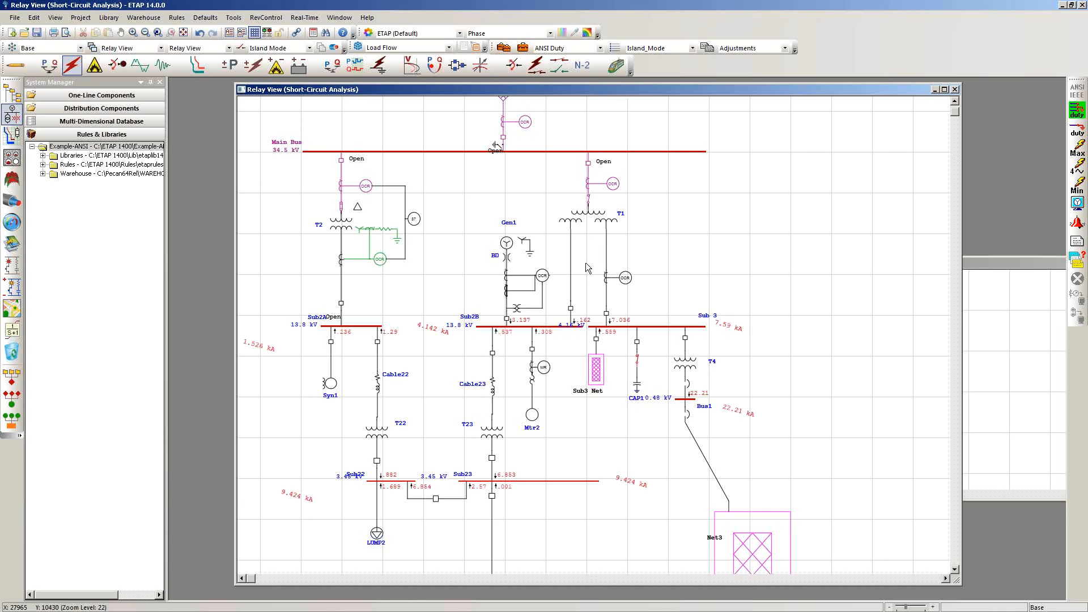
{"action": "scroll", "coordinate": [586, 266], "scroll_direction": "down", "scroll_amount": 2}
{"action": "scroll", "coordinate": [583, 271], "scroll_direction": "up", "scroll_amount": 2}
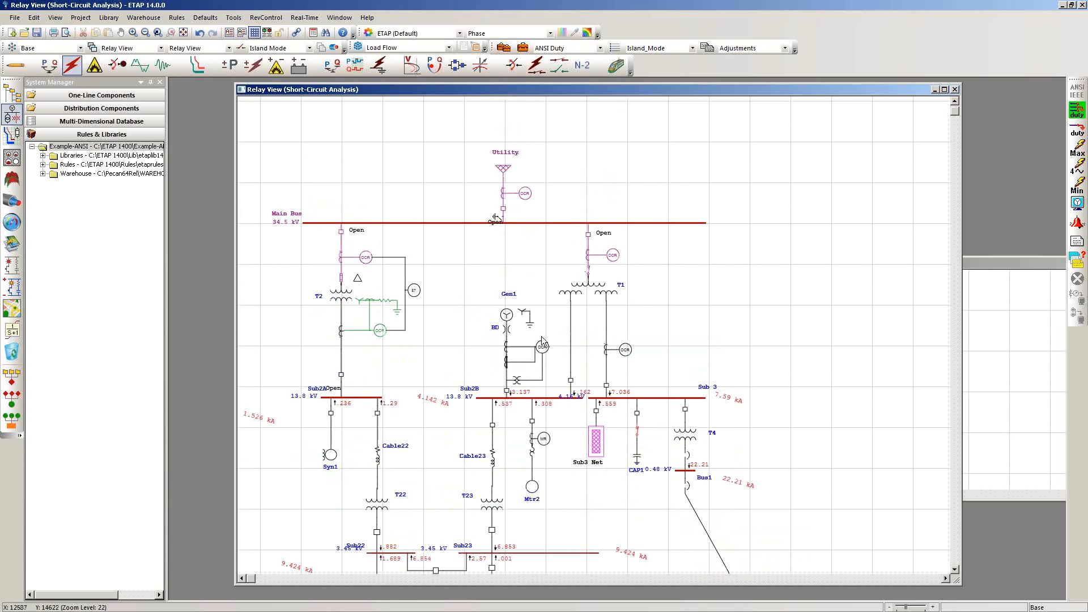
Open the Short Circuit Duty Analyzer and enlarge it so that the complete Island_Mode and SC bus comparison fits.
{"action": "left_click", "coordinate": [1075, 262]}
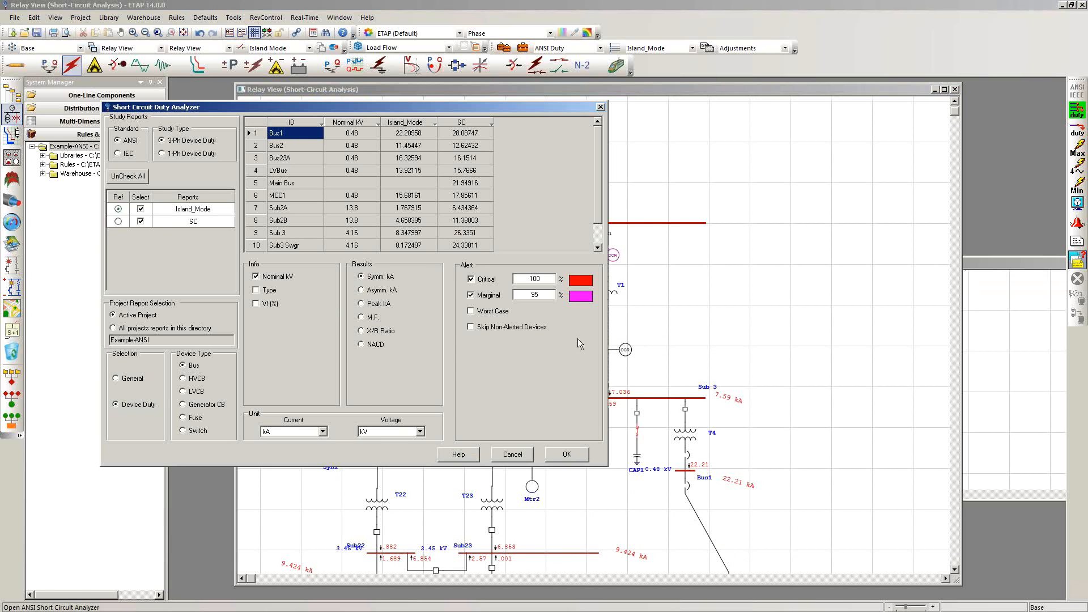
{"action": "left_click_drag", "start_coordinate": [607, 334], "coordinate": [809, 350]}
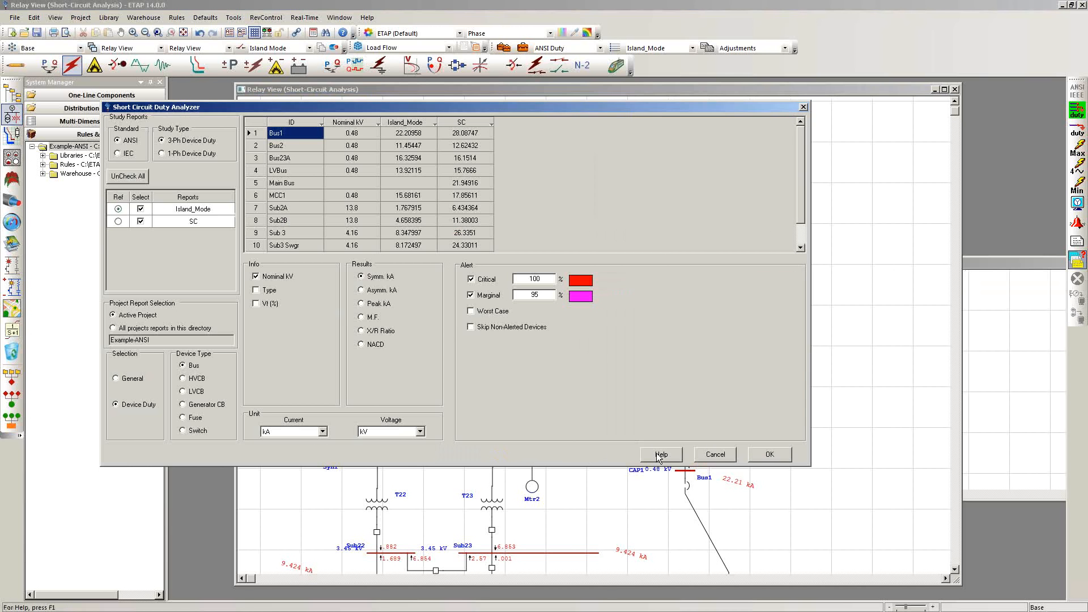
{"action": "left_click_drag", "start_coordinate": [593, 467], "coordinate": [589, 534]}
{"action": "left_click_drag", "start_coordinate": [483, 107], "coordinate": [670, 153]}
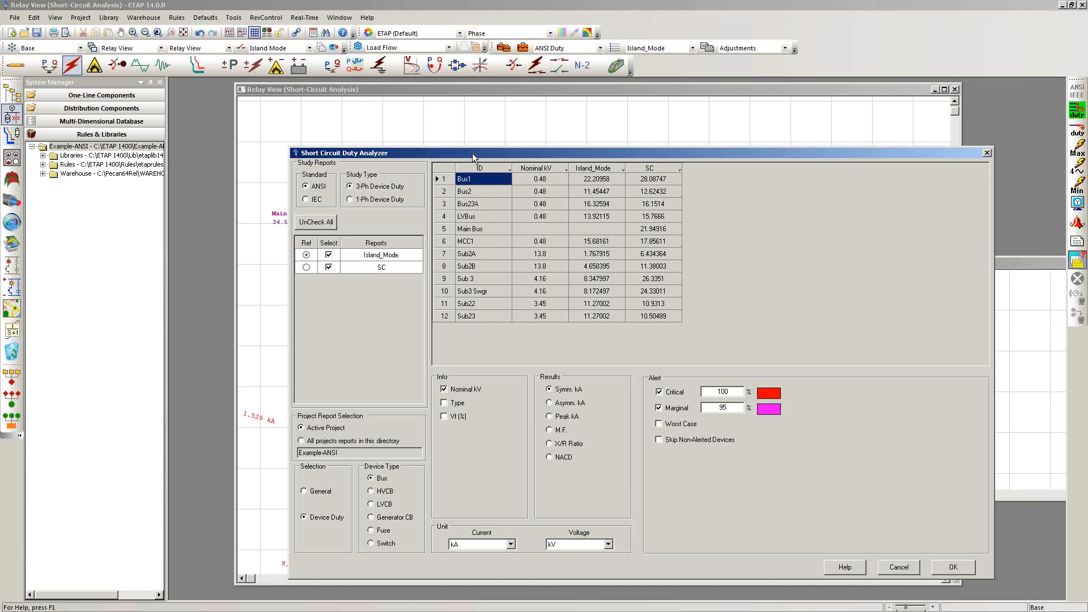
{"action": "left_click_drag", "start_coordinate": [472, 153], "coordinate": [475, 129]}
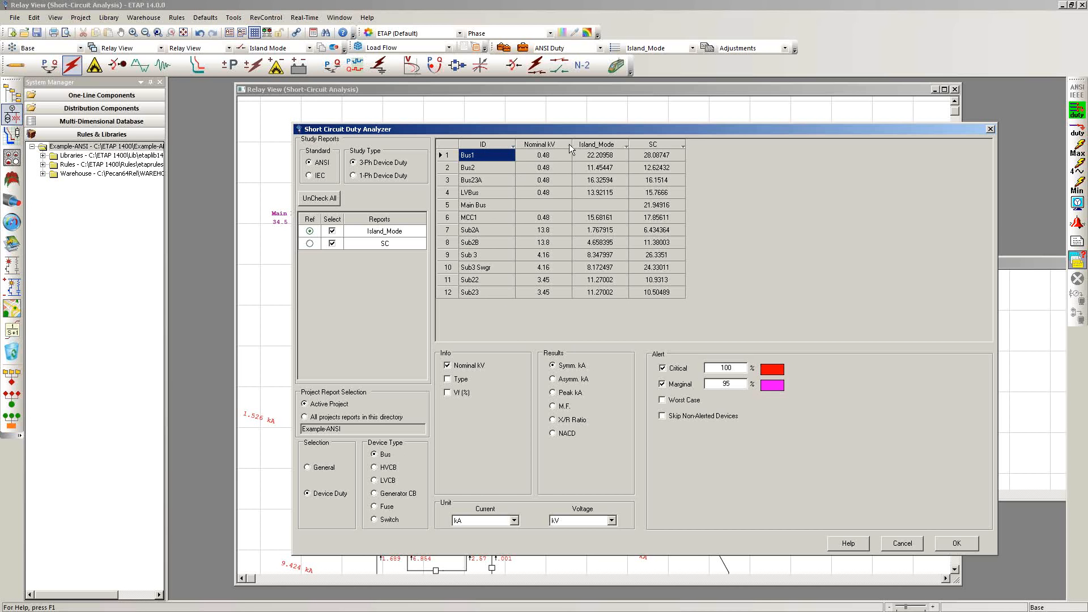
Make SC the reference report and sort the compared buses by nominal kV, first ascending and finally descending.
{"action": "left_click", "coordinate": [308, 244]}
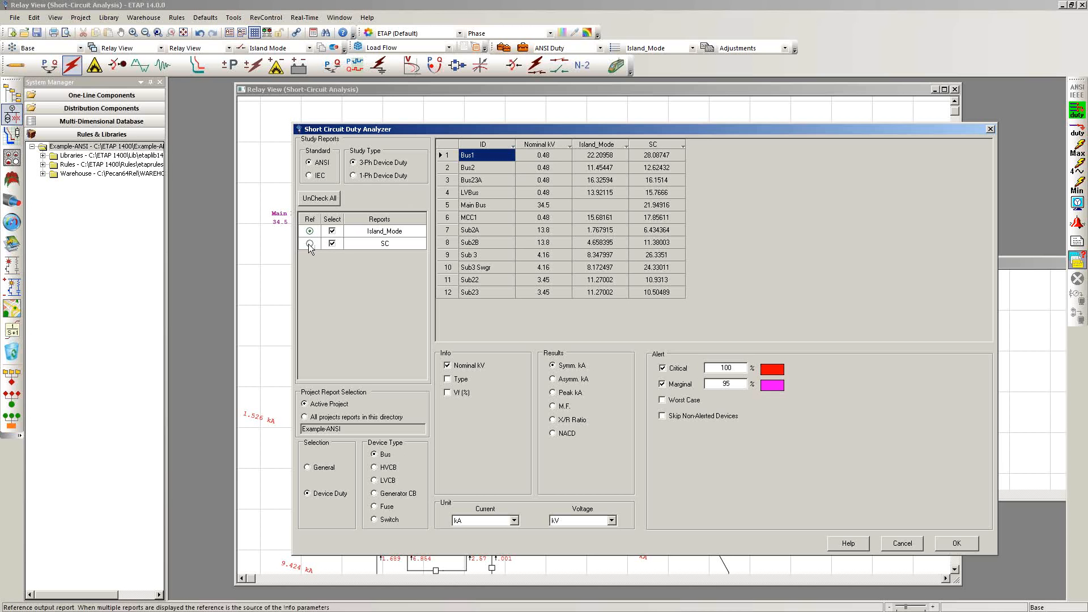
{"action": "left_click", "coordinate": [567, 145]}
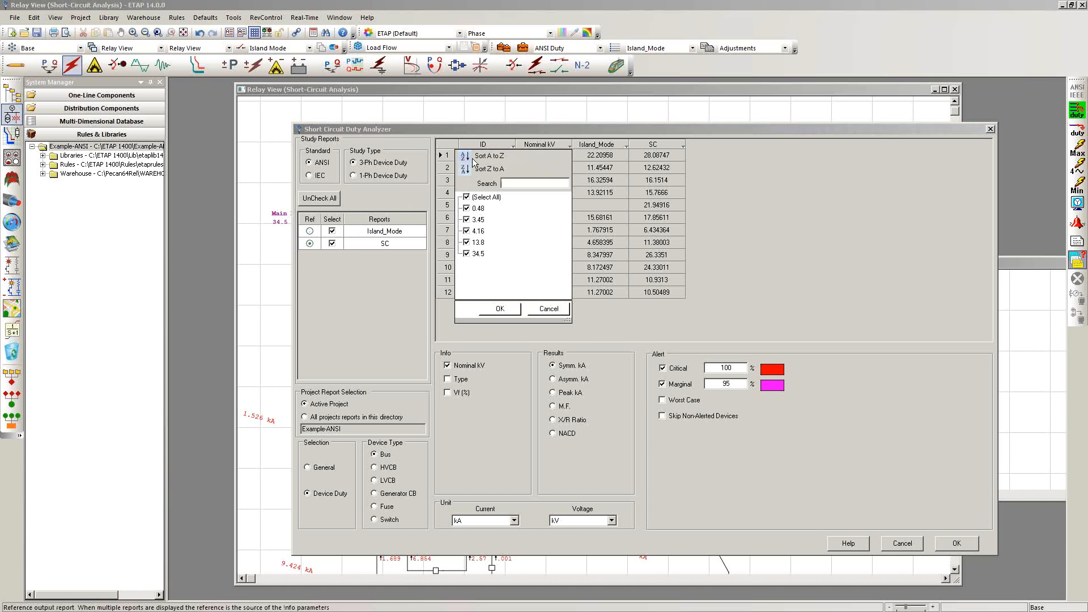
{"action": "left_click", "coordinate": [475, 156]}
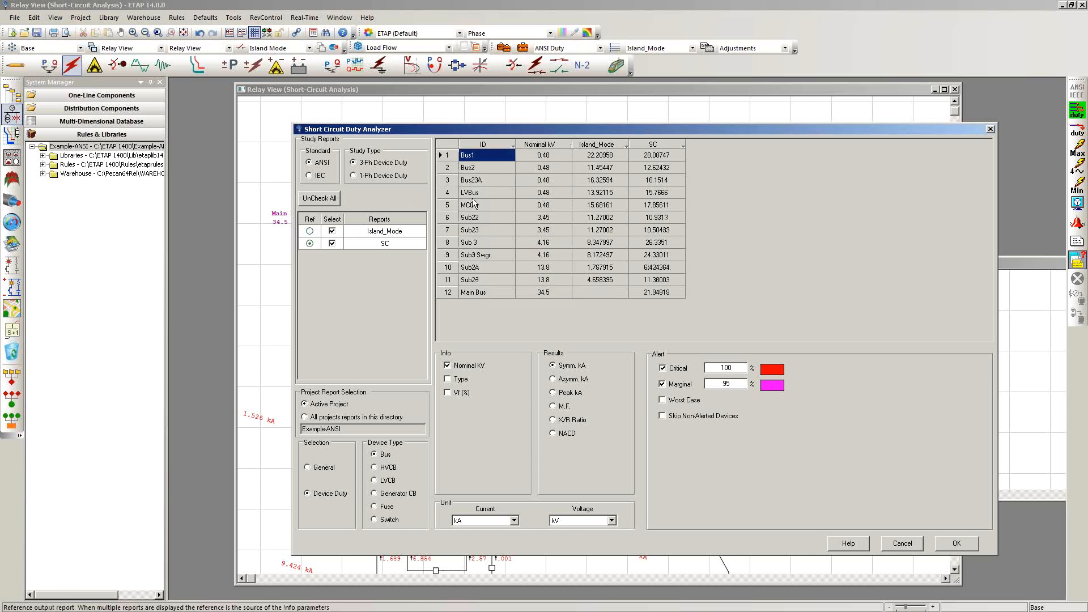
{"action": "left_click", "coordinate": [567, 146]}
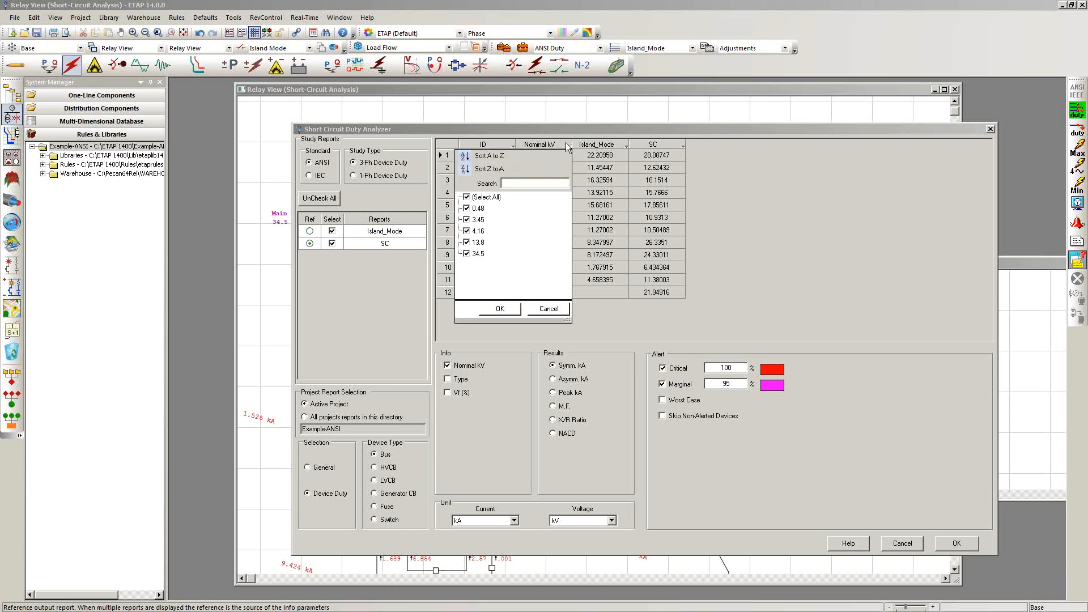
{"action": "left_click", "coordinate": [476, 169]}
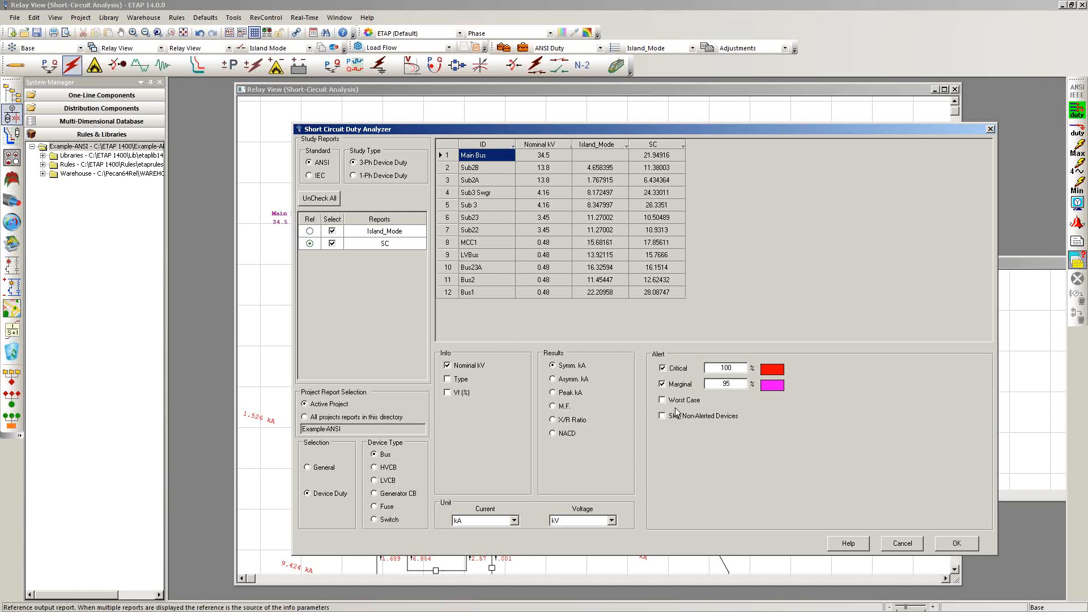
Show the Worst Case duty results across both reports and close the analyzer.
{"action": "left_click", "coordinate": [661, 400]}
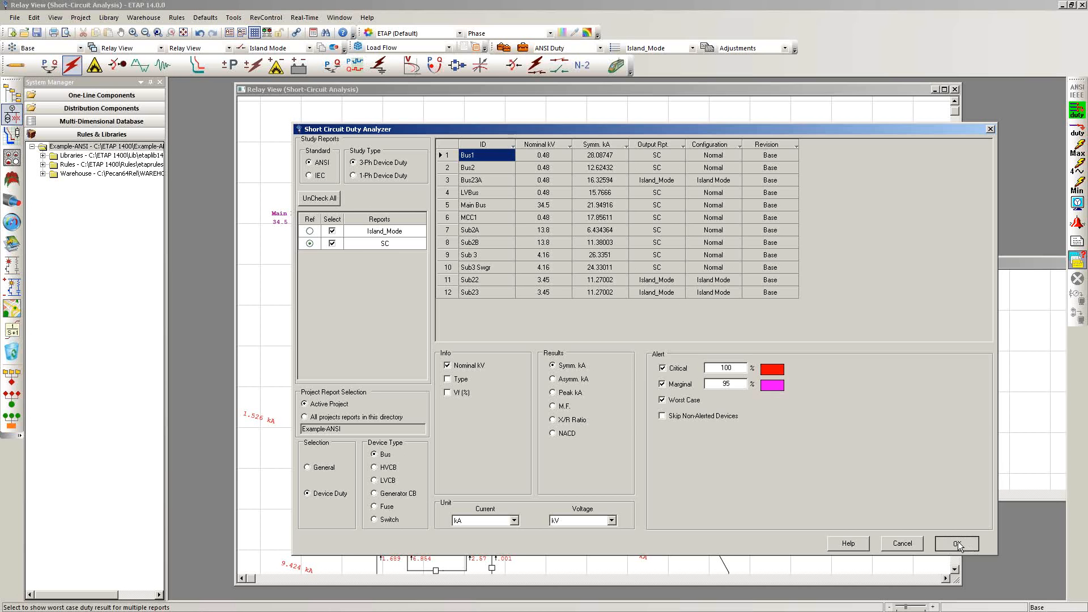
{"action": "left_click", "coordinate": [958, 543]}
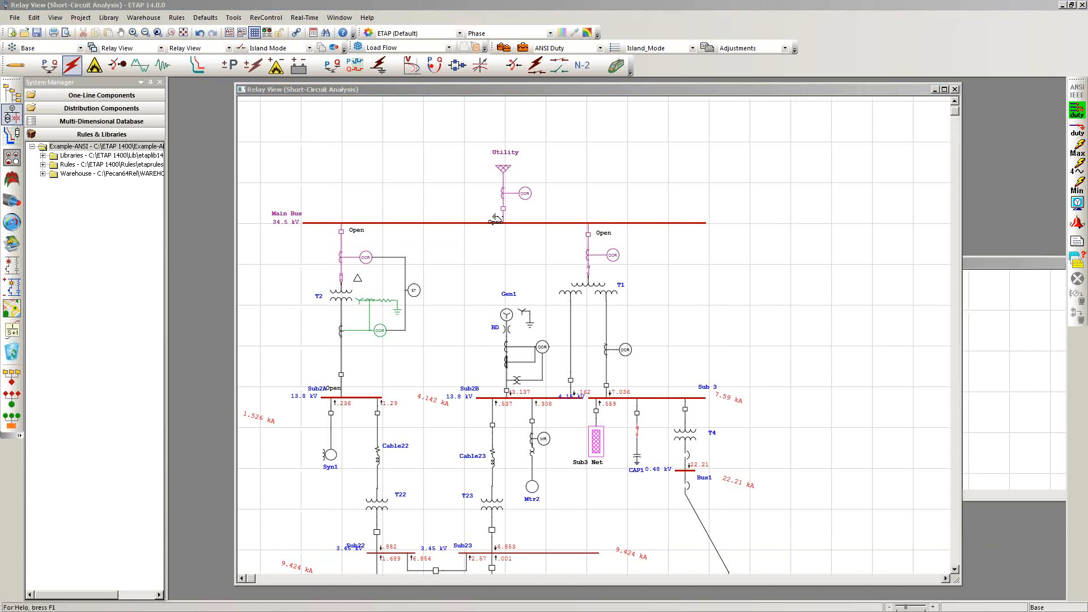
Open the rating library for the fuse between Main Bus and T2 and filter the manufacturers by "bu" to Bussmann.
{"action": "left_click_drag", "start_coordinate": [797, 437], "coordinate": [824, 324]}
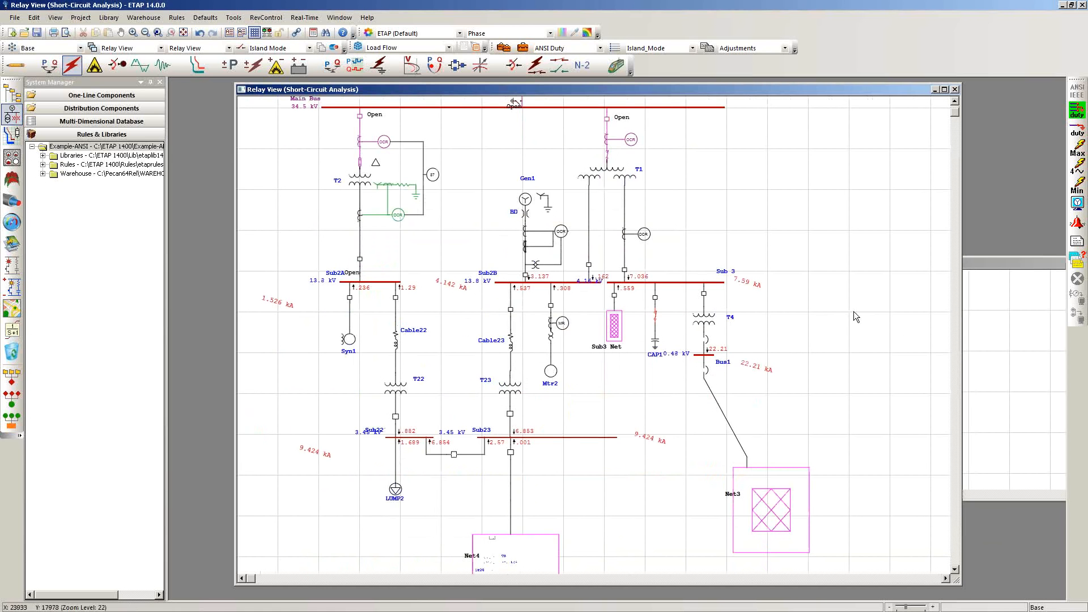
{"action": "double_click", "coordinate": [361, 165]}
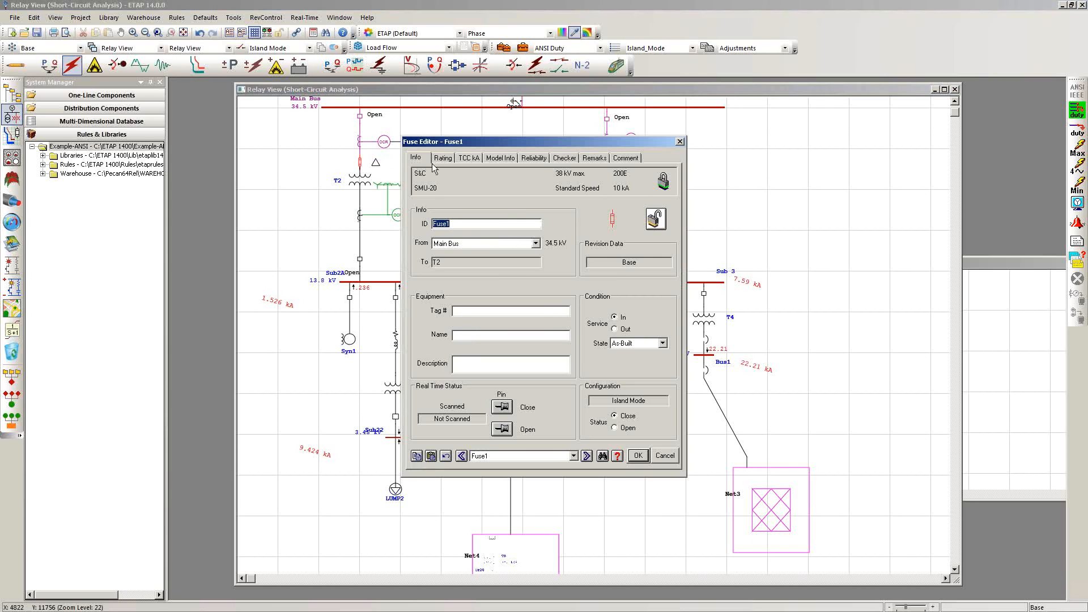
{"action": "left_click", "coordinate": [441, 158]}
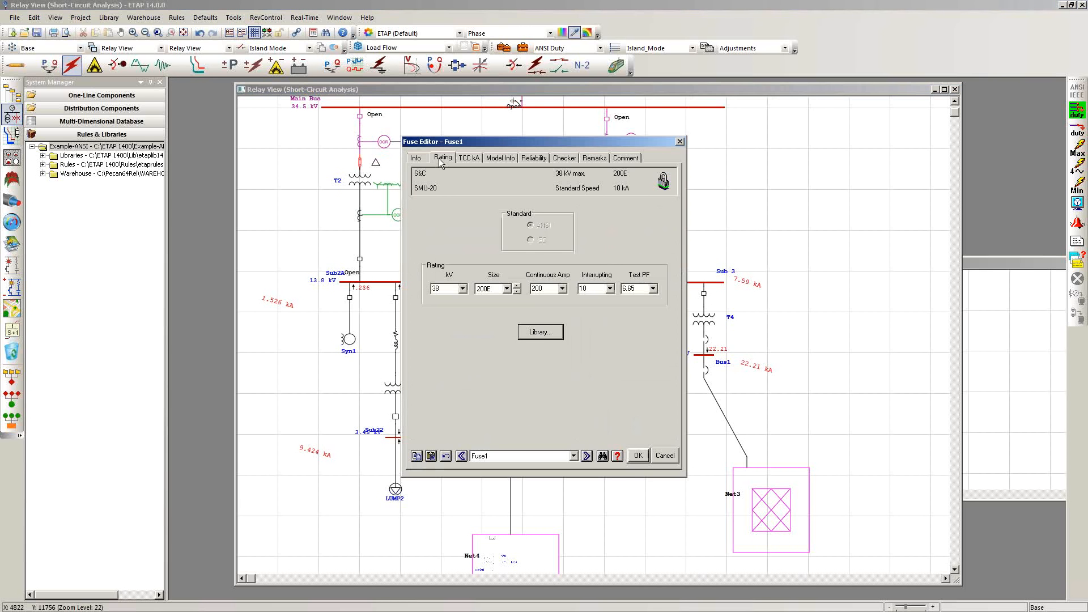
{"action": "left_click", "coordinate": [521, 333]}
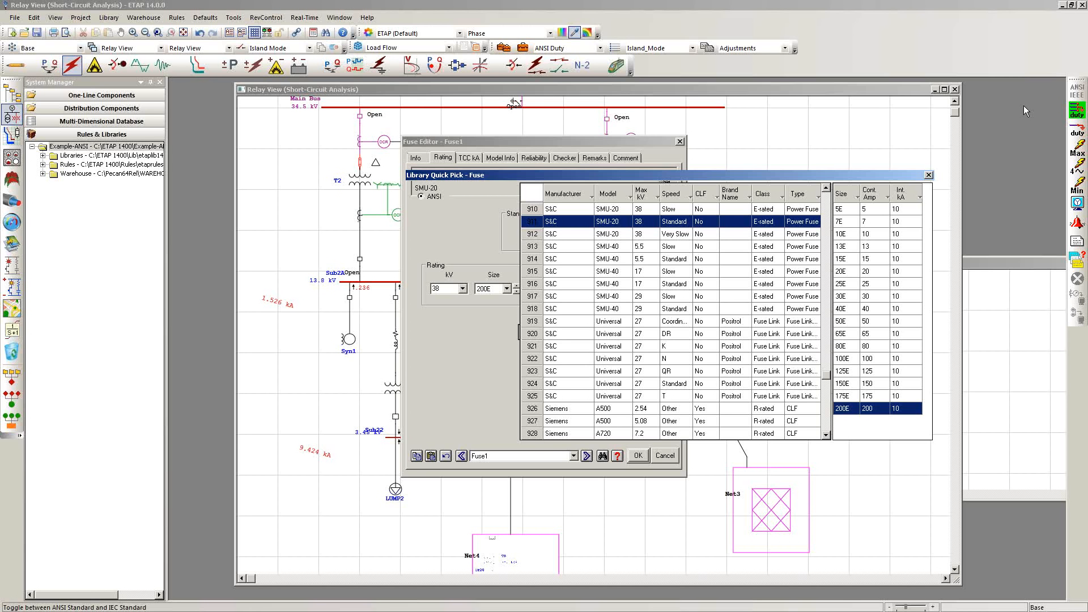
{"action": "left_click", "coordinate": [589, 196]}
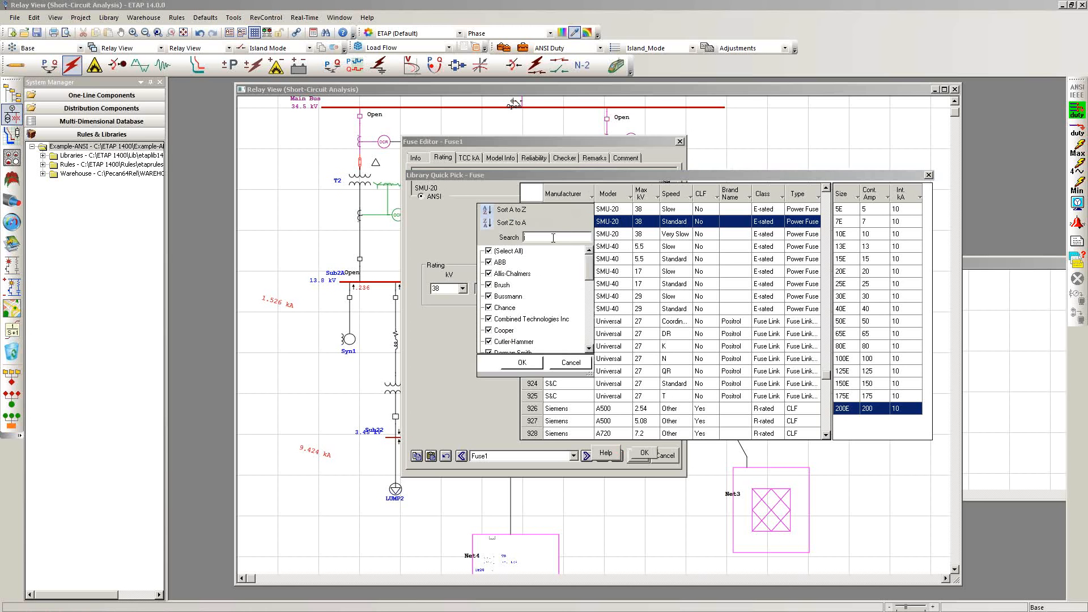
{"action": "type", "text": "bu"}
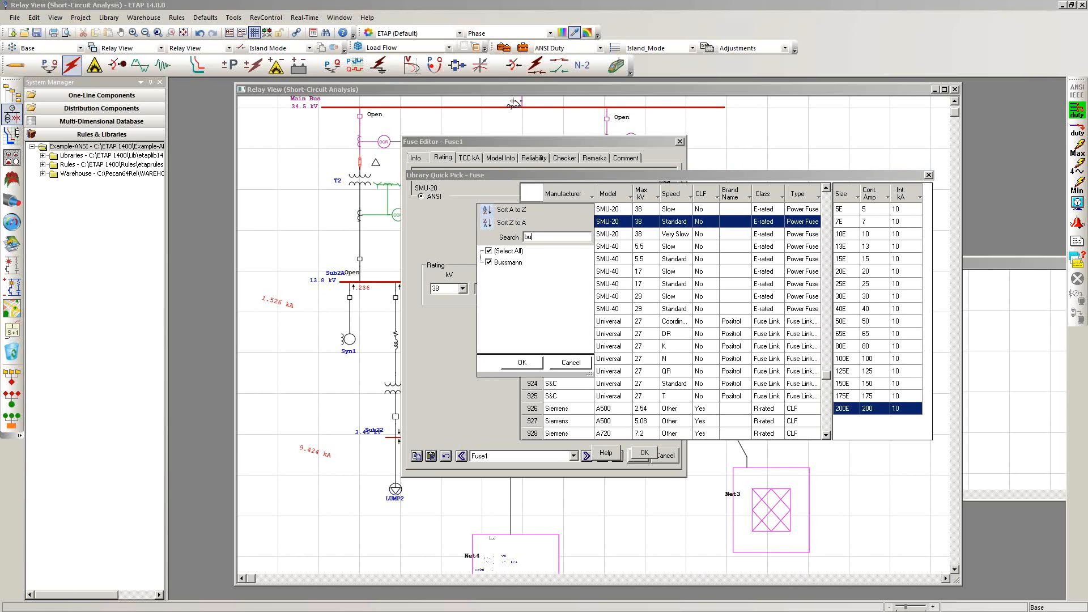
{"action": "double_click", "coordinate": [554, 239]}
{"action": "left_click", "coordinate": [521, 362]}
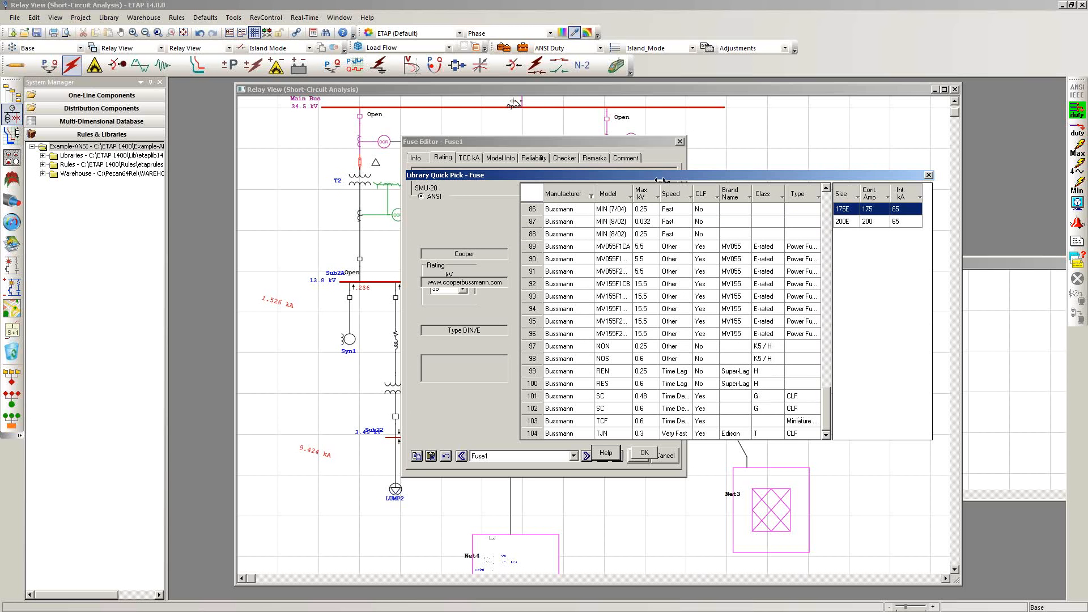
Filter the Bussmann fuses to a maximum voltage of 15.5 kV.
{"action": "left_click", "coordinate": [657, 196]}
{"action": "left_click", "coordinate": [604, 237]}
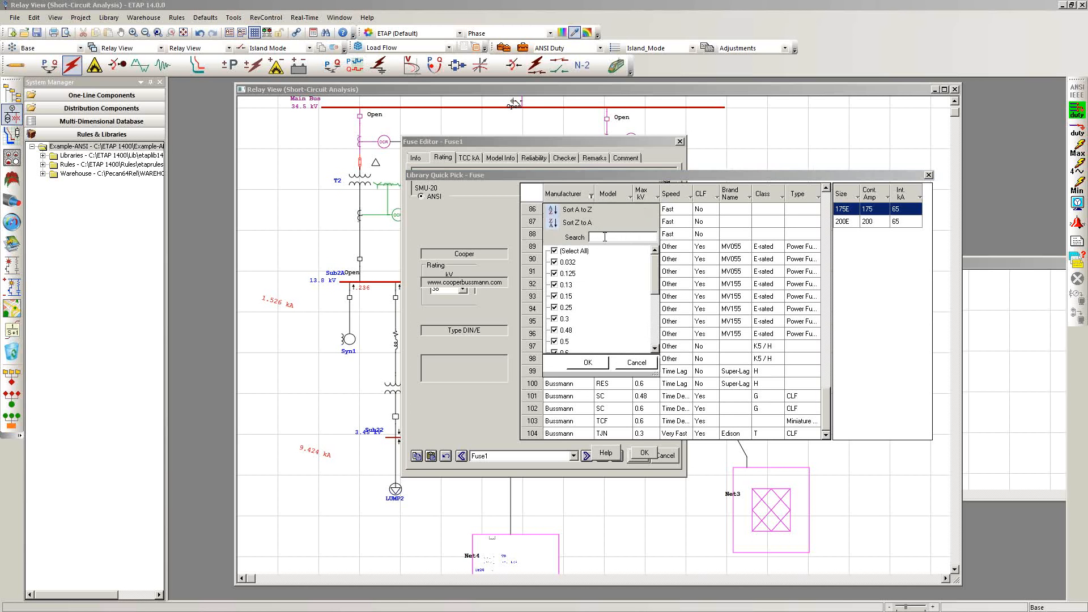
{"action": "scroll", "coordinate": [657, 272], "scroll_direction": "down", "scroll_amount": 5}
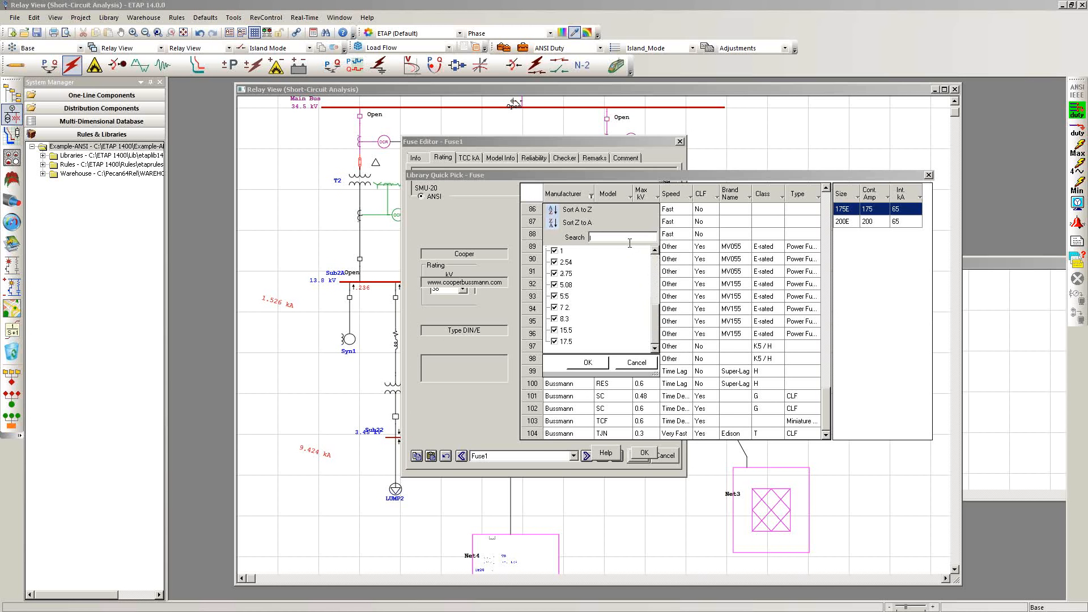
{"action": "type", "text": "1"}
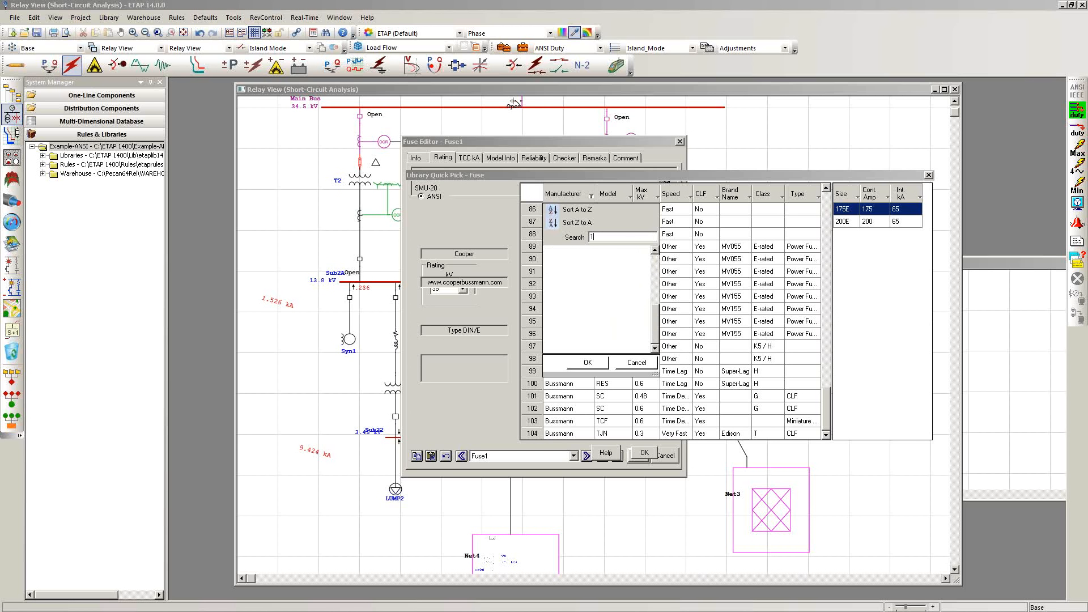
{"action": "type", "text": "5."}
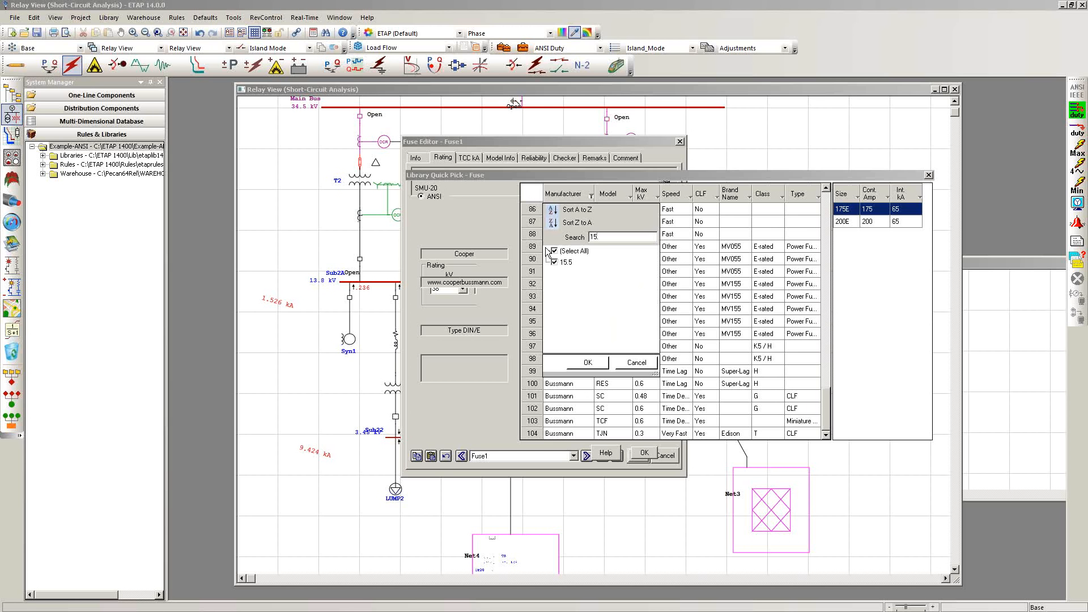
{"action": "left_click", "coordinate": [590, 360]}
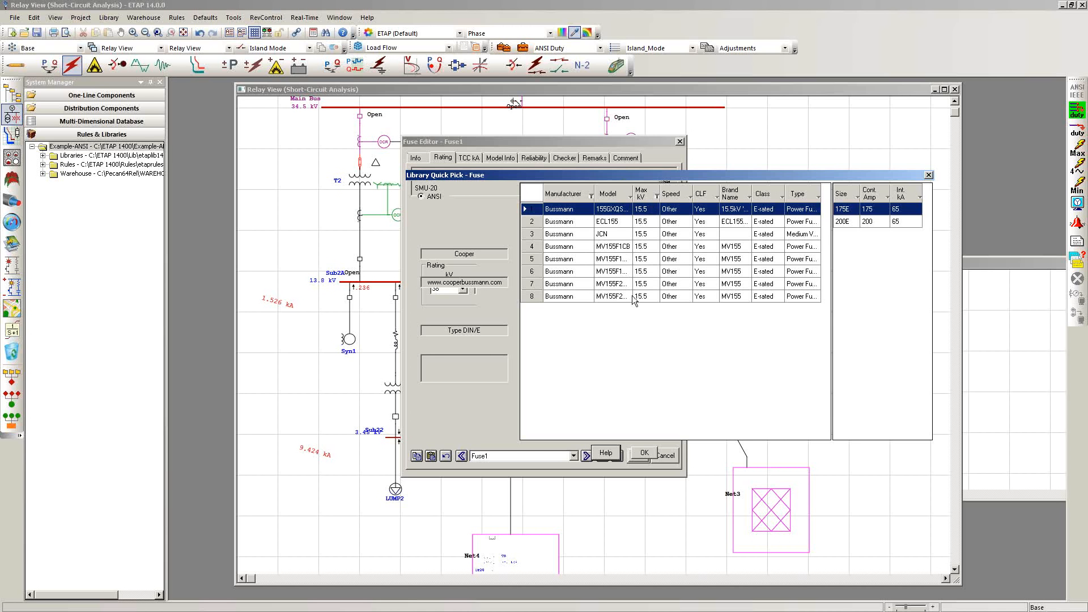
Browse the filtered models, choose Bussmann MV155F2DB in size 175E and apply it to Fuse1.
{"action": "left_click", "coordinate": [614, 223]}
{"action": "left_click", "coordinate": [611, 233]}
{"action": "left_click", "coordinate": [611, 246]}
{"action": "left_click", "coordinate": [611, 258]}
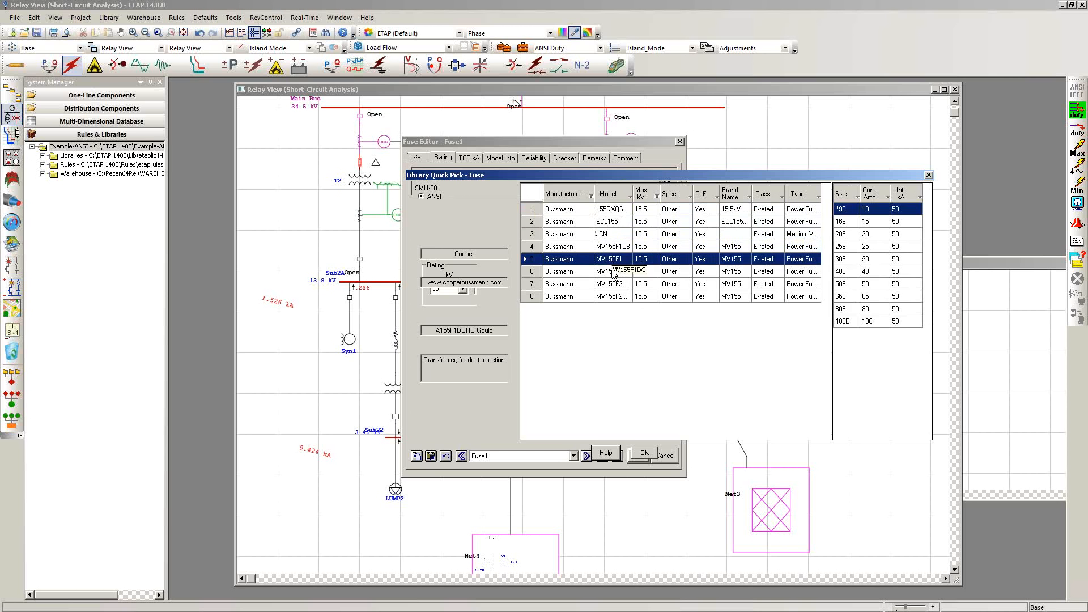
{"action": "left_click", "coordinate": [613, 273]}
{"action": "left_click", "coordinate": [619, 285]}
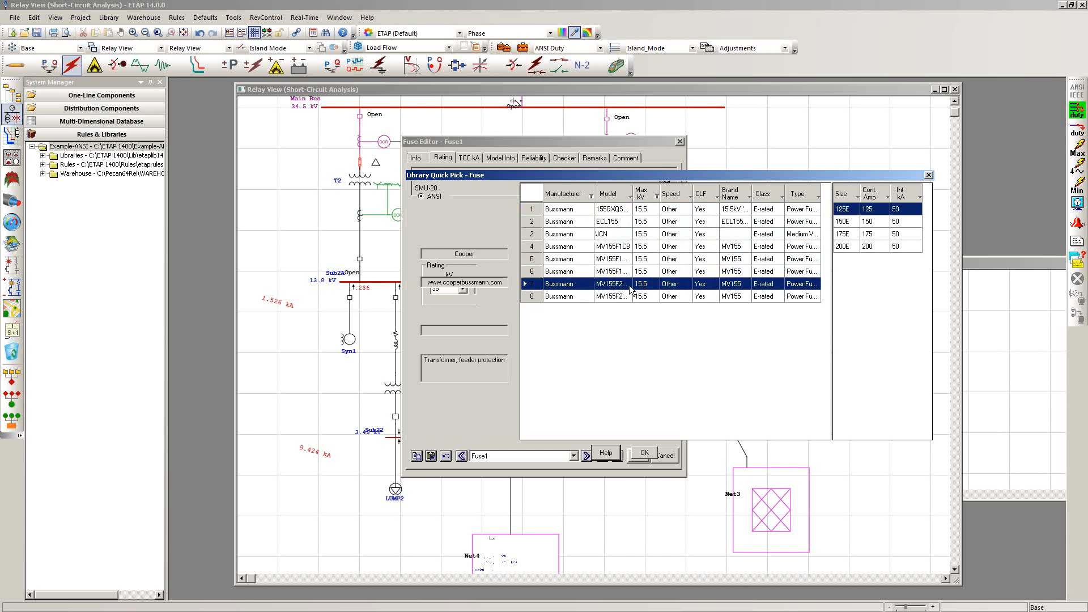
{"action": "left_click", "coordinate": [848, 221]}
{"action": "left_click", "coordinate": [845, 235]}
{"action": "left_click", "coordinate": [844, 244]}
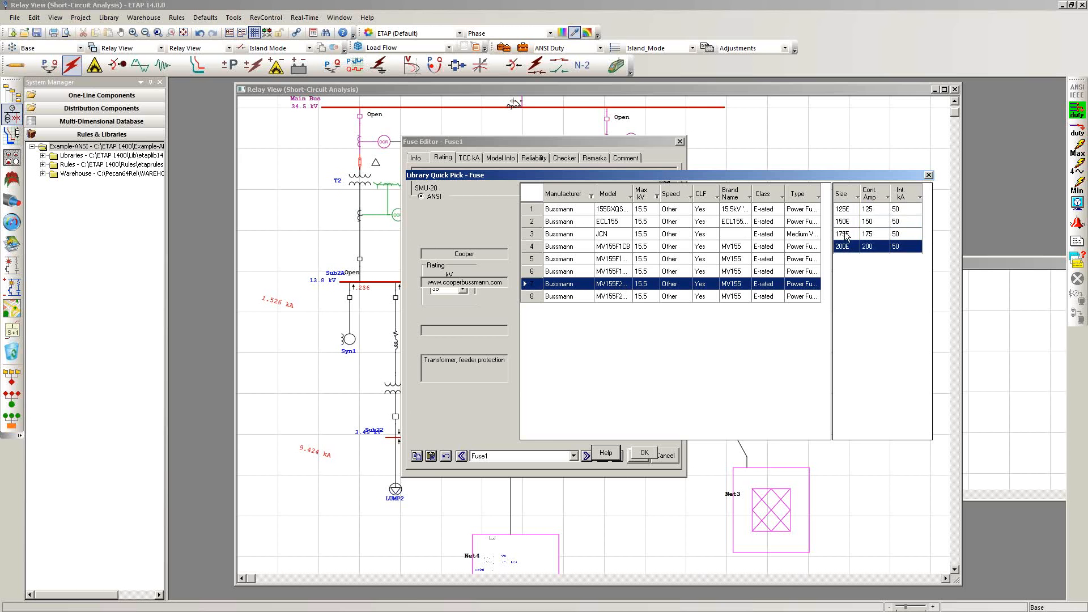
{"action": "left_click", "coordinate": [844, 233]}
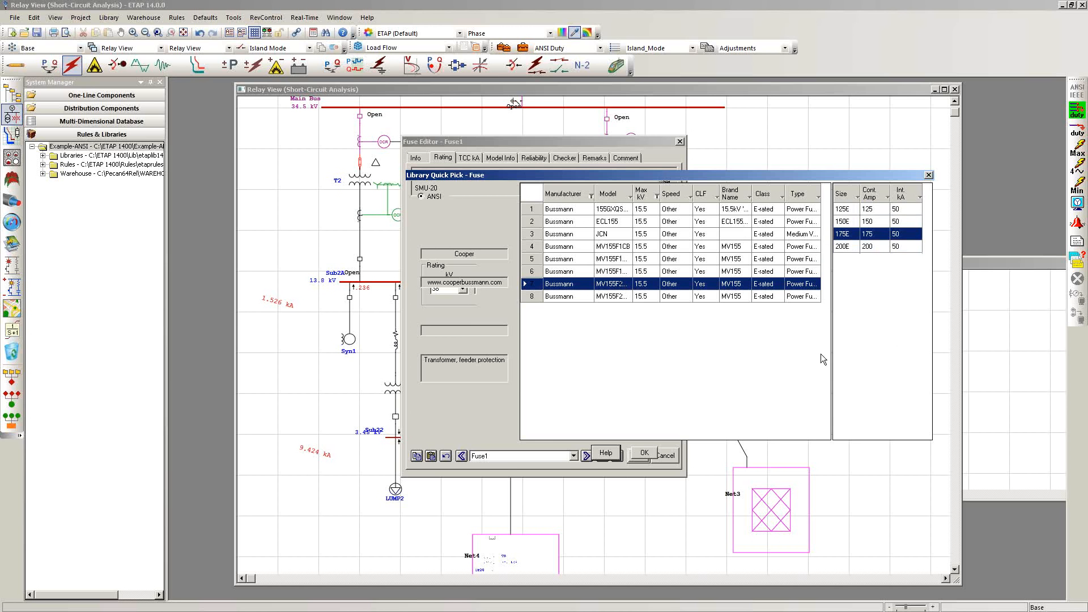
{"action": "left_click", "coordinate": [649, 454]}
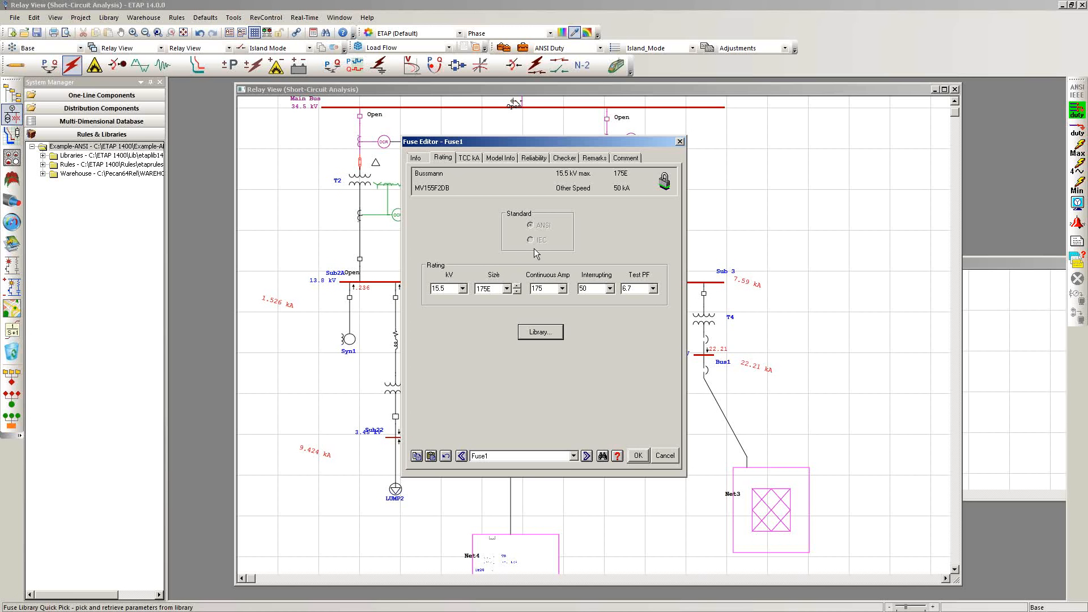
{"action": "left_click", "coordinate": [638, 458]}
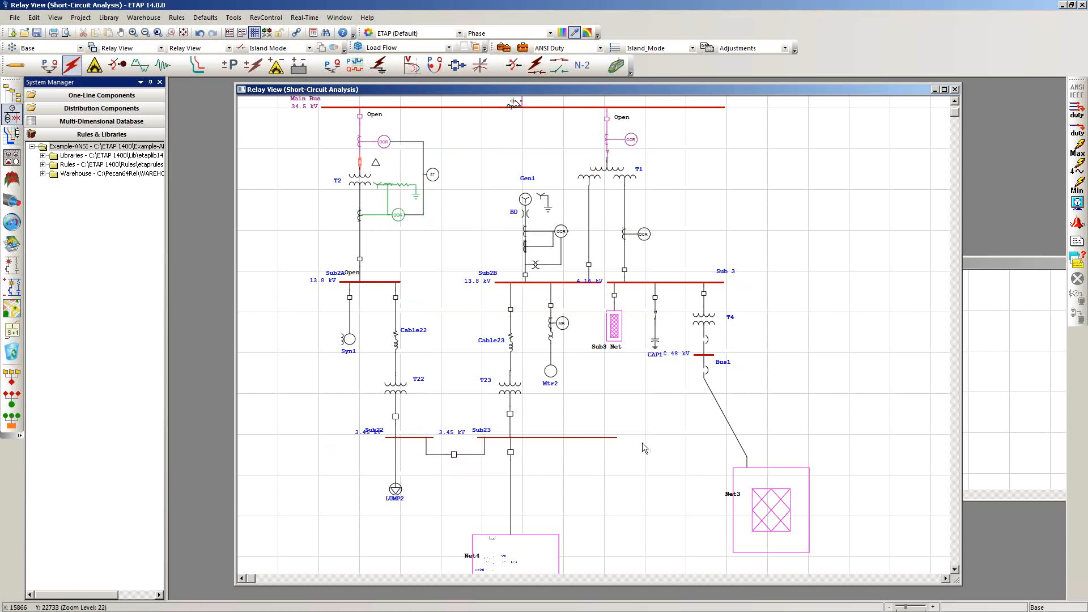
Switch to load flow analysis, activate the Normal configuration and run the load flow.
{"action": "left_click", "coordinate": [49, 65]}
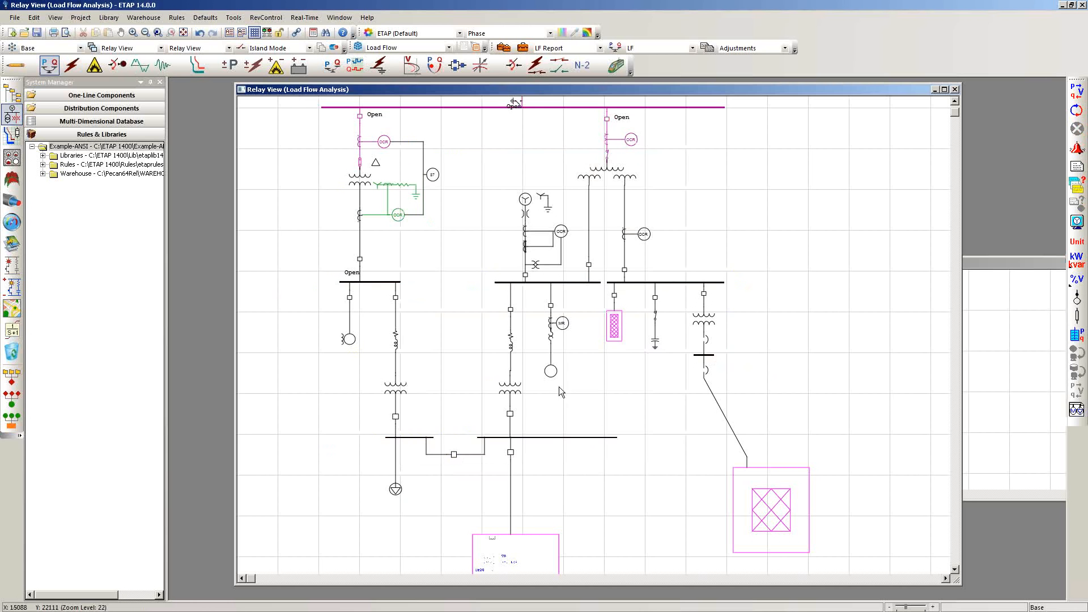
{"action": "left_click_drag", "start_coordinate": [490, 187], "coordinate": [491, 262]}
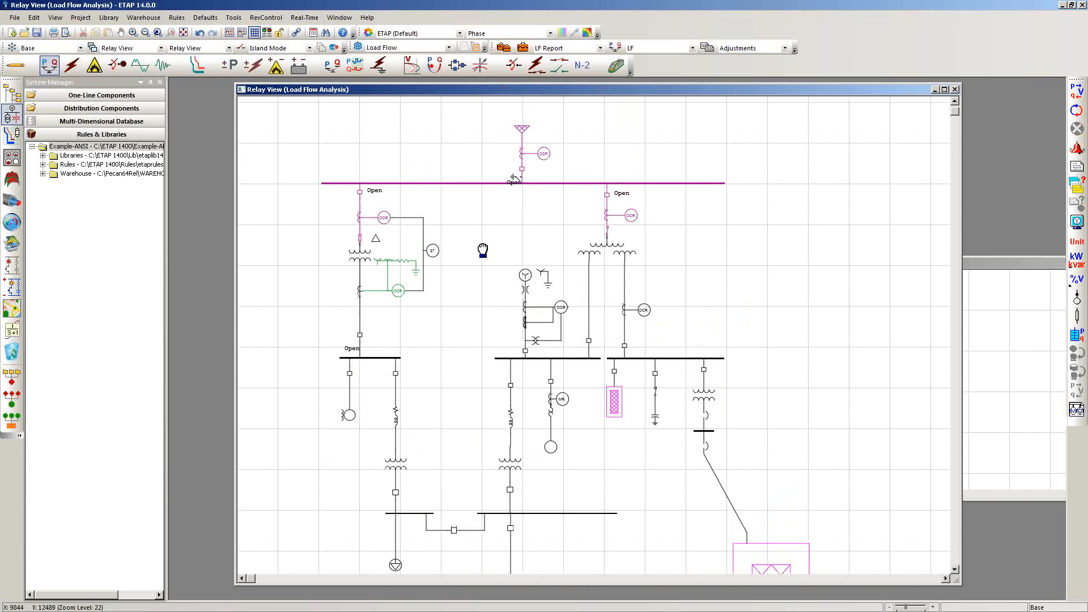
{"action": "left_click", "coordinate": [306, 50]}
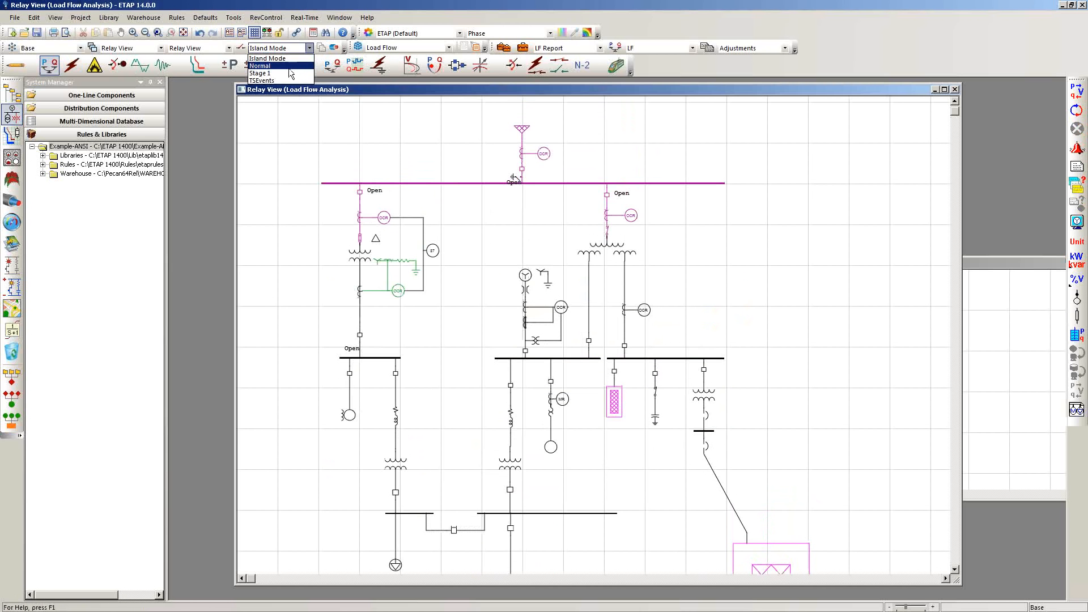
{"action": "left_click", "coordinate": [259, 66]}
{"action": "left_click", "coordinate": [1077, 111]}
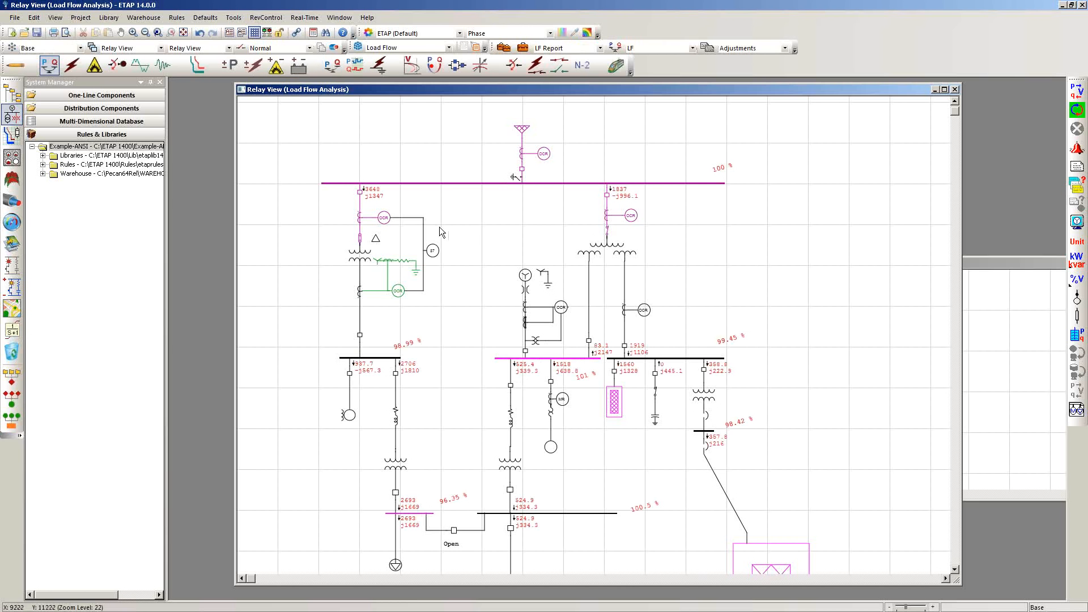
Try to close the grounding switch on the energized Main Bus, dismiss the error report and return the switch to ungrounded.
{"action": "left_click", "coordinate": [513, 175]}
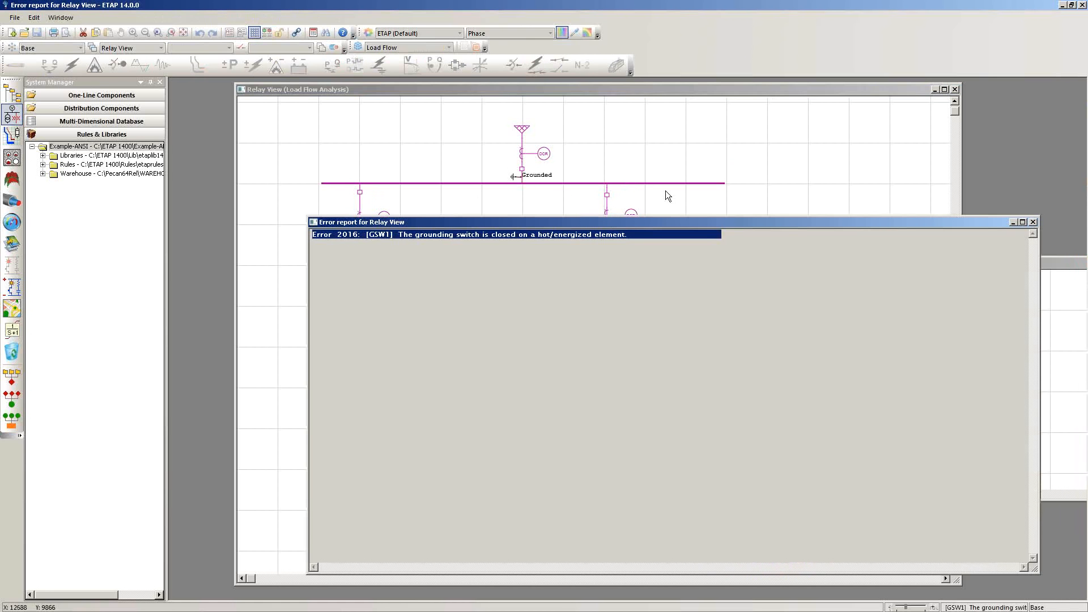
{"action": "left_click", "coordinate": [1032, 222]}
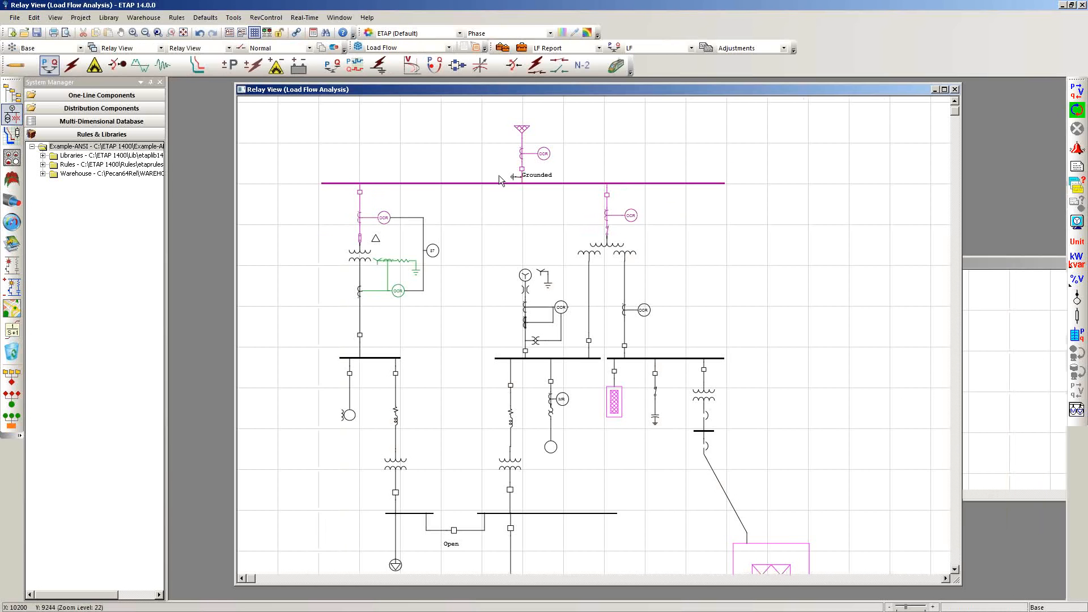
{"action": "left_click", "coordinate": [511, 176]}
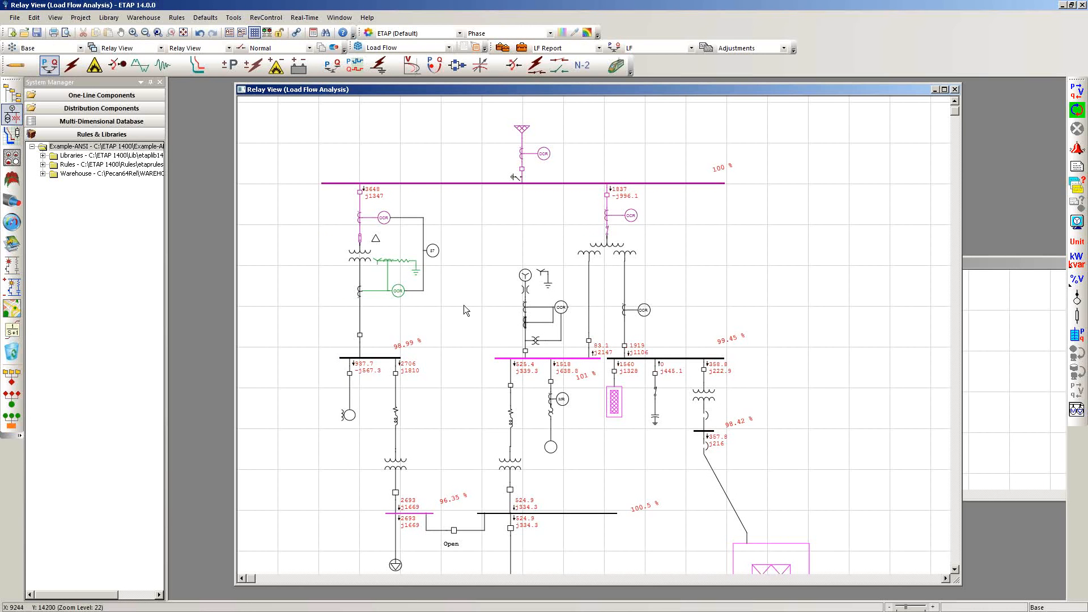
{"action": "scroll", "coordinate": [464, 306], "scroll_direction": "down", "scroll_amount": 1}
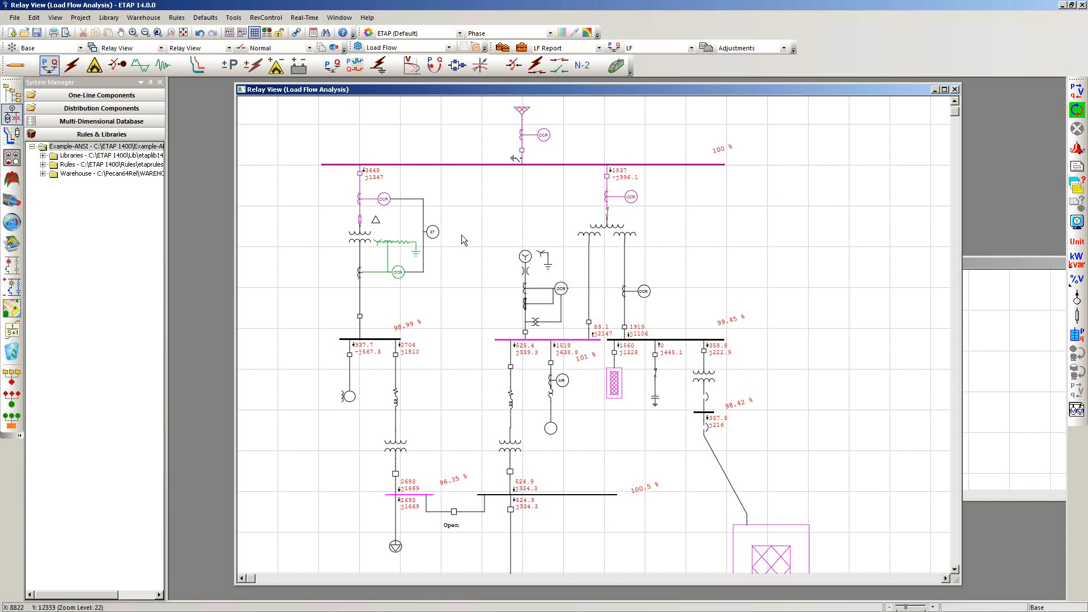
In edit mode, examine the interlock pre-switching logic of the Main Bus grounding switch GSW1 and close its editor.
{"action": "left_click", "coordinate": [16, 65]}
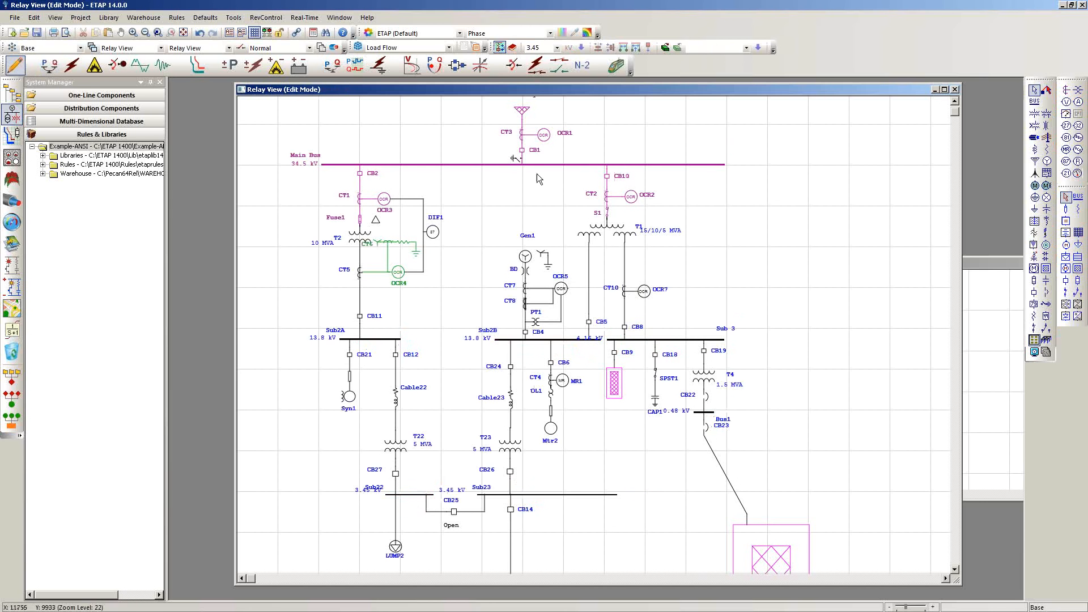
{"action": "left_click", "coordinate": [498, 165]}
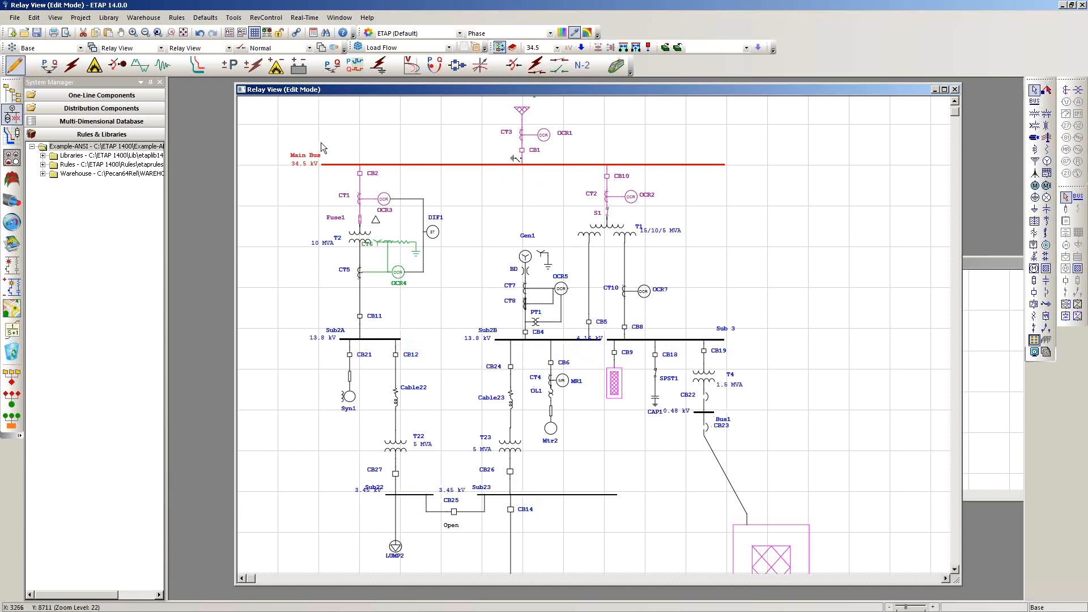
{"action": "double_click", "coordinate": [515, 158]}
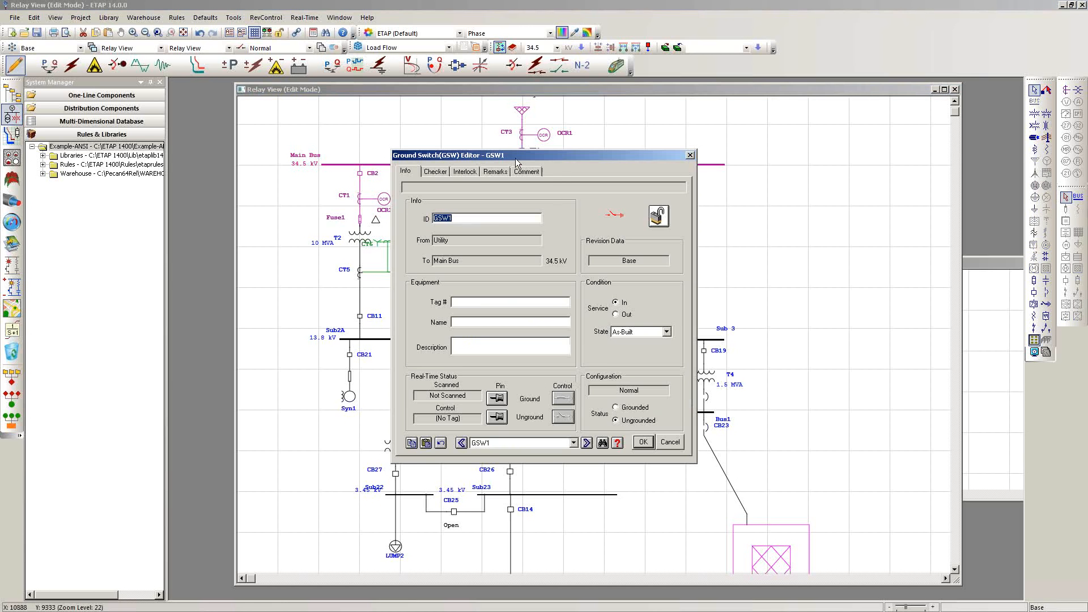
{"action": "left_click", "coordinate": [472, 171]}
{"action": "left_click_drag", "start_coordinate": [491, 160], "coordinate": [695, 167]}
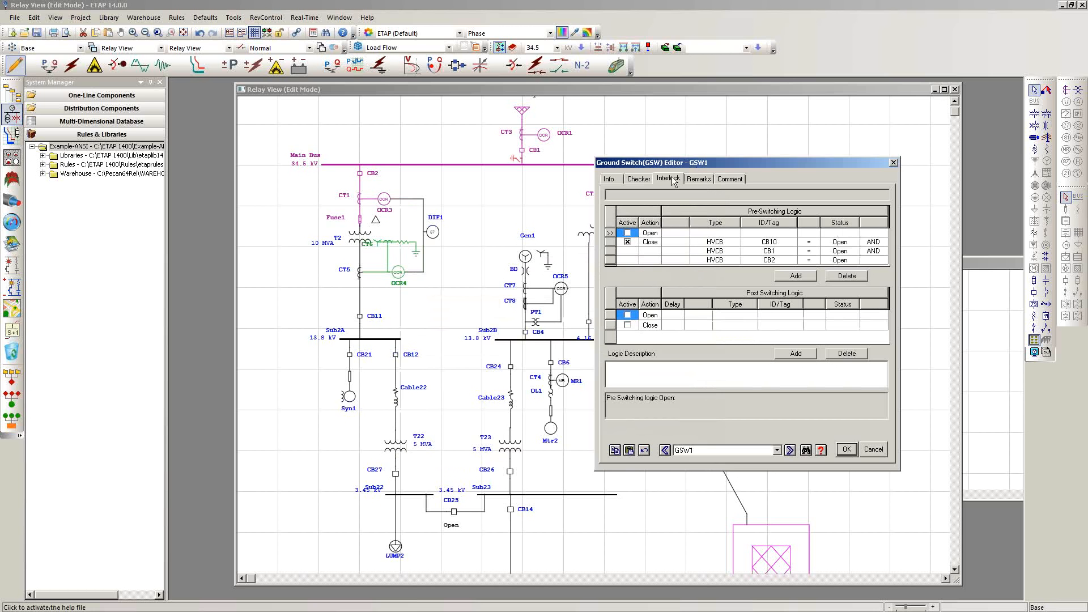
{"action": "left_click", "coordinate": [893, 163]}
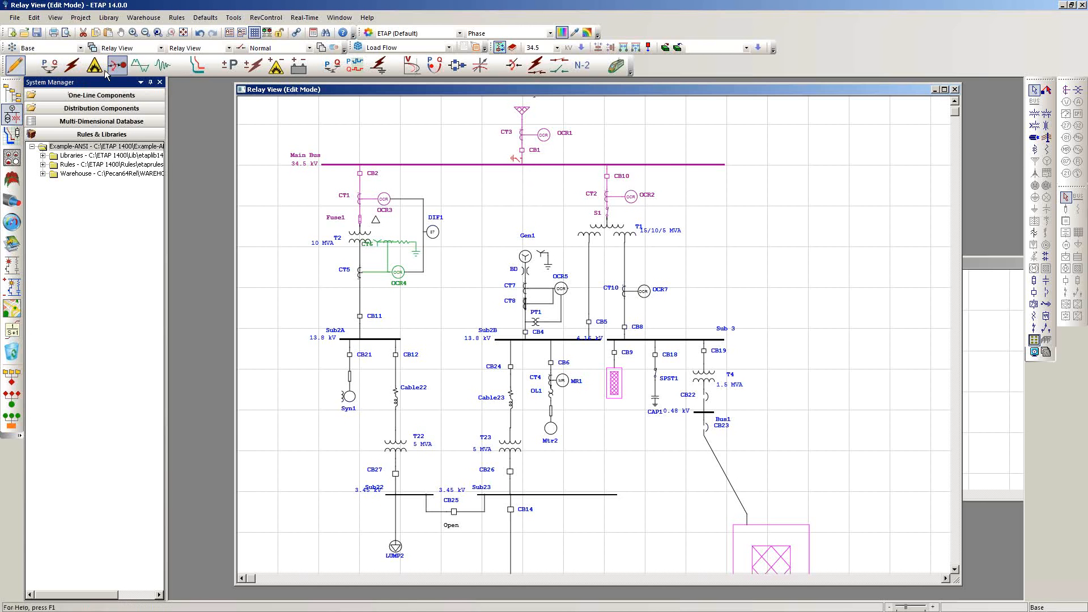
Return to load flow analysis, try again to ground the energized Main Bus through GSW1 and close the error report.
{"action": "left_click", "coordinate": [49, 66]}
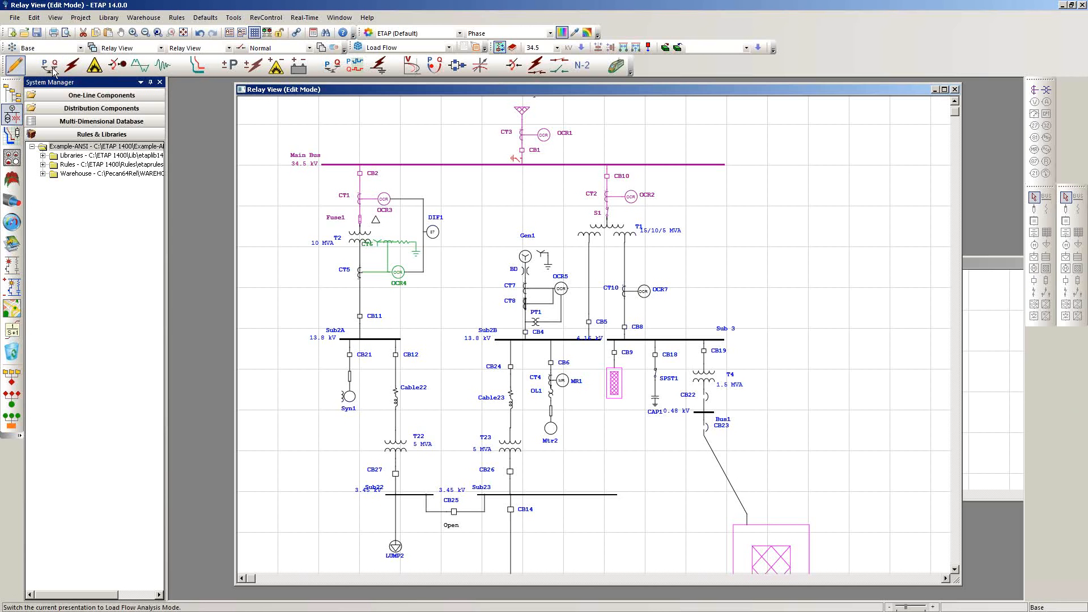
{"action": "left_click", "coordinate": [516, 158]}
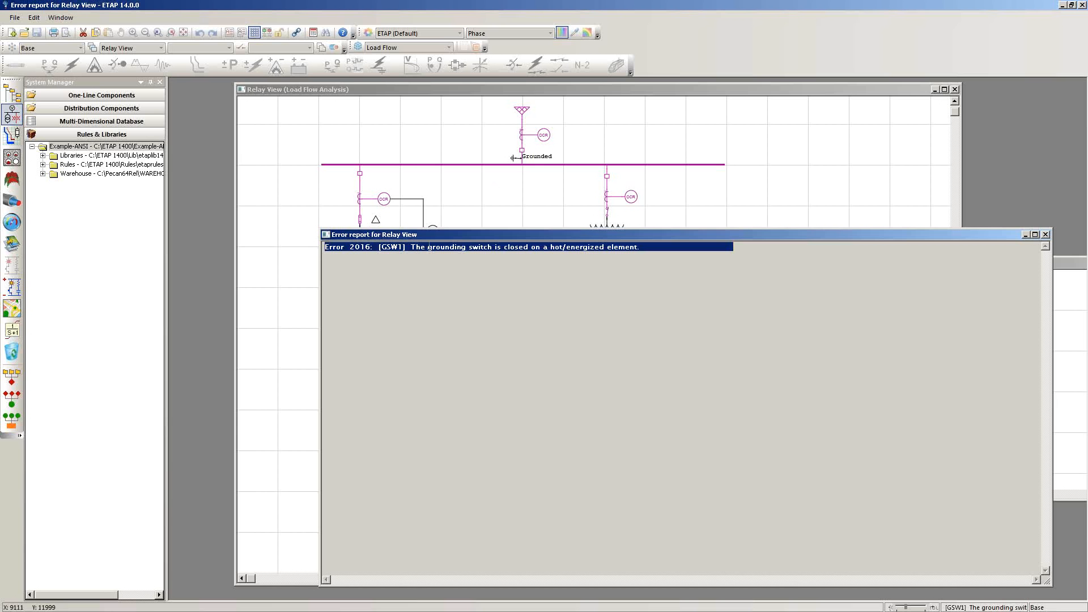
{"action": "left_click_drag", "start_coordinate": [458, 234], "coordinate": [481, 200]}
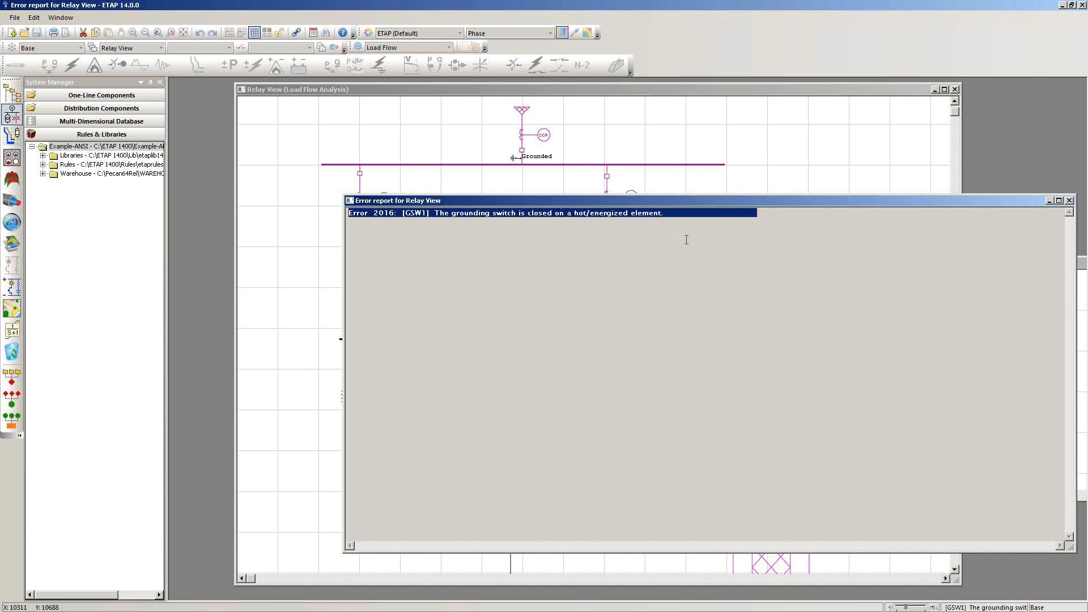
{"action": "left_click", "coordinate": [1069, 201]}
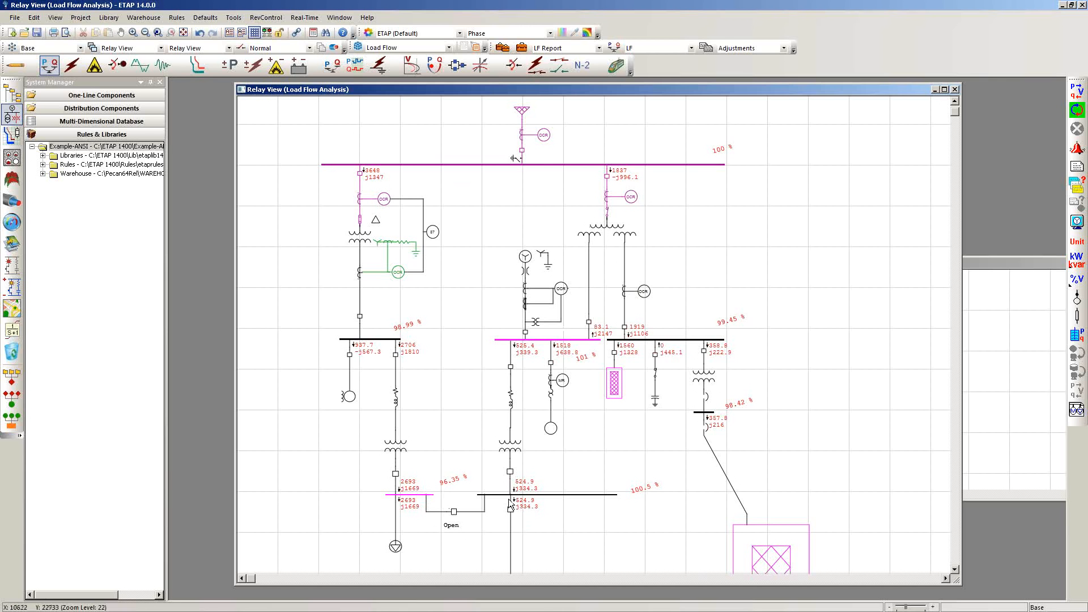
Close the tie breaker CB25 between Sub22 and Sub23.
{"action": "scroll", "coordinate": [454, 447], "scroll_direction": "down", "scroll_amount": 3}
{"action": "scroll", "coordinate": [460, 434], "scroll_direction": "up", "scroll_amount": 2}
{"action": "left_click", "coordinate": [460, 452]}
{"action": "scroll", "coordinate": [474, 347], "scroll_direction": "up", "scroll_amount": 1}
{"action": "scroll", "coordinate": [474, 349], "scroll_direction": "up", "scroll_amount": 2}
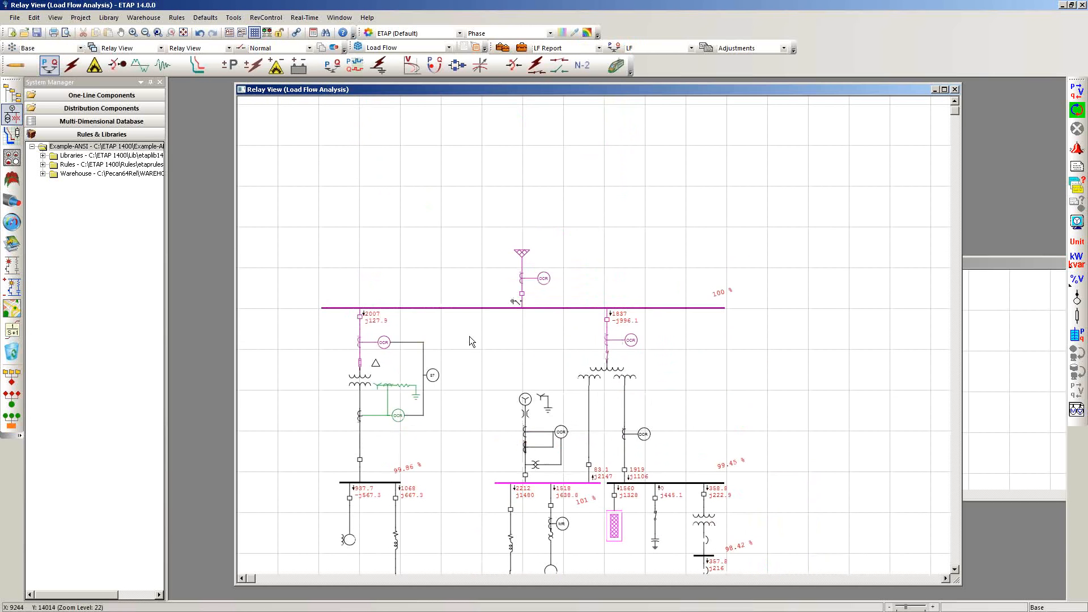
Open breakers CB2, CB11, CB10 and CB1 to isolate the Main Bus, with the continuity check turned on.
{"action": "left_click", "coordinate": [362, 318]}
{"action": "left_click", "coordinate": [360, 461]}
{"action": "left_click", "coordinate": [266, 33]}
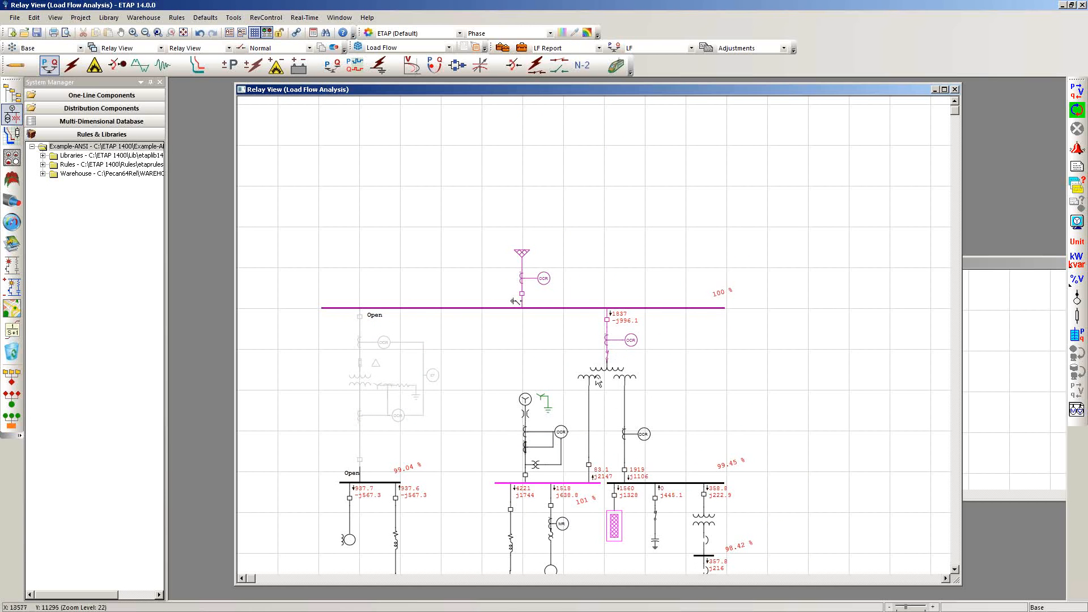
{"action": "left_click", "coordinate": [606, 319]}
{"action": "left_click", "coordinate": [523, 299]}
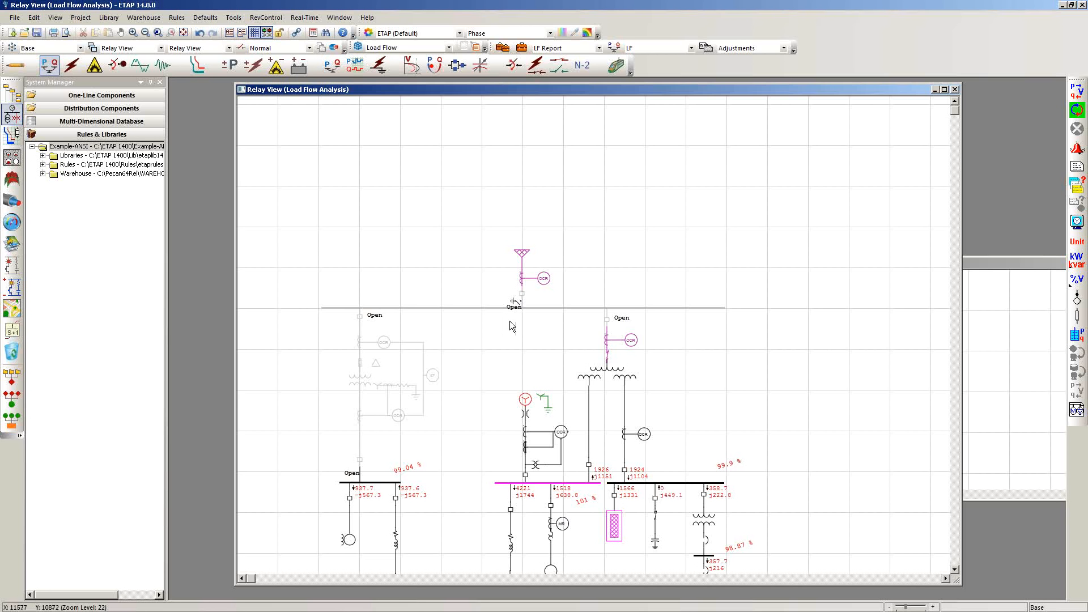
Ground the isolated Main Bus by closing grounding switch GSW1.
{"action": "scroll", "coordinate": [509, 317], "scroll_direction": "up", "scroll_amount": 3}
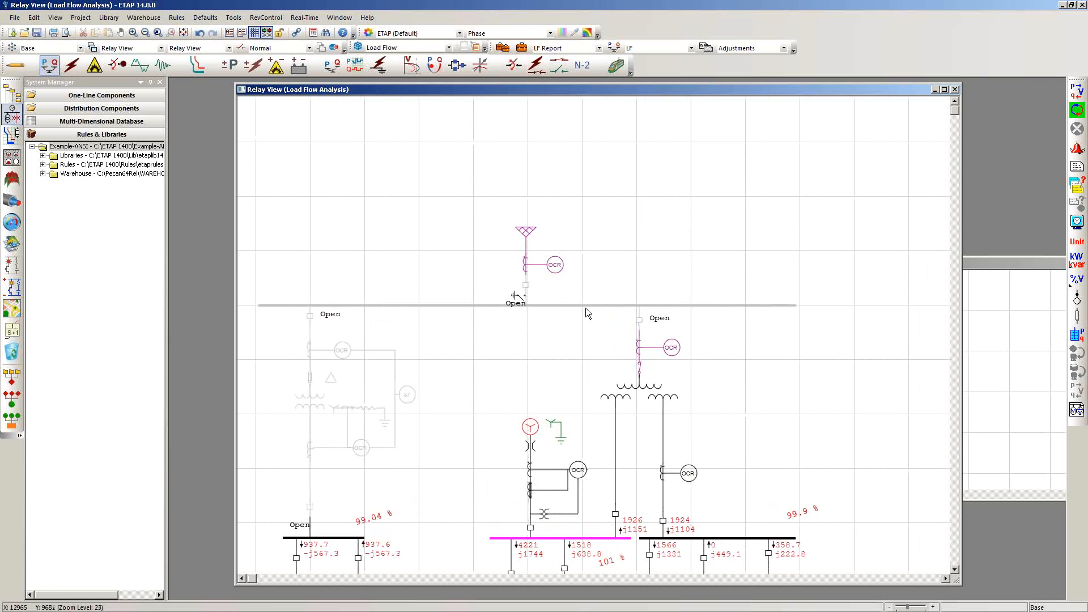
{"action": "scroll", "coordinate": [579, 341], "scroll_direction": "down", "scroll_amount": 5}
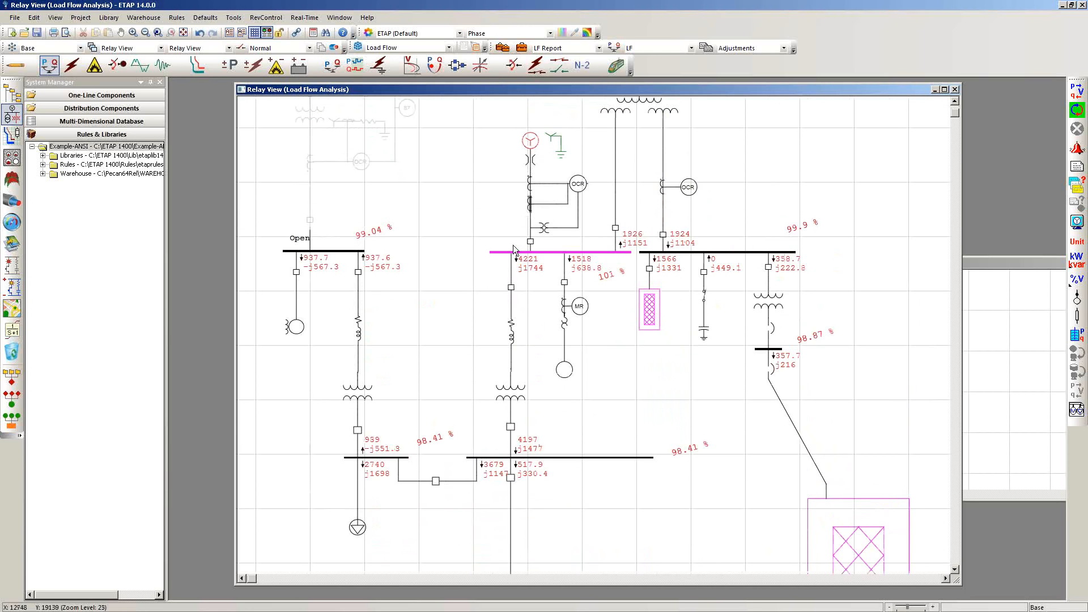
{"action": "scroll", "coordinate": [511, 318], "scroll_direction": "up", "scroll_amount": 5}
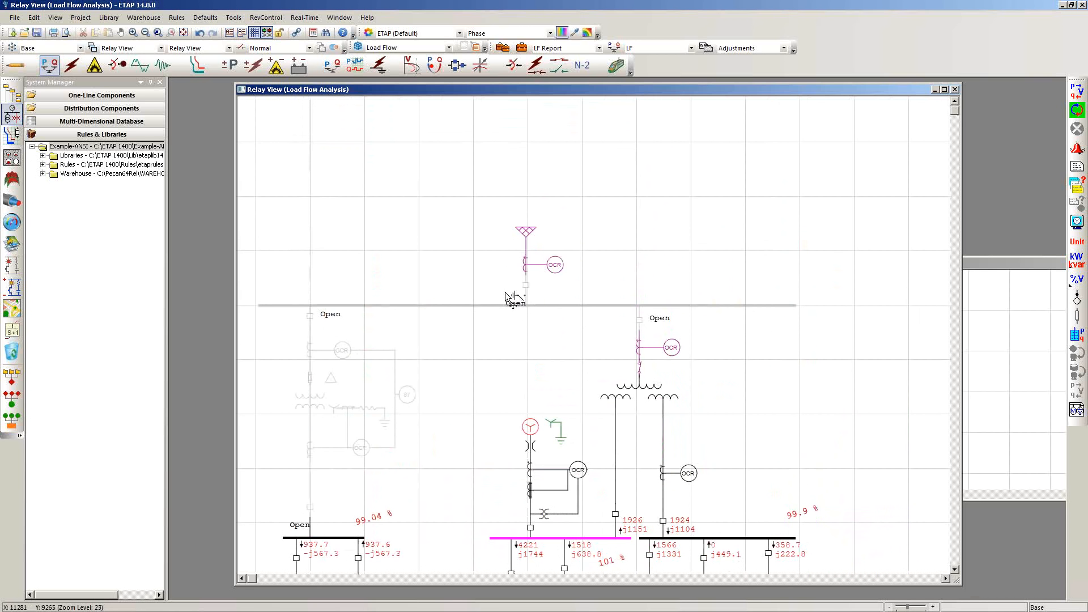
{"action": "left_click", "coordinate": [519, 304]}
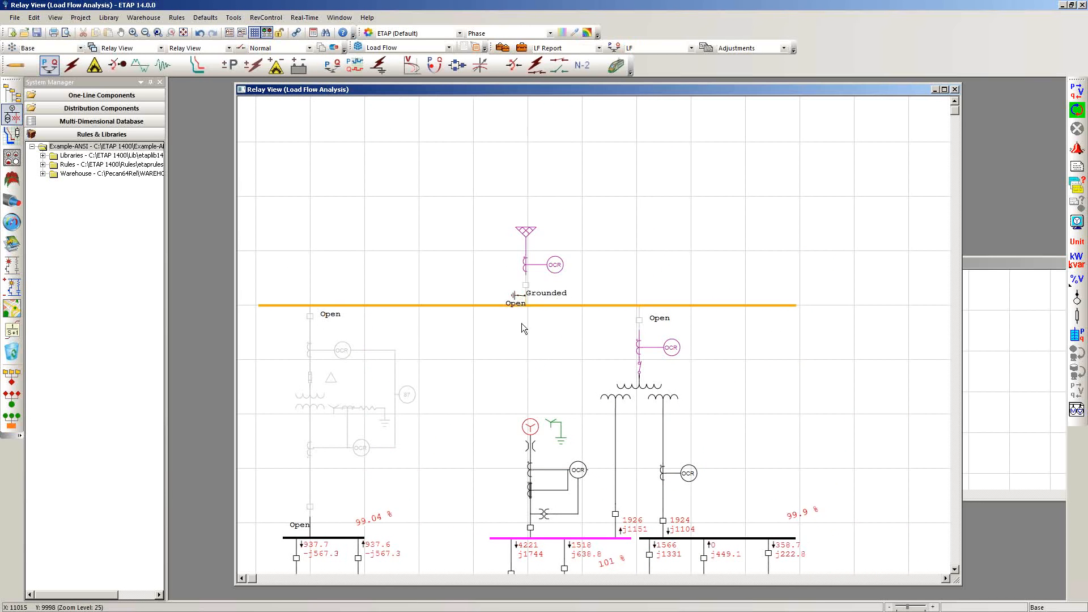
{"action": "left_click_drag", "start_coordinate": [512, 334], "coordinate": [561, 344]}
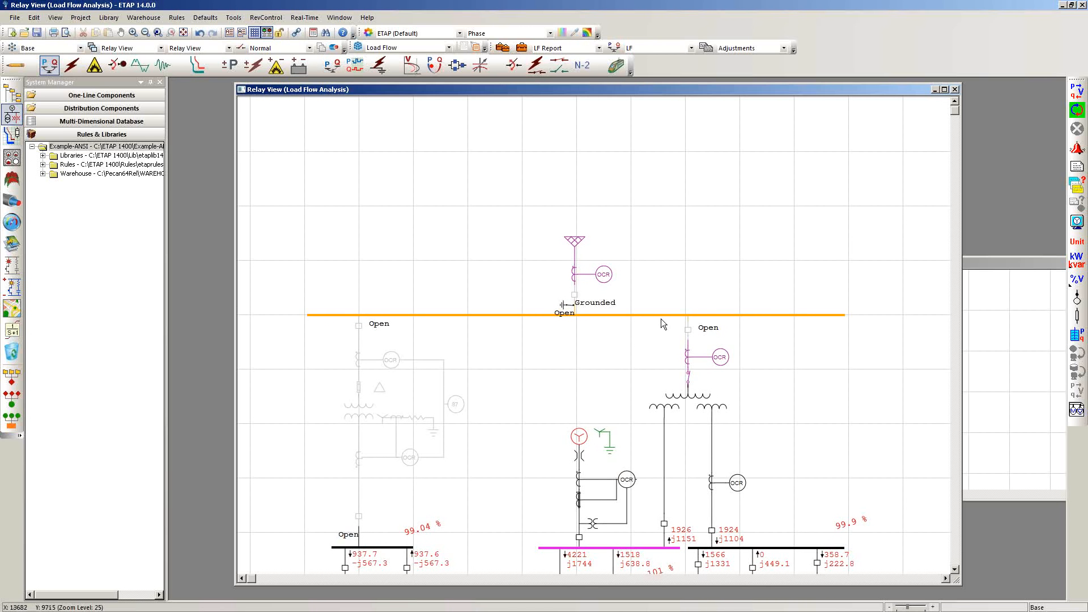
Open and enlarge the load flow Alert View, examine the critical alerts for Cable20 and Gen1, and close it.
{"action": "scroll", "coordinate": [656, 324], "scroll_direction": "down", "scroll_amount": 3}
{"action": "scroll", "coordinate": [657, 325], "scroll_direction": "down", "scroll_amount": 1}
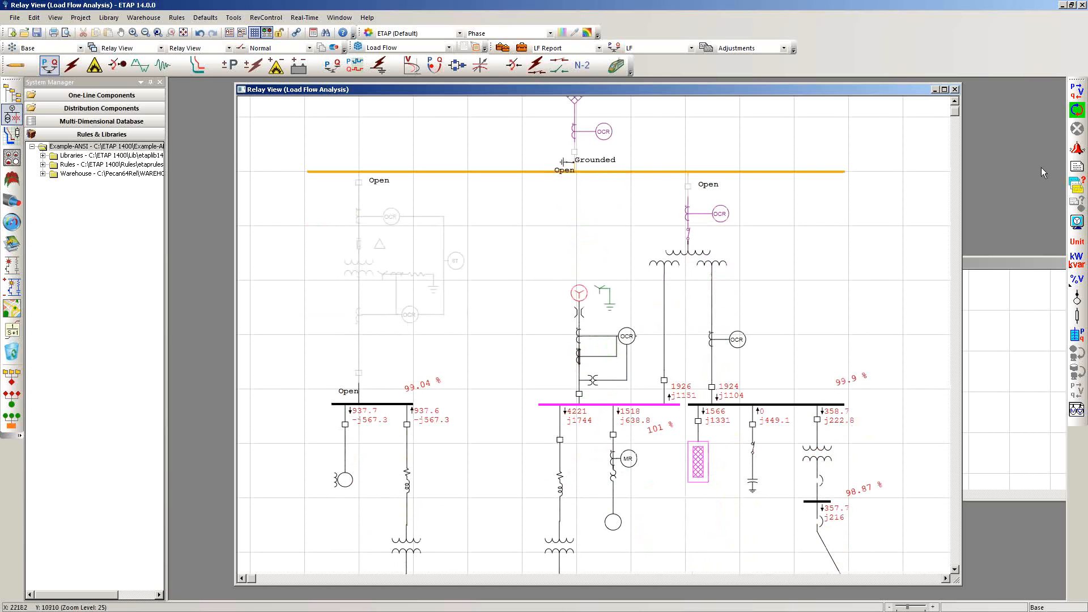
{"action": "left_click", "coordinate": [1078, 151]}
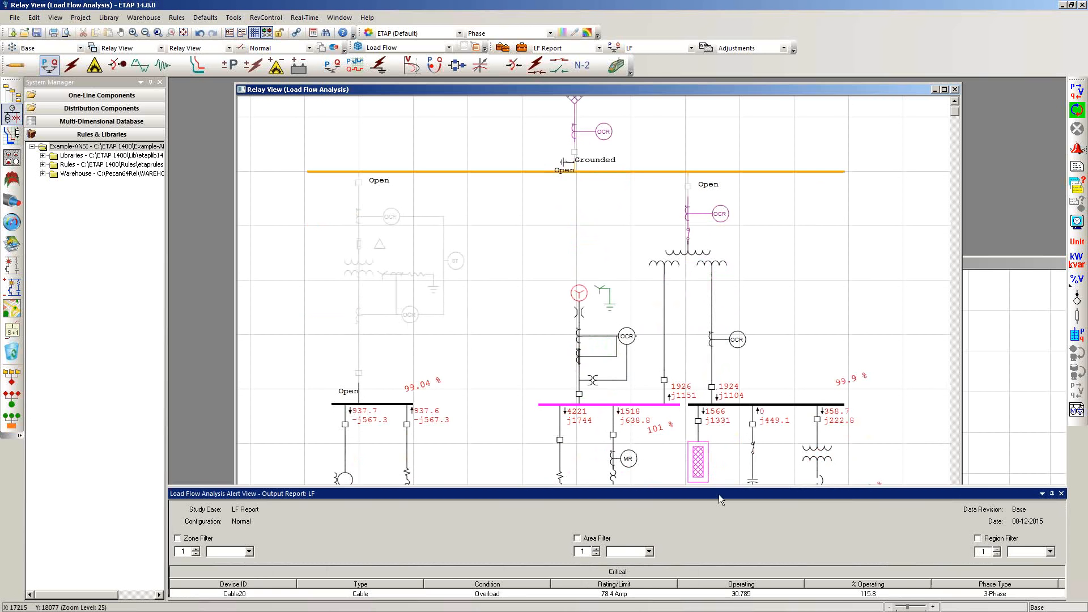
{"action": "left_click_drag", "start_coordinate": [701, 491], "coordinate": [701, 371]}
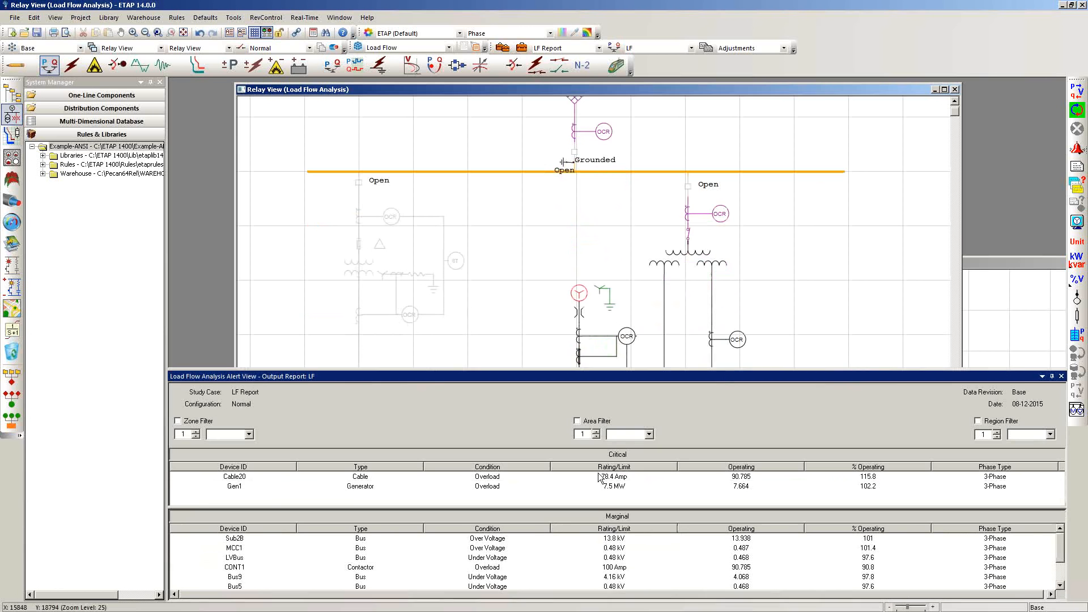
{"action": "left_click", "coordinate": [502, 477]}
{"action": "left_click", "coordinate": [523, 488]}
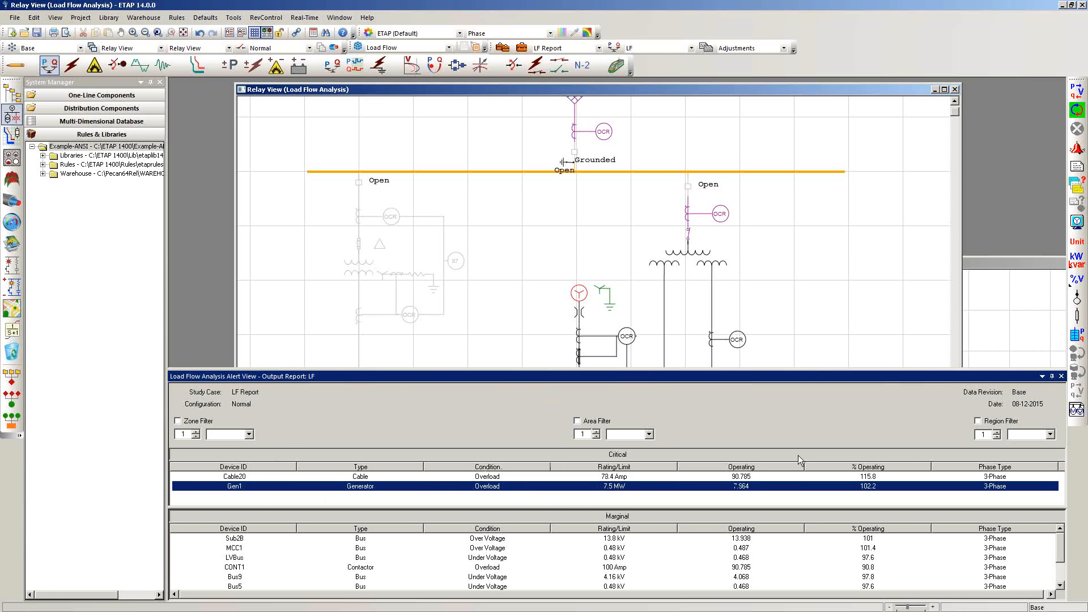
{"action": "left_click", "coordinate": [844, 294]}
{"action": "scroll", "coordinate": [844, 301], "scroll_direction": "down", "scroll_amount": 4}
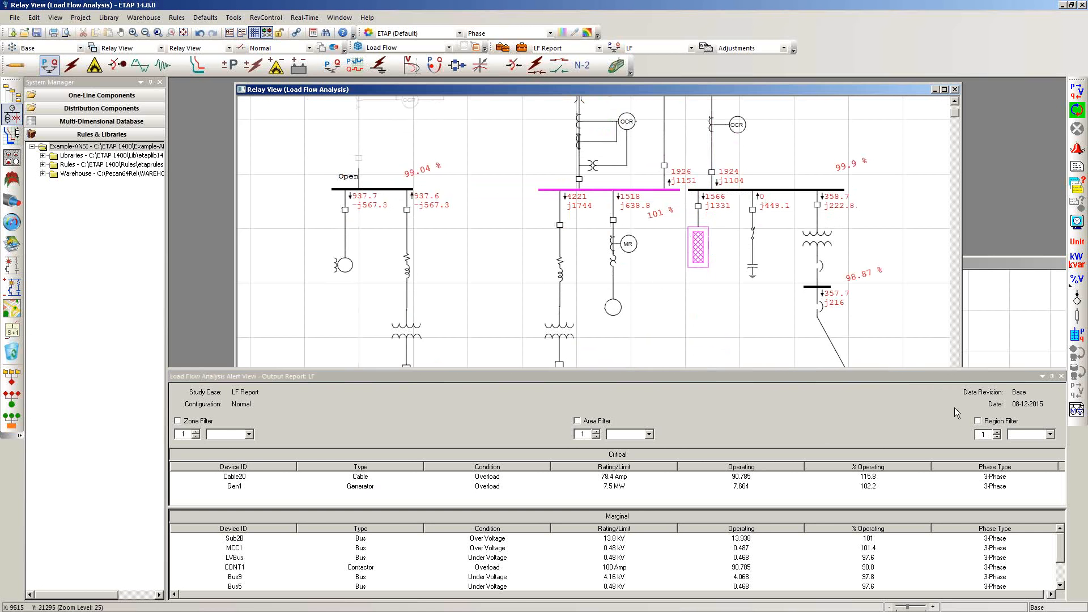
{"action": "left_click", "coordinate": [1060, 377]}
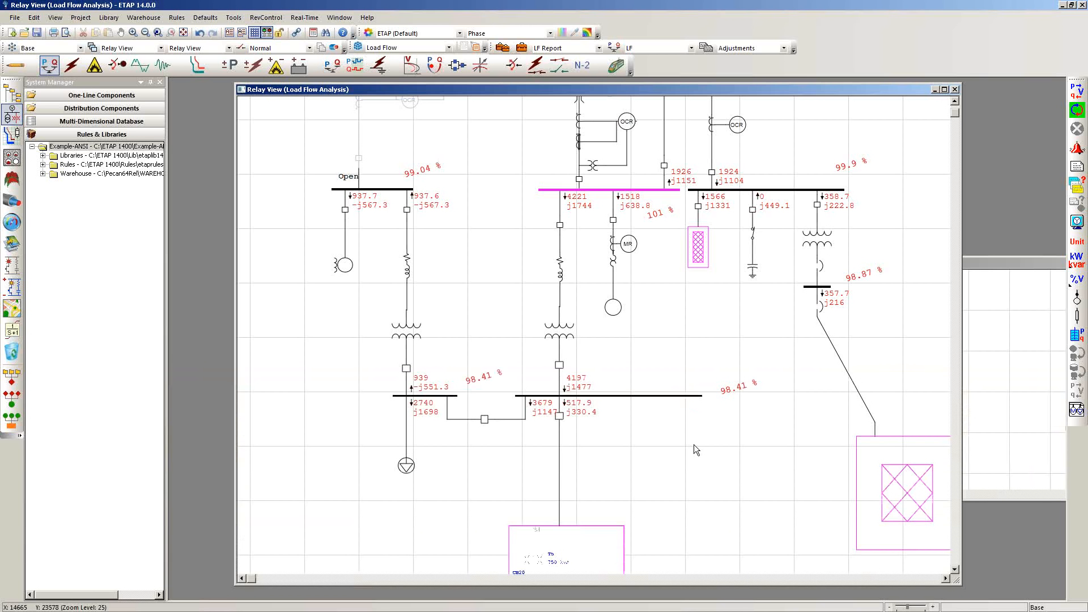
Reselect the Normal configuration and unground the Main Bus by opening grounding switch GSW1.
{"action": "scroll", "coordinate": [671, 425], "scroll_direction": "up", "scroll_amount": 3}
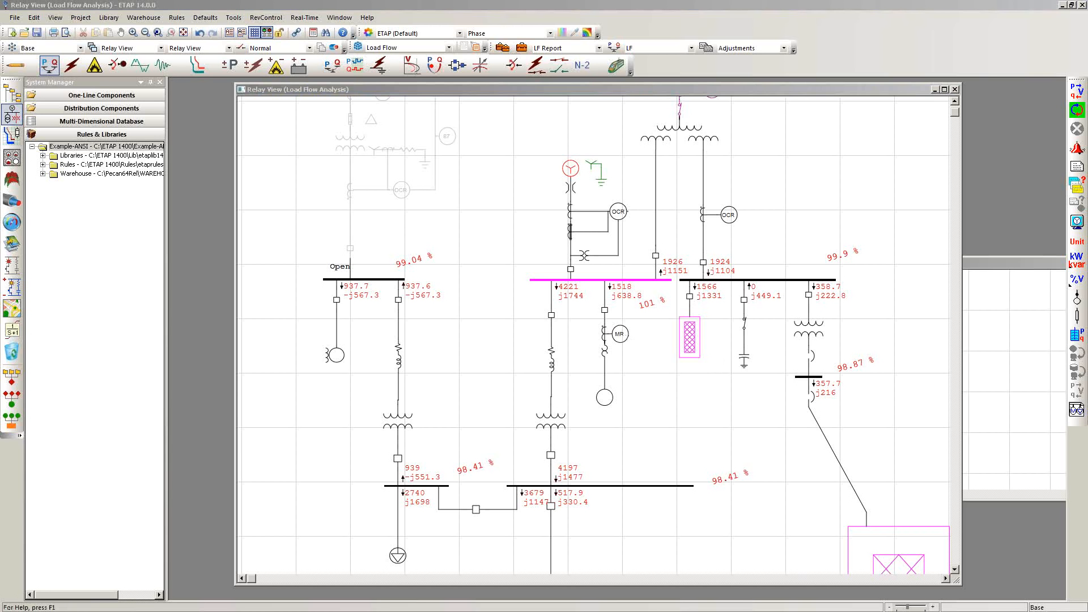
{"action": "scroll", "coordinate": [361, 106], "scroll_direction": "up", "scroll_amount": 5}
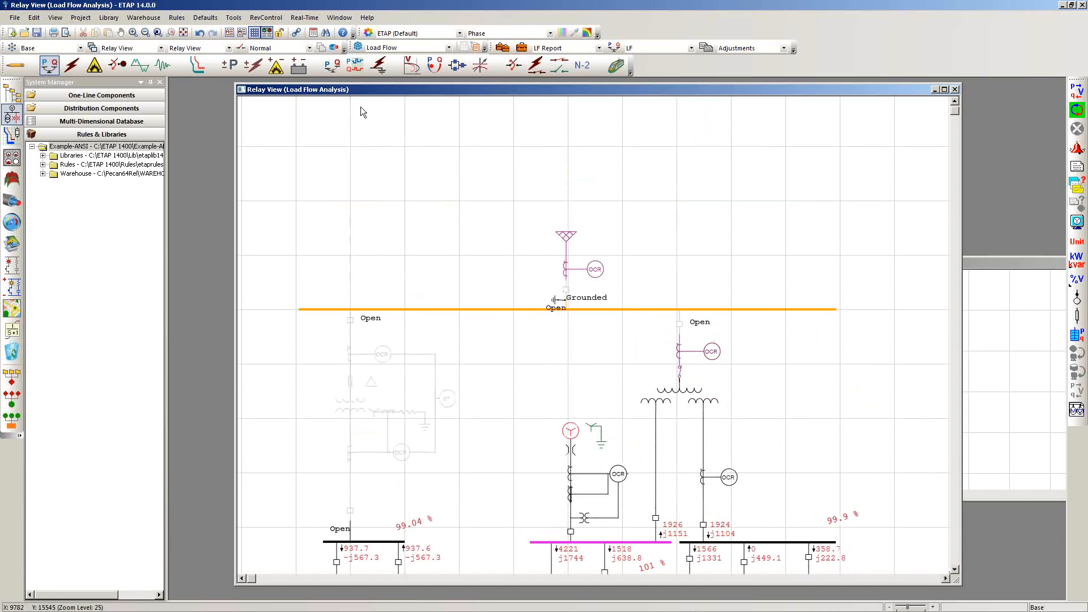
{"action": "left_click", "coordinate": [277, 48]}
{"action": "left_click", "coordinate": [277, 65]}
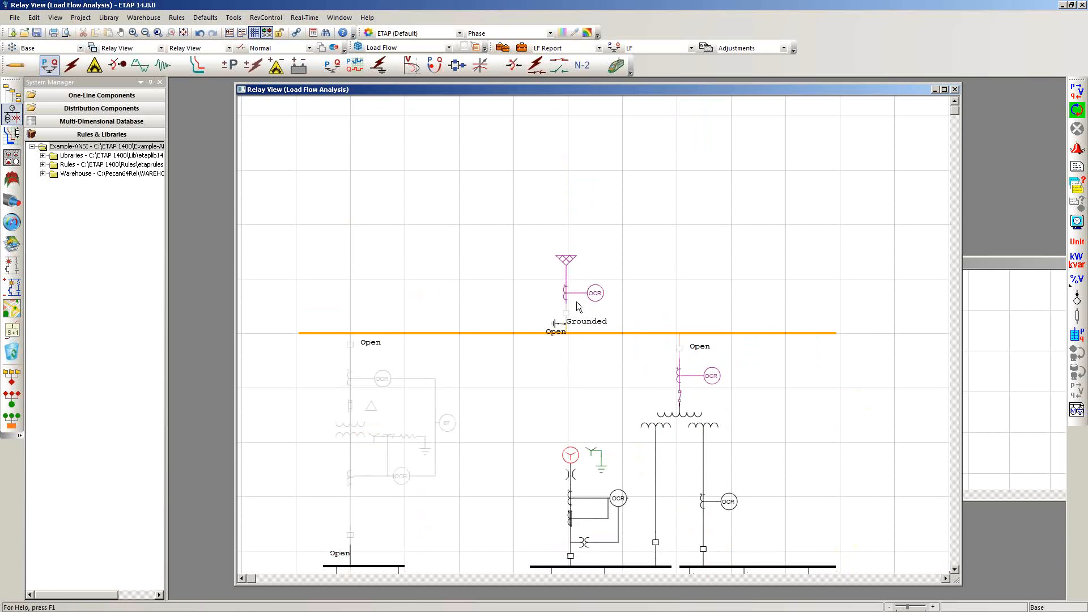
{"action": "left_click", "coordinate": [573, 326]}
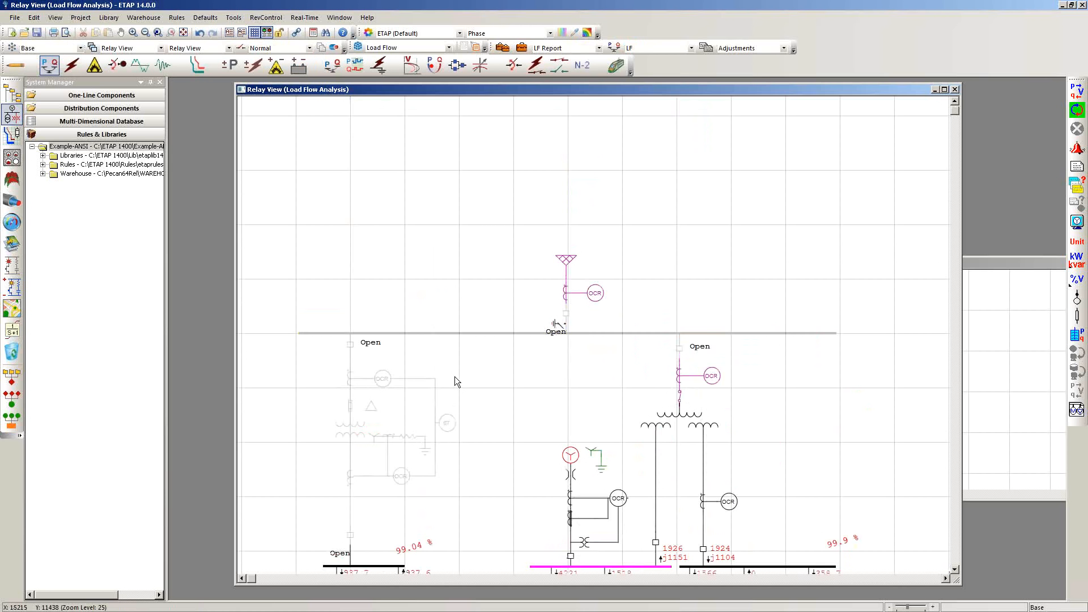
Return the Relay View to edit mode and close circuit breakers CB2 and CB11.
{"action": "scroll", "coordinate": [458, 380], "scroll_direction": "down", "scroll_amount": 8}
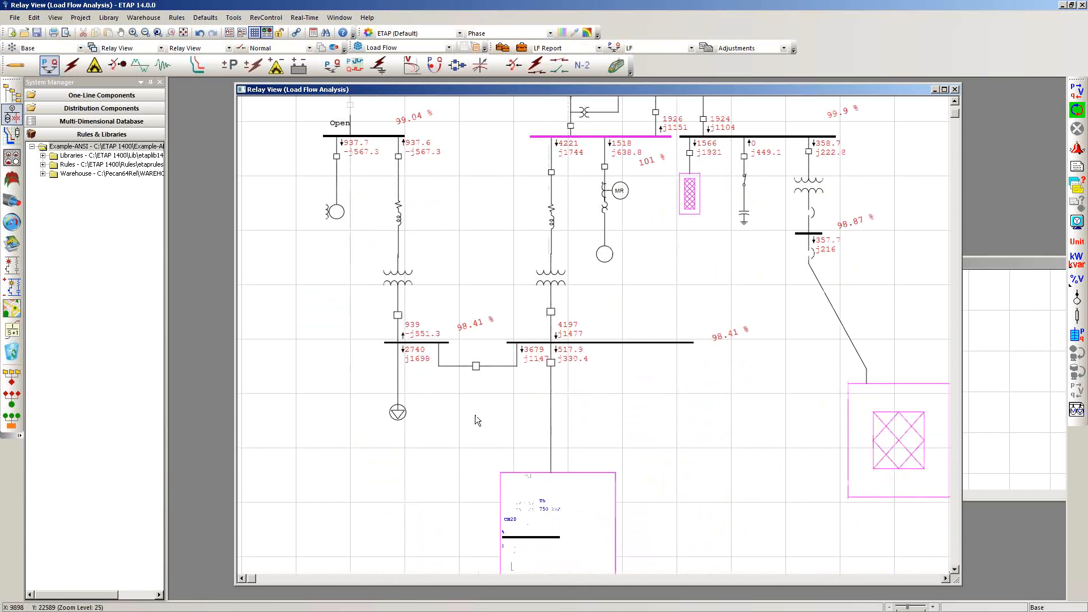
{"action": "scroll", "coordinate": [502, 409], "scroll_direction": "up", "scroll_amount": 6}
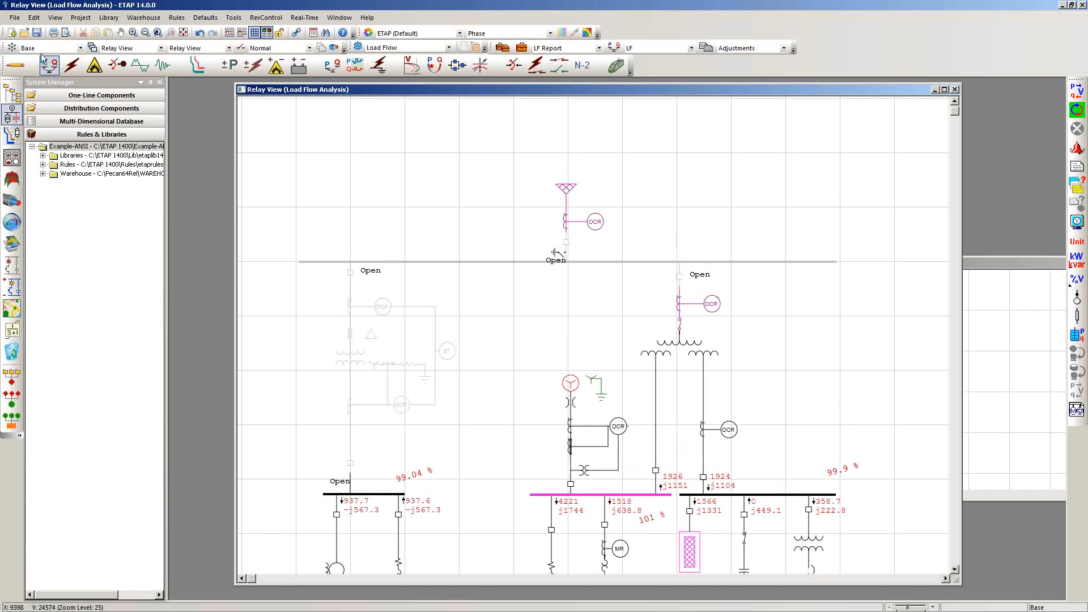
{"action": "left_click", "coordinate": [15, 66]}
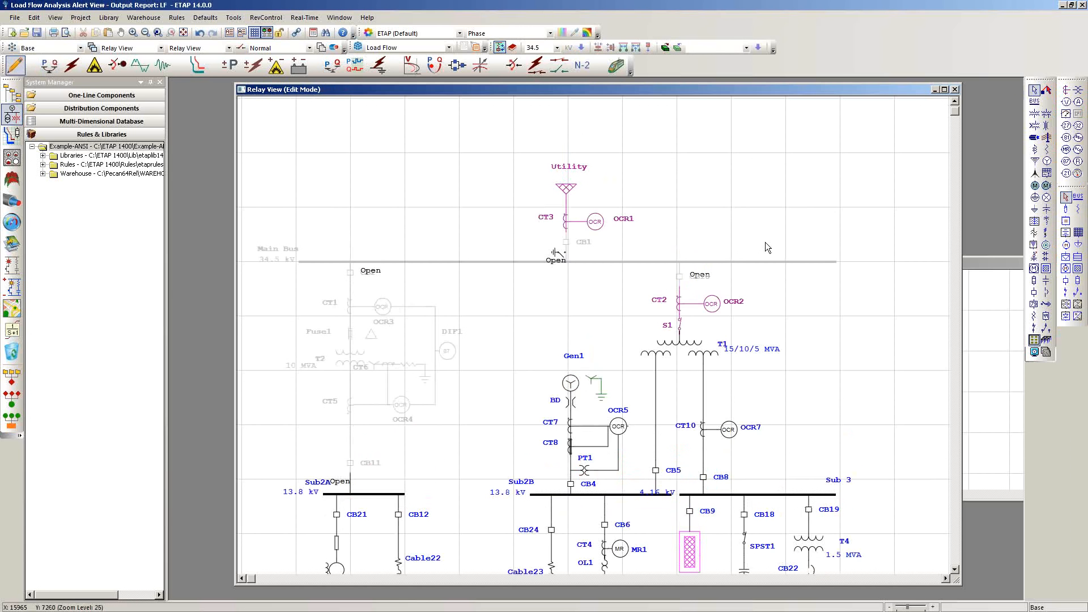
{"action": "scroll", "coordinate": [764, 231], "scroll_direction": "down", "scroll_amount": 2}
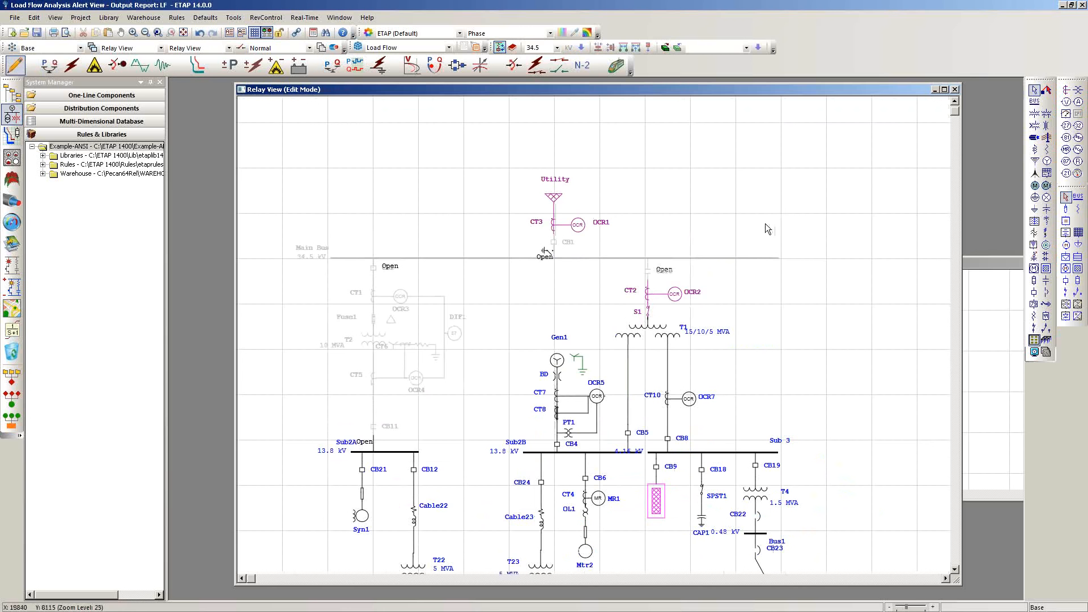
{"action": "double_click", "coordinate": [373, 268]}
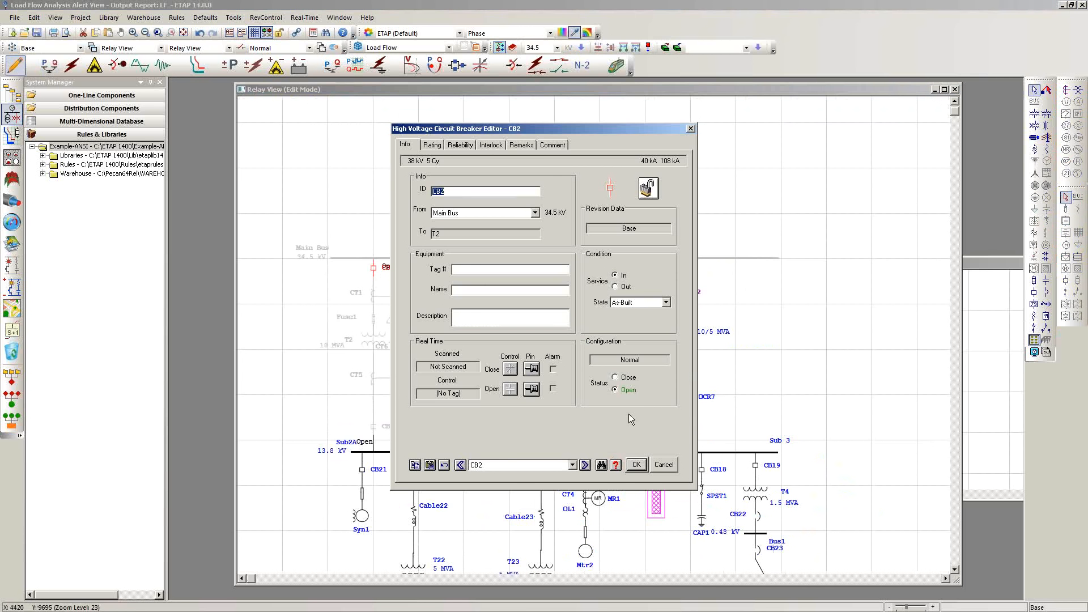
{"action": "left_click", "coordinate": [617, 378]}
{"action": "left_click", "coordinate": [634, 464]}
{"action": "double_click", "coordinate": [374, 426]}
{"action": "left_click", "coordinate": [626, 378]}
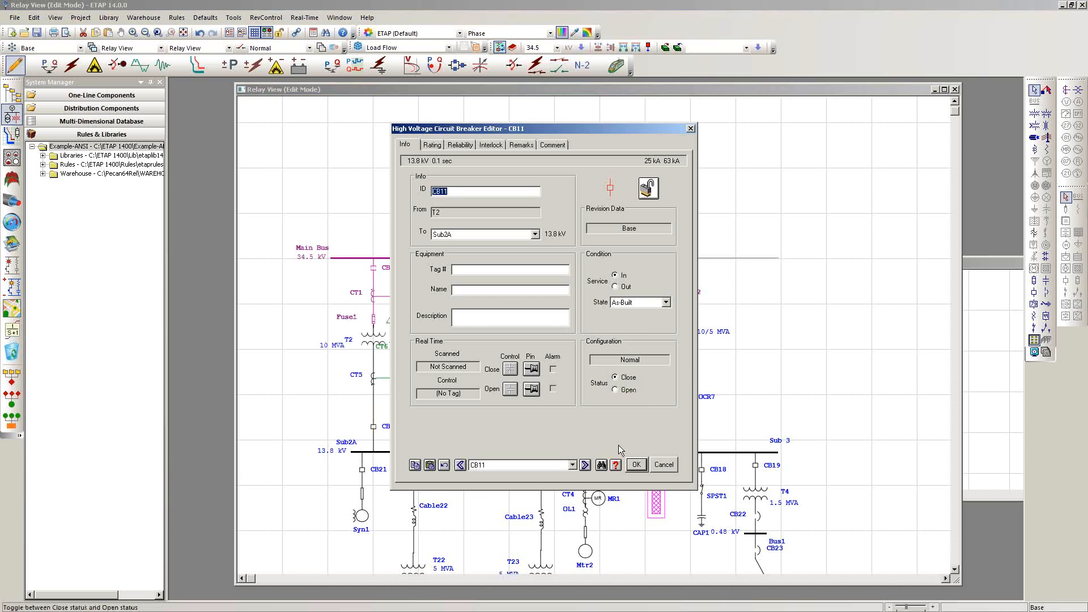
{"action": "left_click", "coordinate": [635, 465]}
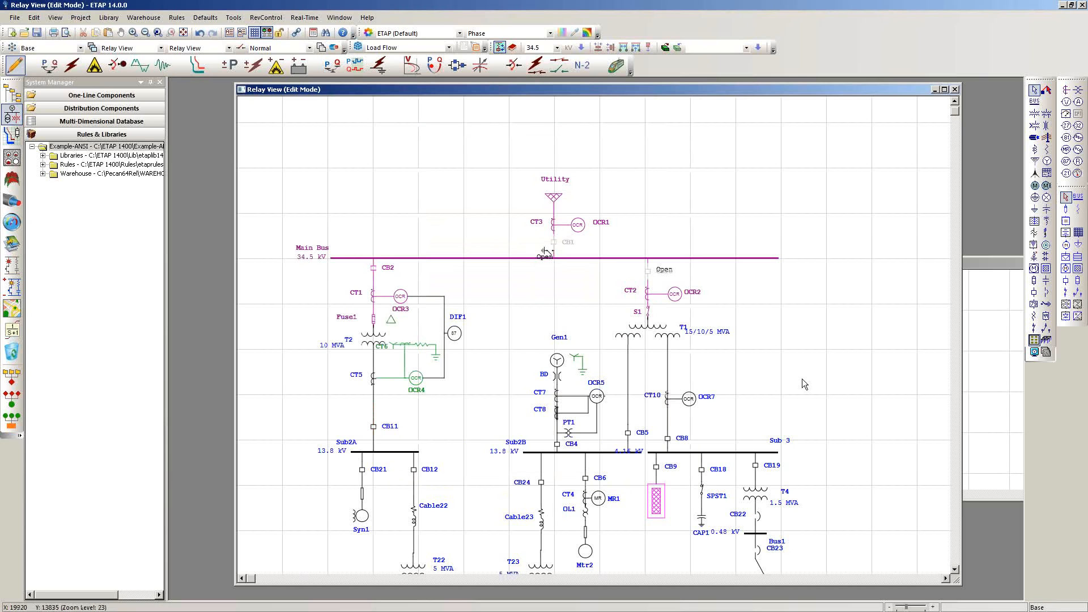
Close circuit breakers CB10 and CB1 to reconnect the Main Bus to transformer T1 and the Utility.
{"action": "double_click", "coordinate": [649, 275]}
{"action": "left_click", "coordinate": [615, 377]}
{"action": "left_click", "coordinate": [635, 464]}
{"action": "double_click", "coordinate": [553, 242]}
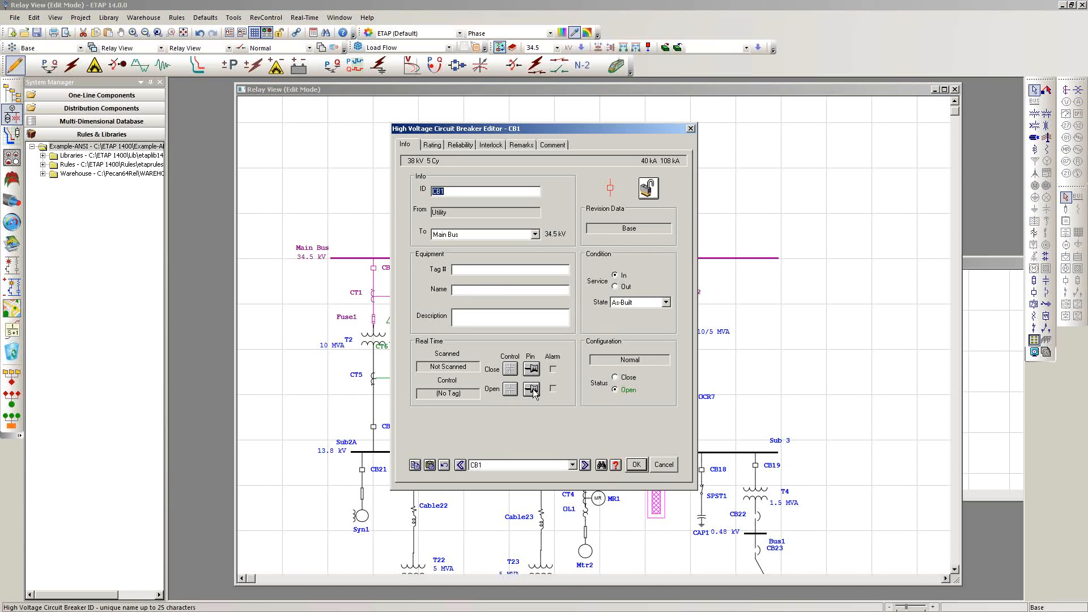
{"action": "left_click", "coordinate": [630, 381]}
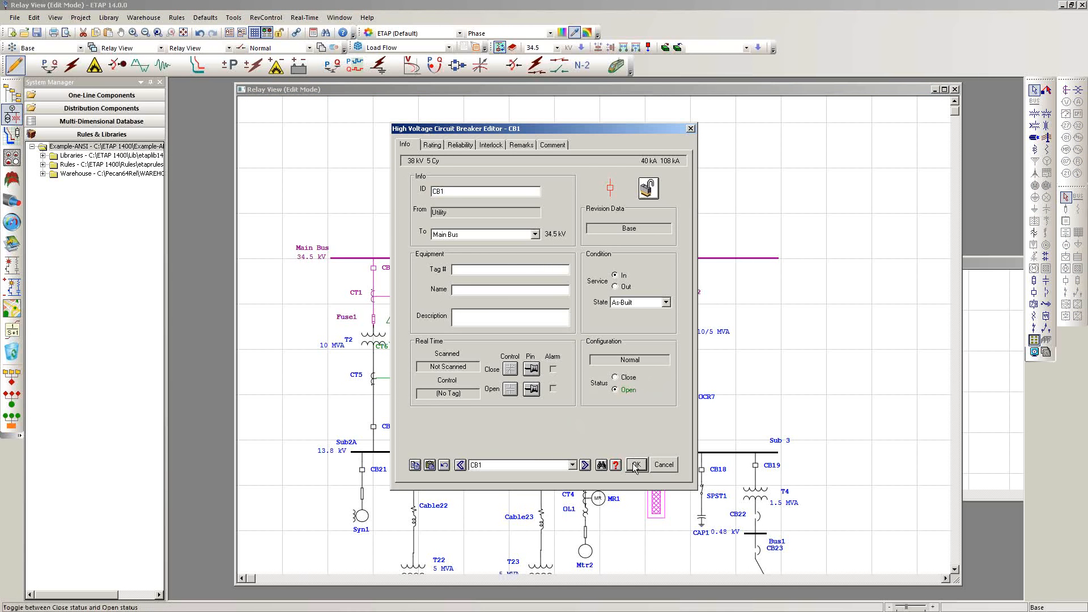
{"action": "left_click", "coordinate": [635, 464]}
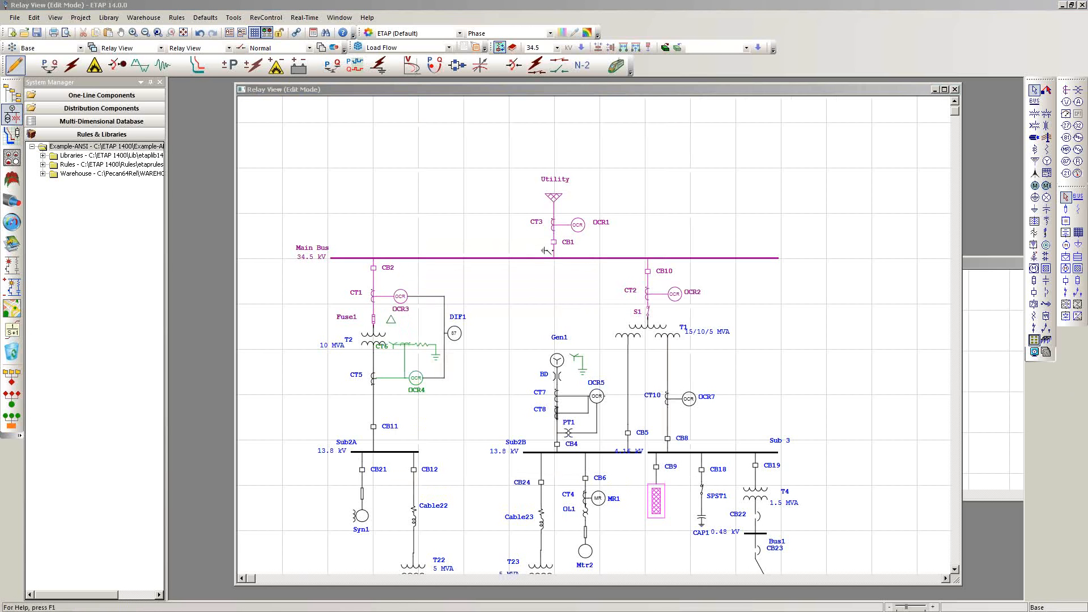
Browse the project's One-Line Components and Distribution Components listings in the System Manager.
{"action": "left_click", "coordinate": [122, 100]}
{"action": "left_click_drag", "start_coordinate": [160, 257], "coordinate": [144, 466]}
{"action": "scroll", "coordinate": [144, 506], "scroll_direction": "up", "scroll_amount": 15}
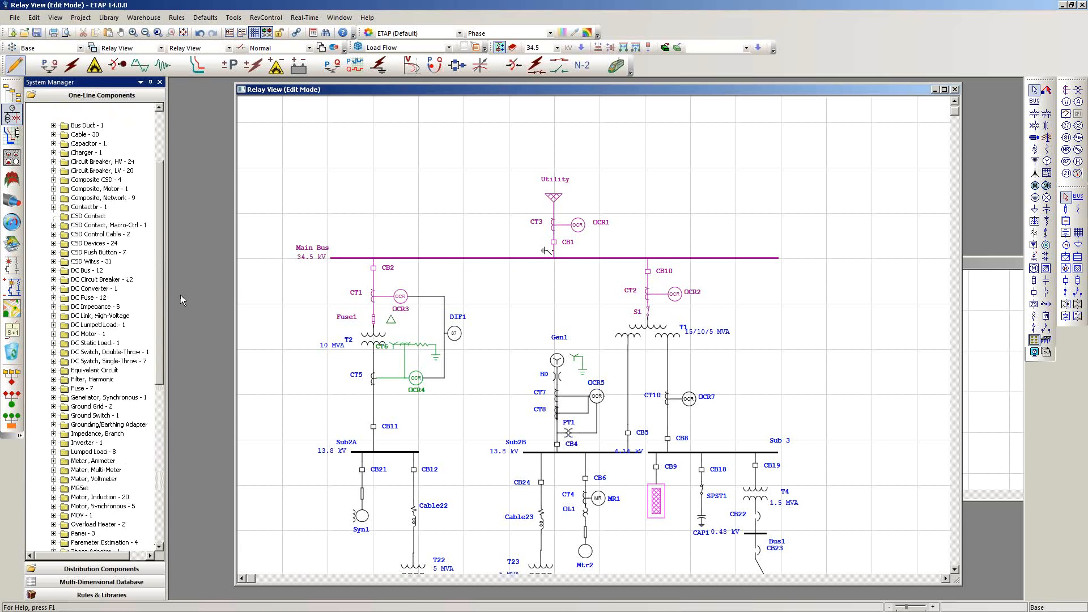
{"action": "left_click", "coordinate": [42, 116]}
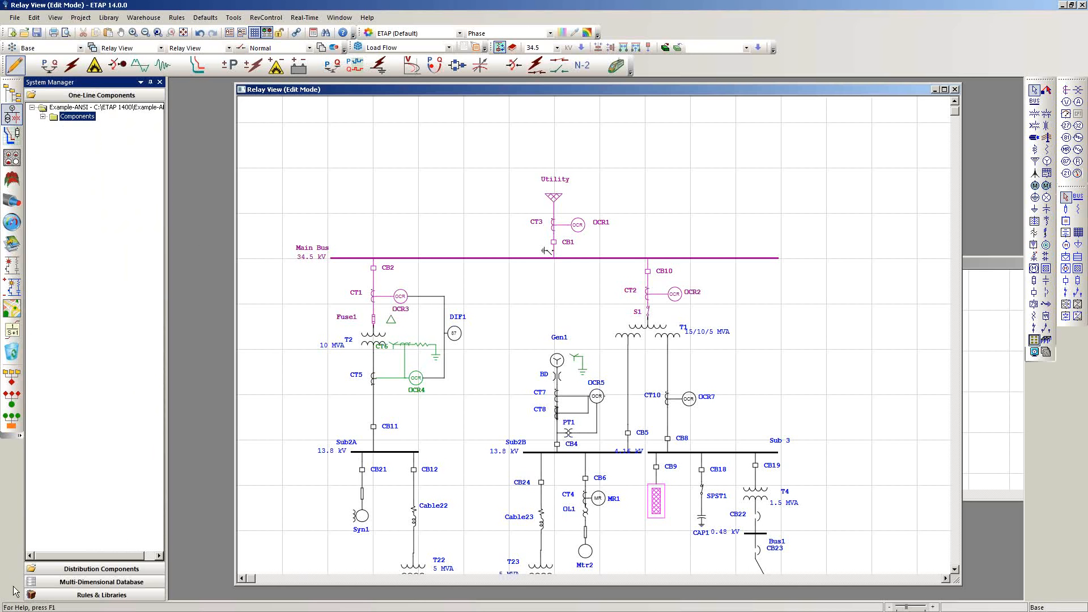
{"action": "left_click", "coordinate": [102, 568]}
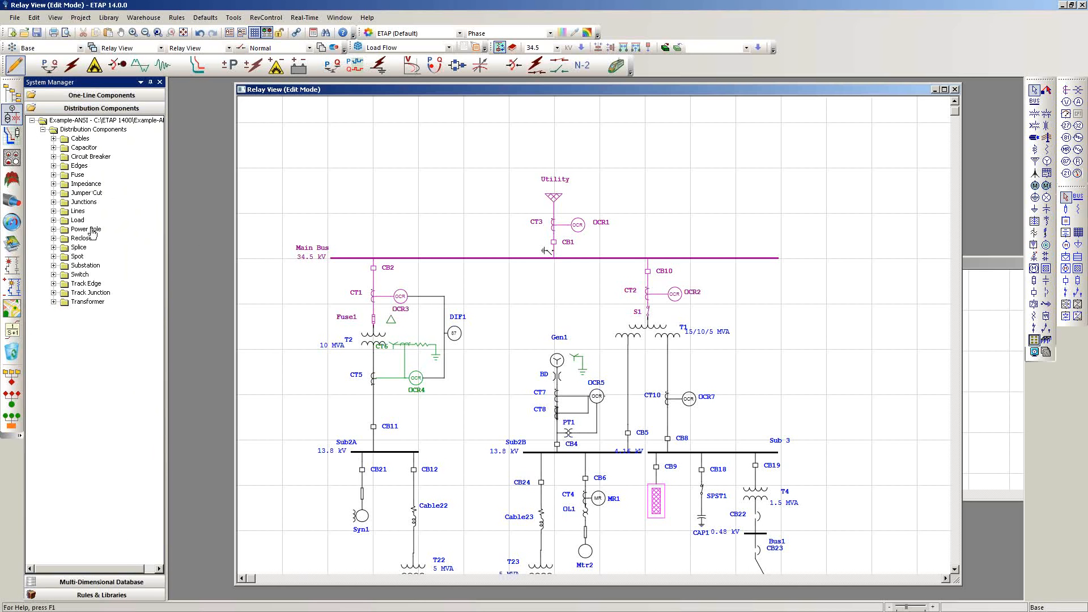
Open the MTR 5 Star TCC presentation from the project's Multi-Dimensional Database.
{"action": "left_click", "coordinate": [58, 580]}
{"action": "double_click", "coordinate": [80, 142]}
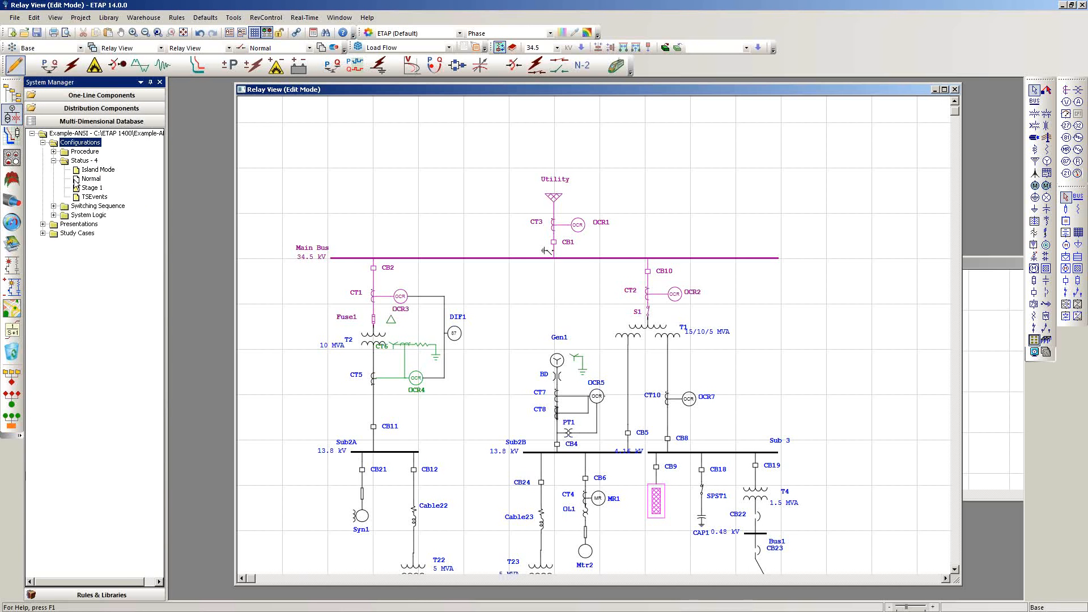
{"action": "double_click", "coordinate": [79, 224]}
{"action": "double_click", "coordinate": [75, 297]}
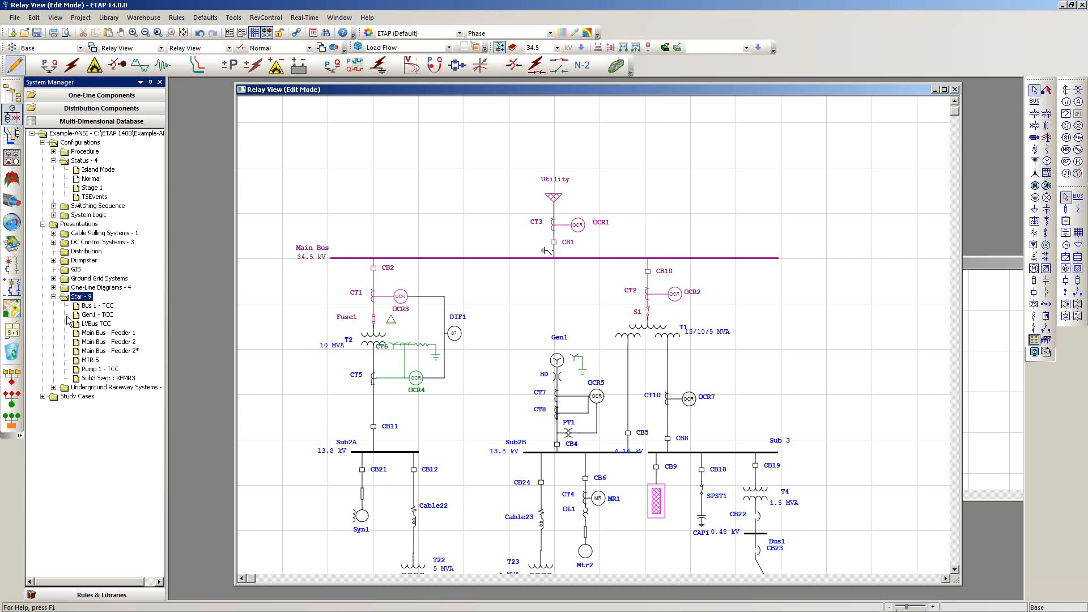
{"action": "double_click", "coordinate": [89, 359]}
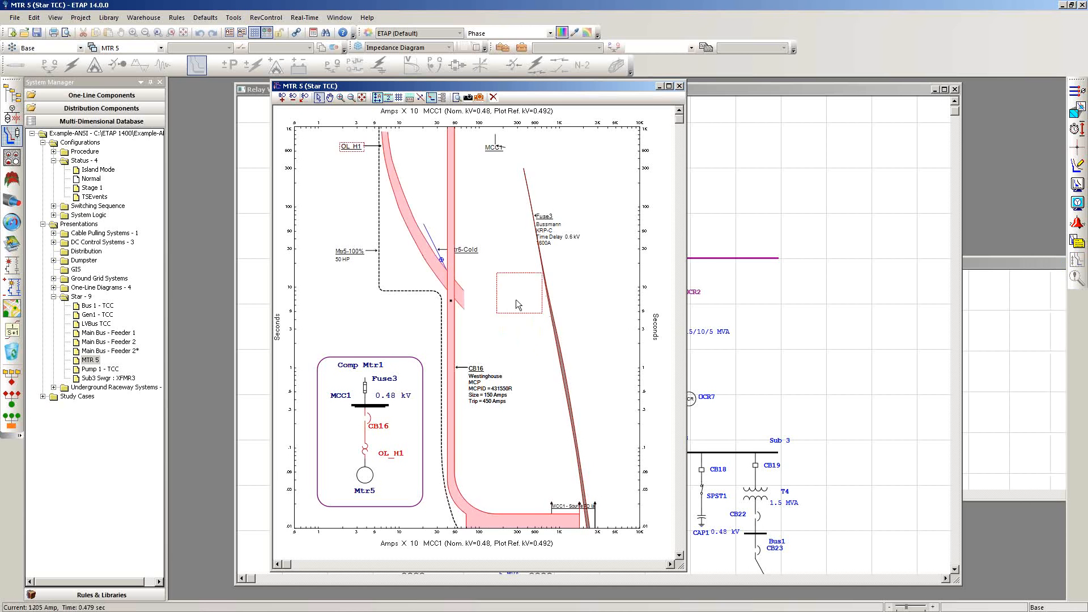
Shift the CB16, Fuse3 and Mtr5-100% labels so they crowd the curves on the MTR 5 plot.
{"action": "left_click_drag", "start_coordinate": [451, 331], "coordinate": [452, 332]}
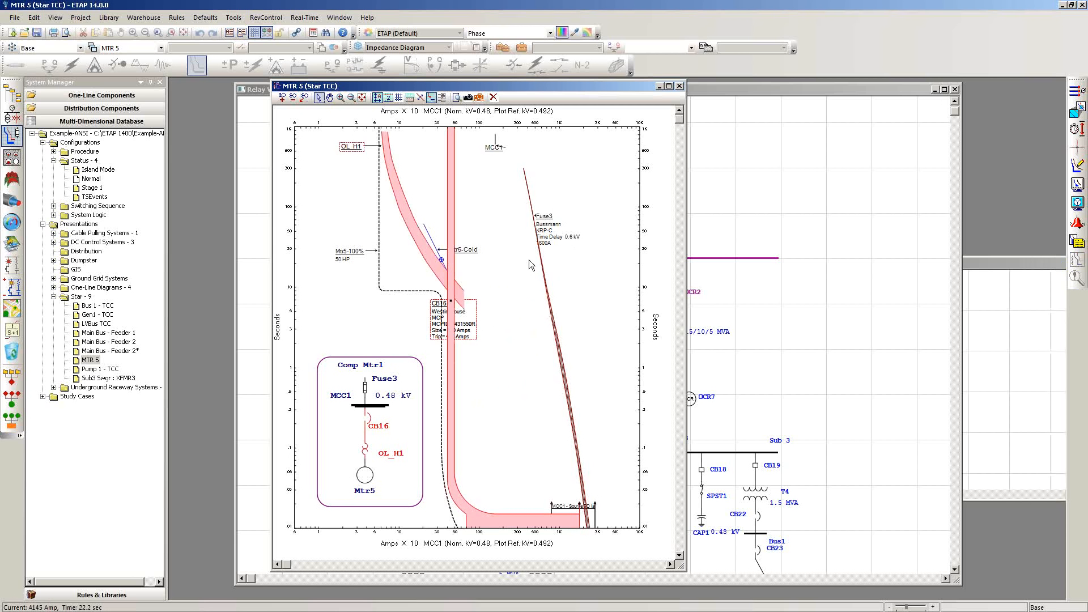
{"action": "left_click_drag", "start_coordinate": [554, 243], "coordinate": [428, 278]}
{"action": "left_click_drag", "start_coordinate": [342, 248], "coordinate": [460, 348]}
{"action": "left_click", "coordinate": [490, 352]}
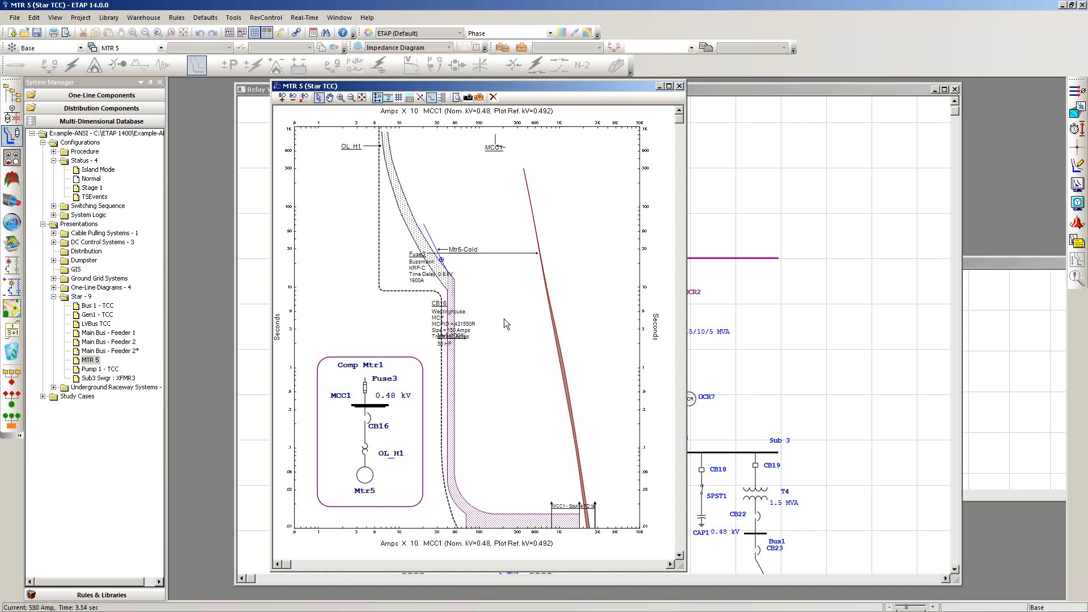
Auto-arrange the MTR 5 plot labels, move the CB16 label into the clear area beside the curves, and close the plot.
{"action": "left_click", "coordinate": [442, 98]}
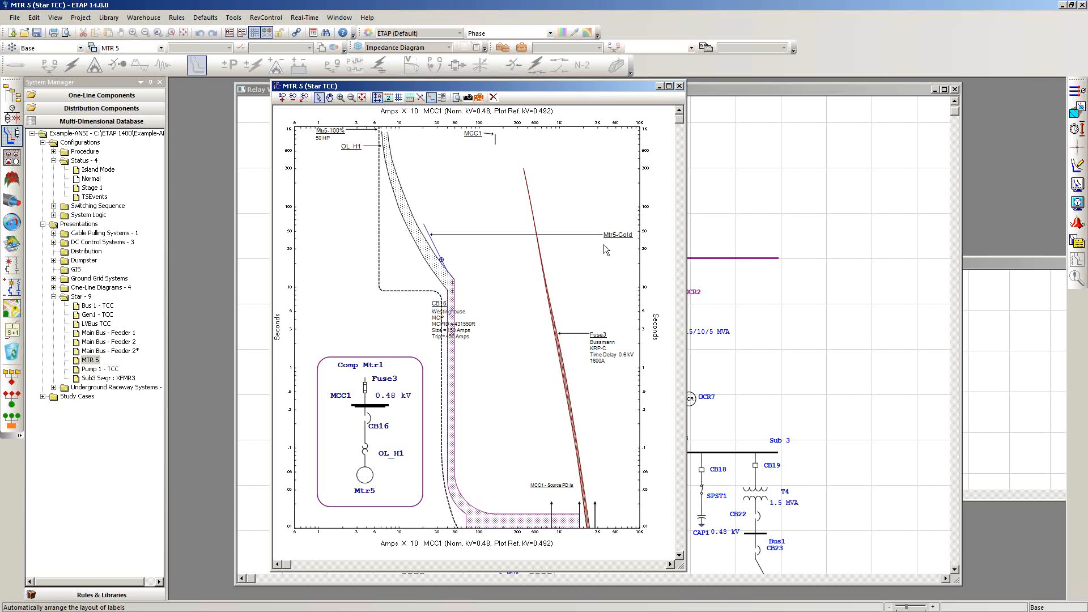
{"action": "left_click_drag", "start_coordinate": [452, 335], "coordinate": [351, 267]}
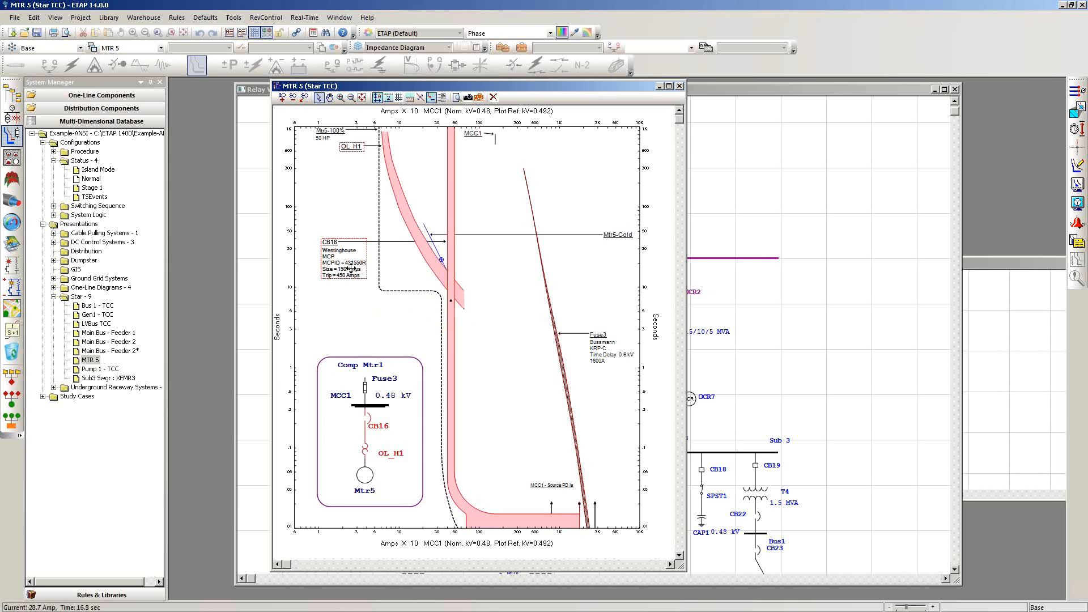
{"action": "left_click", "coordinate": [477, 308]}
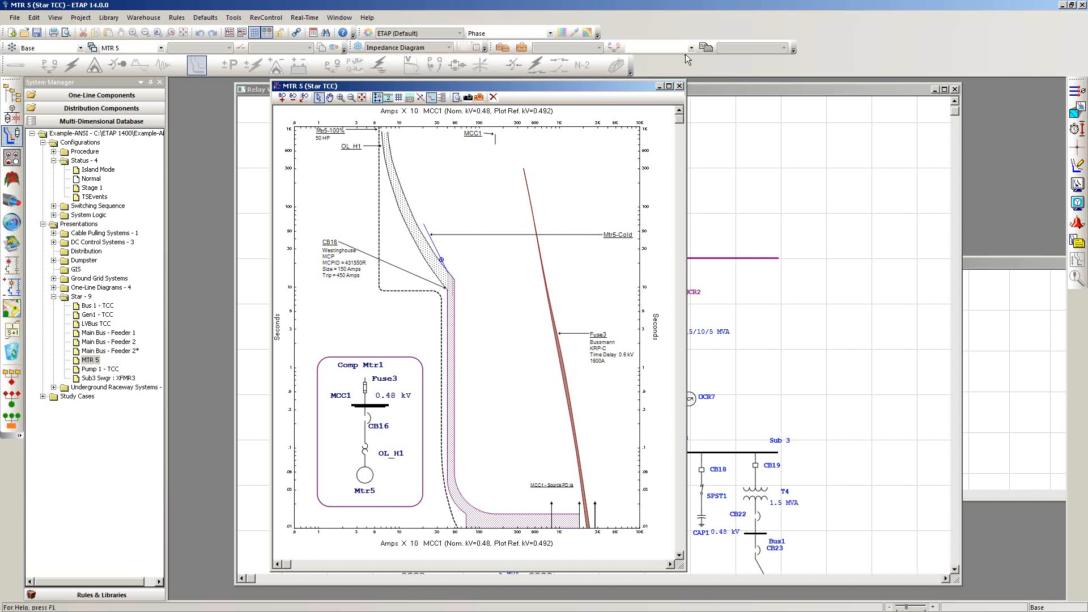
{"action": "left_click", "coordinate": [678, 87]}
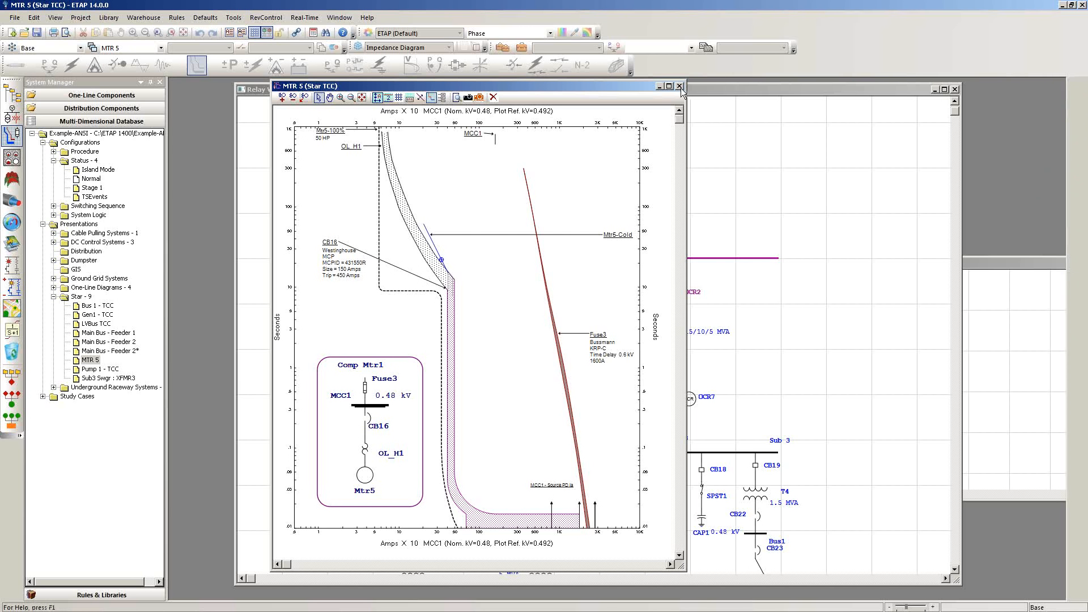
Switch the Relay View to Arc Flash mode and review the AF study case settings without changing them.
{"action": "left_click_drag", "start_coordinate": [801, 368], "coordinate": [773, 256]}
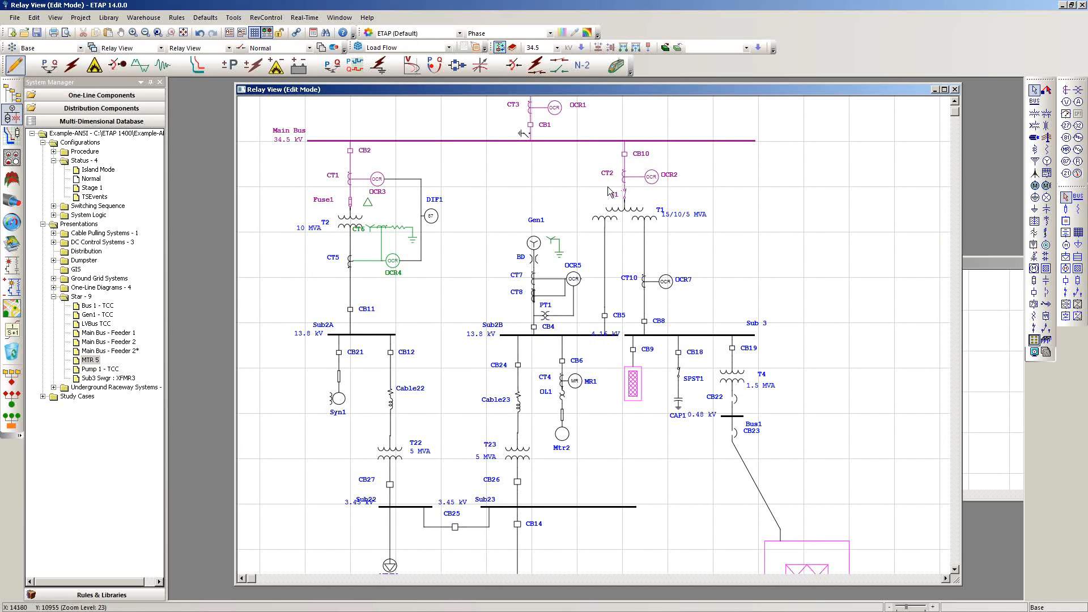
{"action": "left_click", "coordinate": [92, 66]}
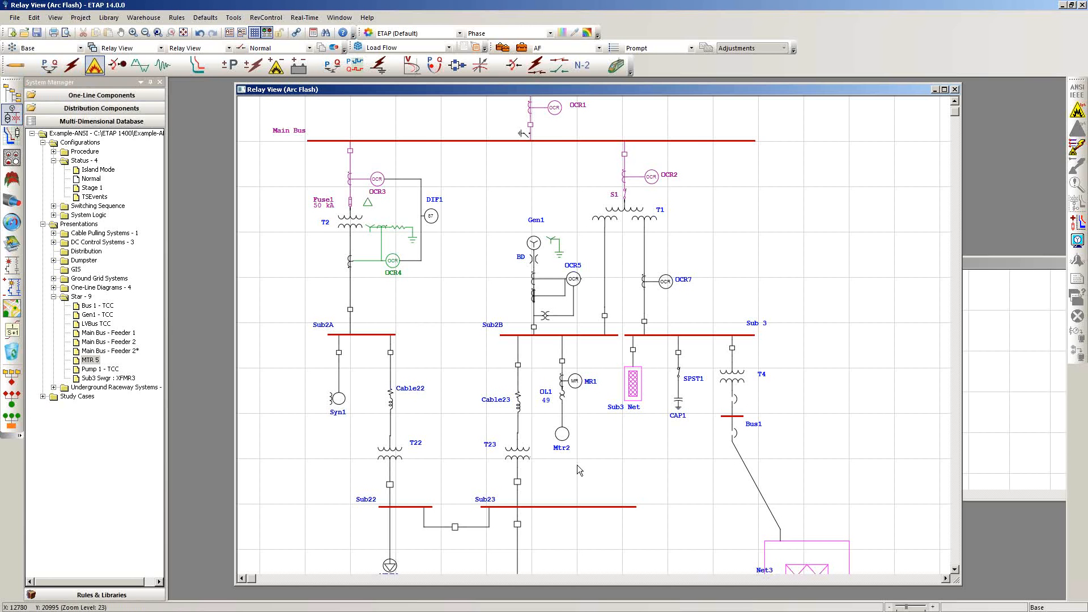
{"action": "left_click", "coordinate": [528, 48]}
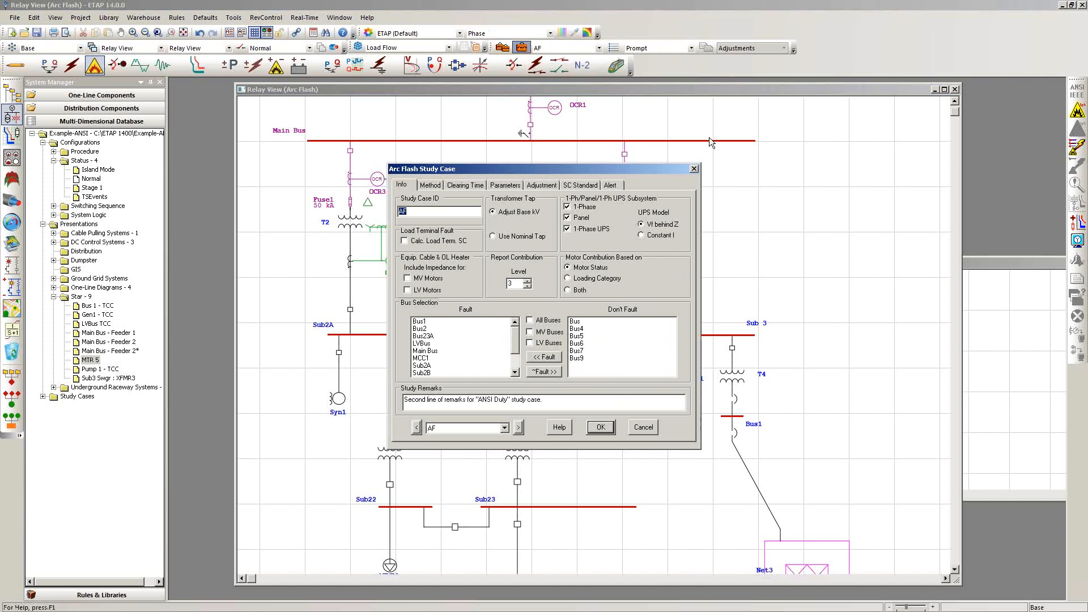
{"action": "left_click", "coordinate": [693, 168]}
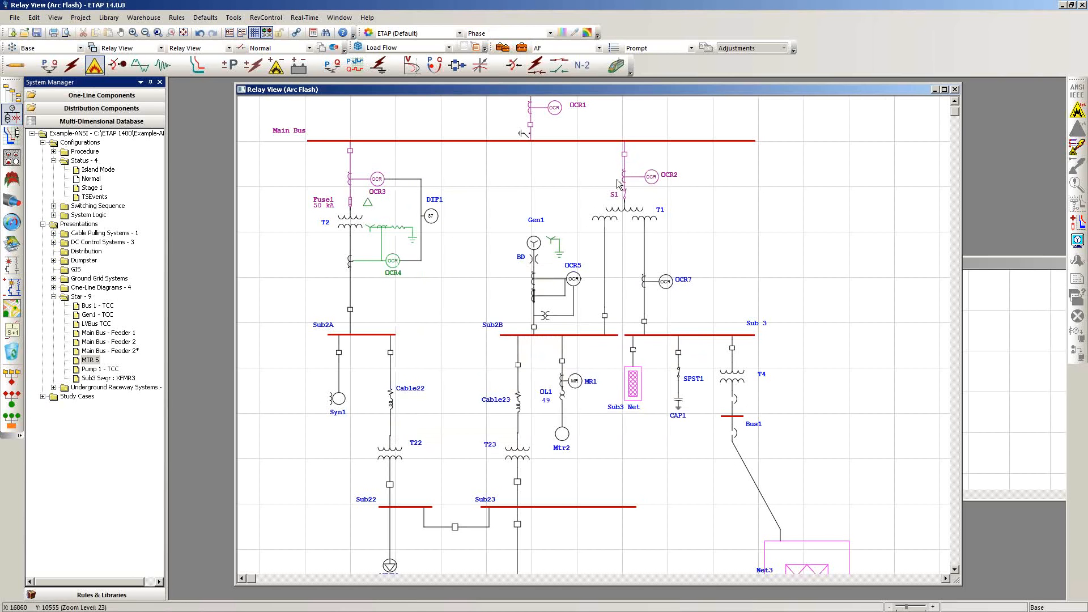
Select the Mtr2 branch and run the arc flash calculation with the output report named AF.
{"action": "left_click_drag", "start_coordinate": [607, 461], "coordinate": [550, 346]}
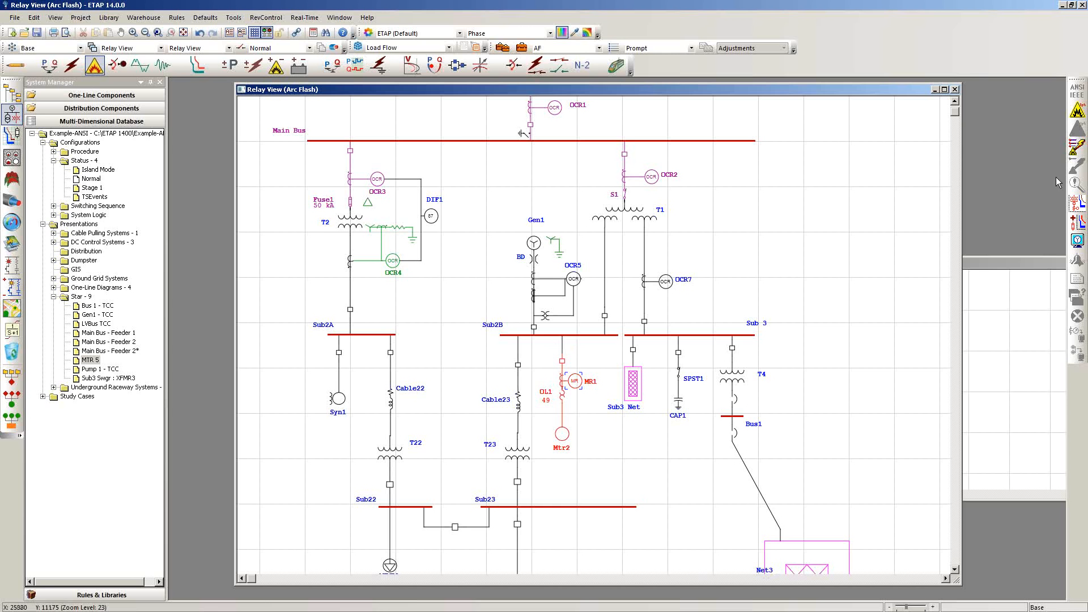
{"action": "left_click", "coordinate": [1079, 107]}
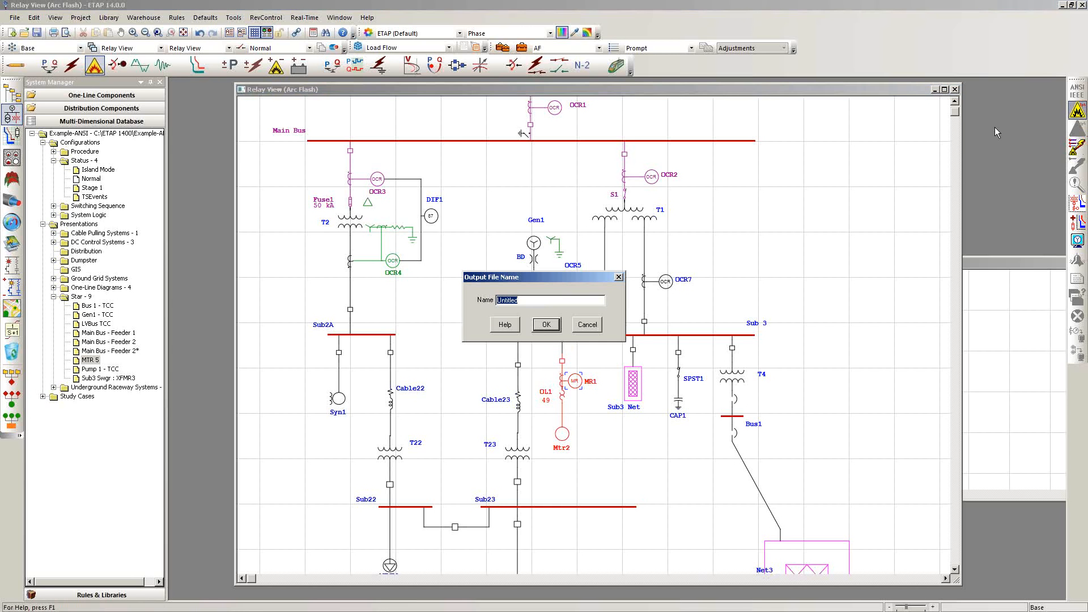
{"action": "type", "text": "AF"}
{"action": "left_click", "coordinate": [552, 324]}
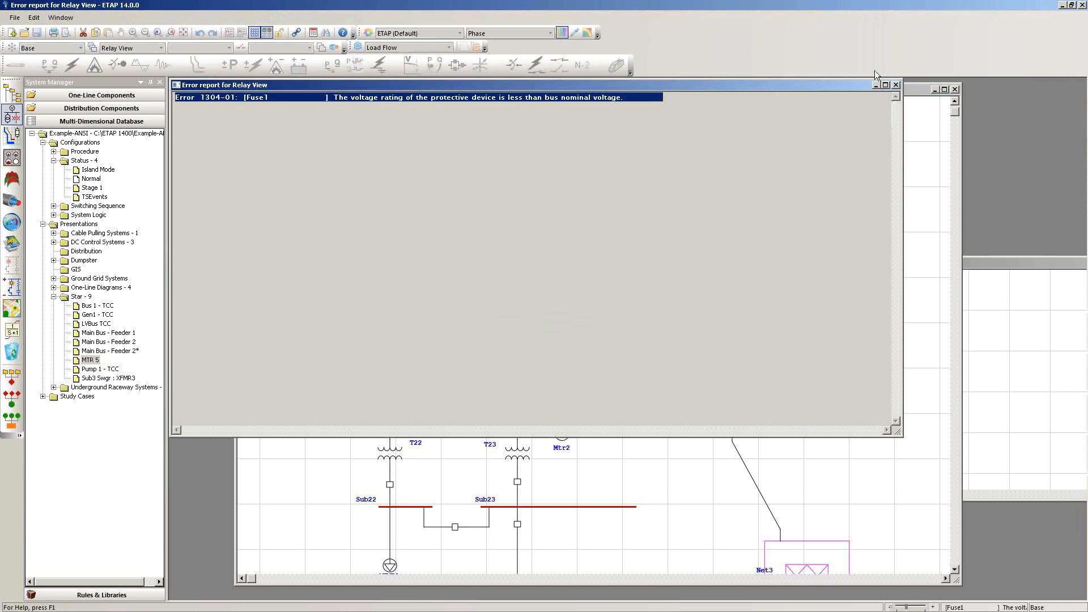
Open Fuse1 from the error report, set its rated voltage to 34.5 kV, and rerun the arc flash calculation.
{"action": "double_click", "coordinate": [555, 97]}
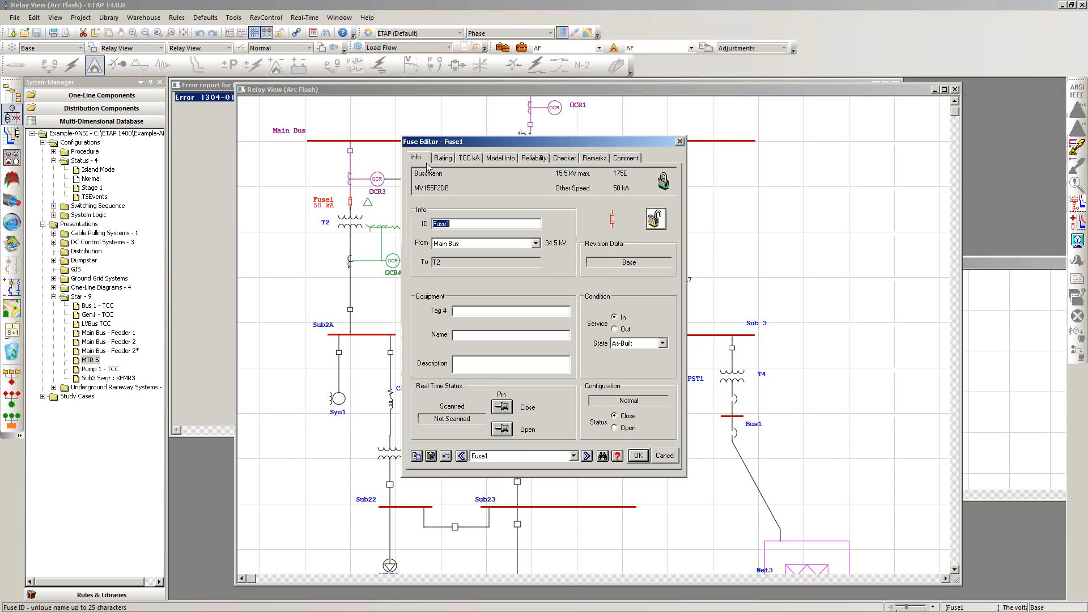
{"action": "left_click", "coordinate": [444, 158]}
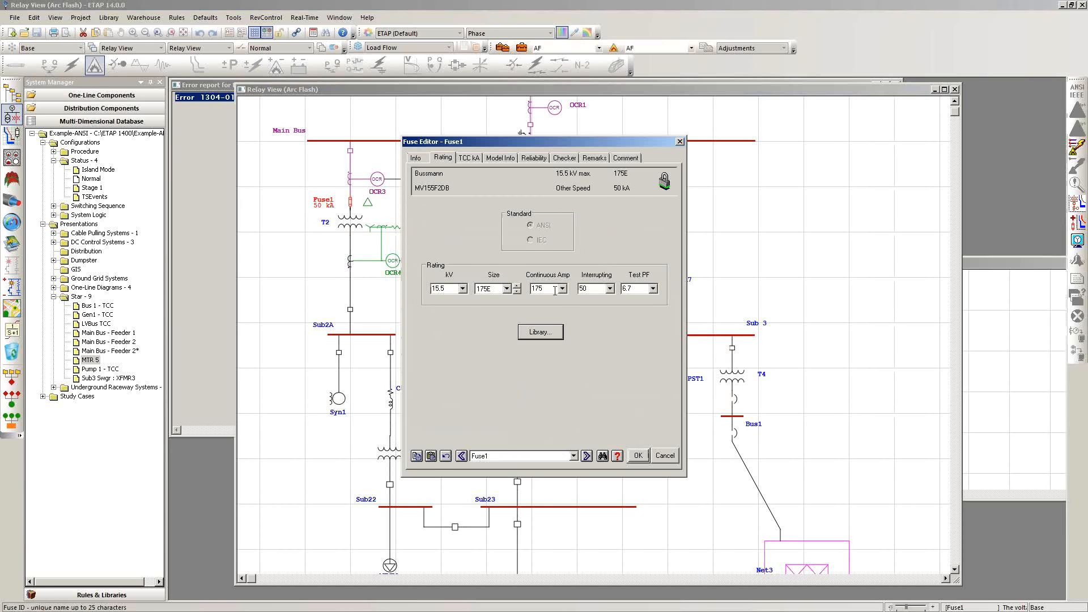
{"action": "left_click", "coordinate": [463, 288]}
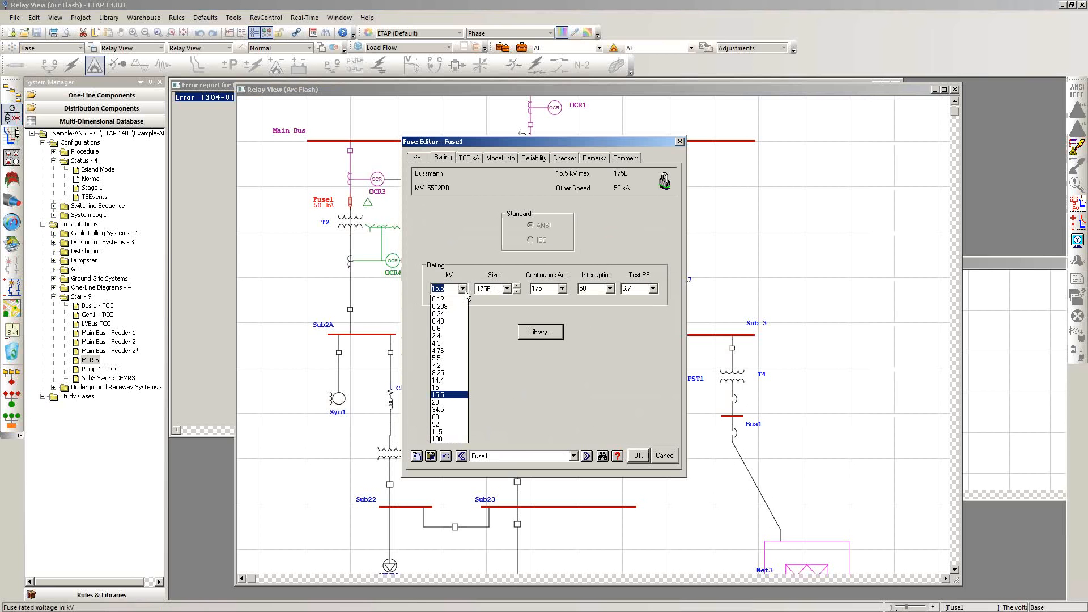
{"action": "left_click", "coordinate": [453, 414]}
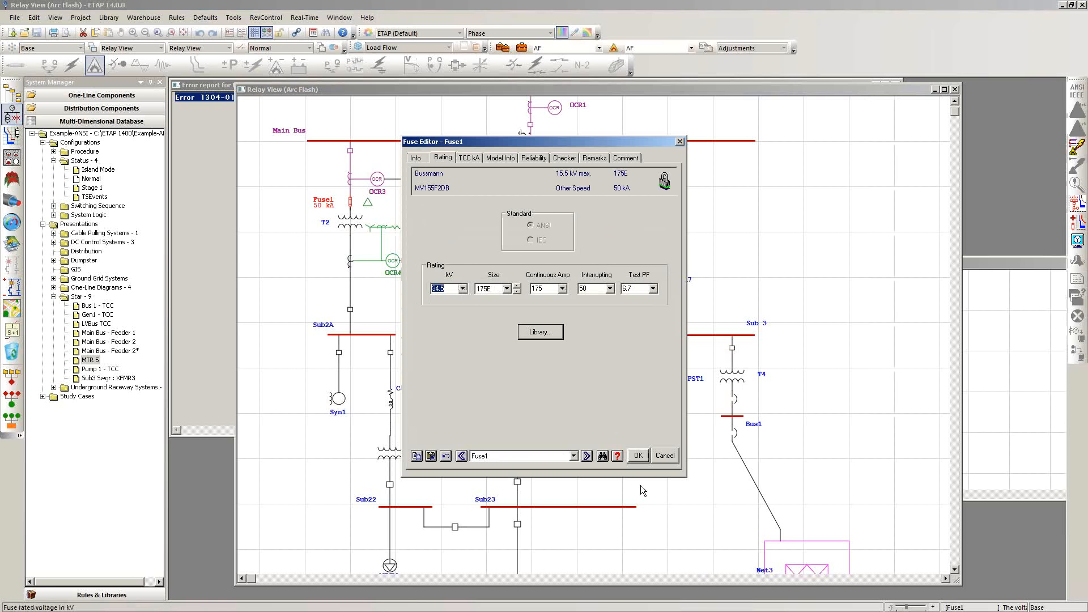
{"action": "left_click", "coordinate": [638, 457]}
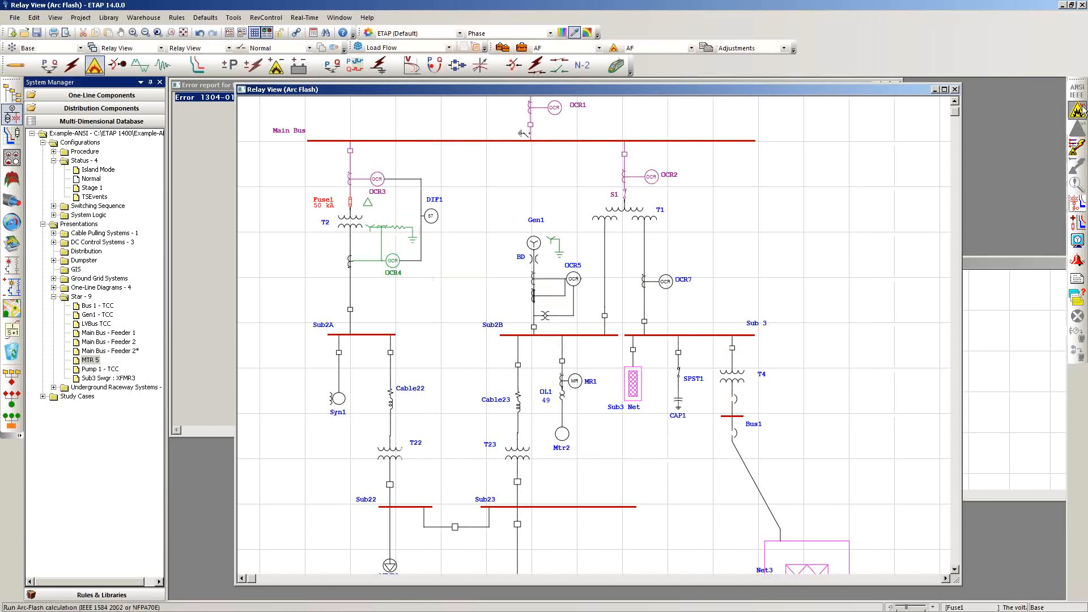
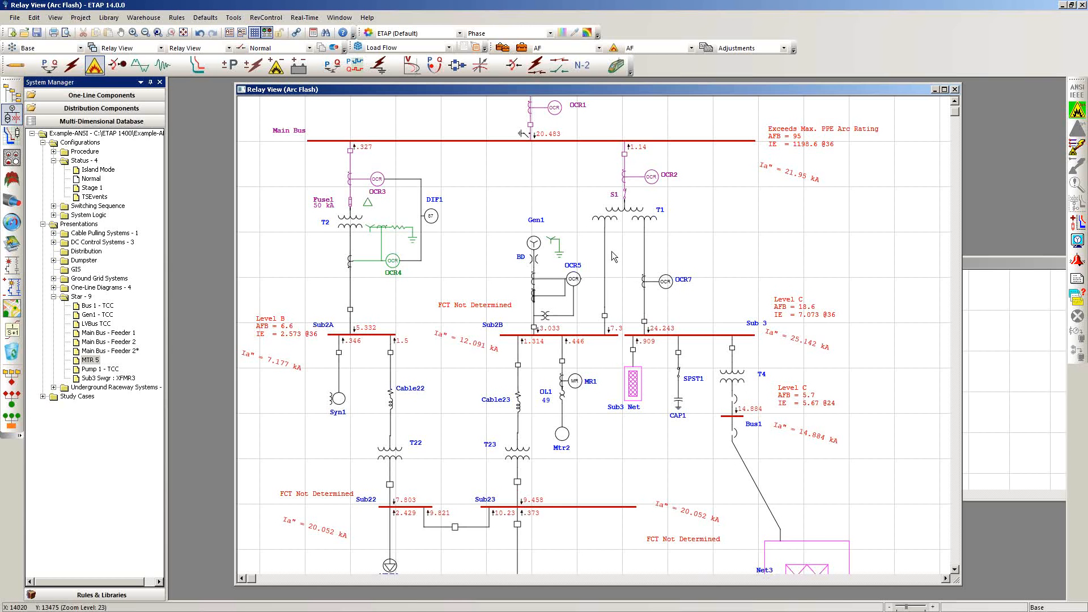
Examine the arc flash results displayed beside buses Sub 3 and Bus1.
{"action": "left_click_drag", "start_coordinate": [794, 317], "coordinate": [794, 321]}
{"action": "left_click_drag", "start_coordinate": [804, 404], "coordinate": [801, 406]}
{"action": "left_click", "coordinate": [748, 273]}
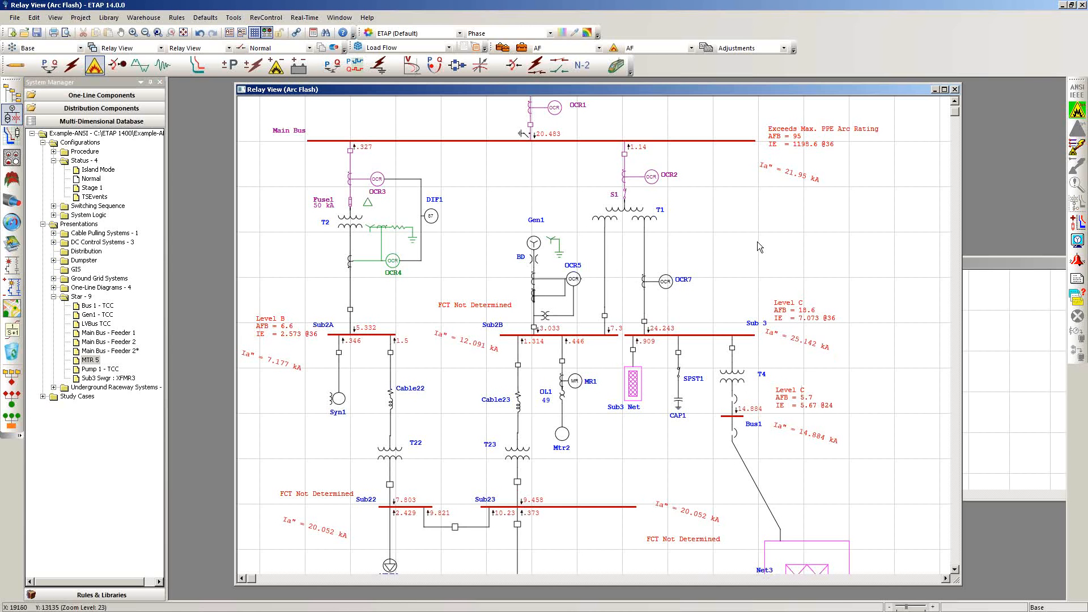
Select the Mtr2 branch with OL1 and MR1 and create a new Star TCC view from it.
{"action": "left_click_drag", "start_coordinate": [597, 462], "coordinate": [558, 350]}
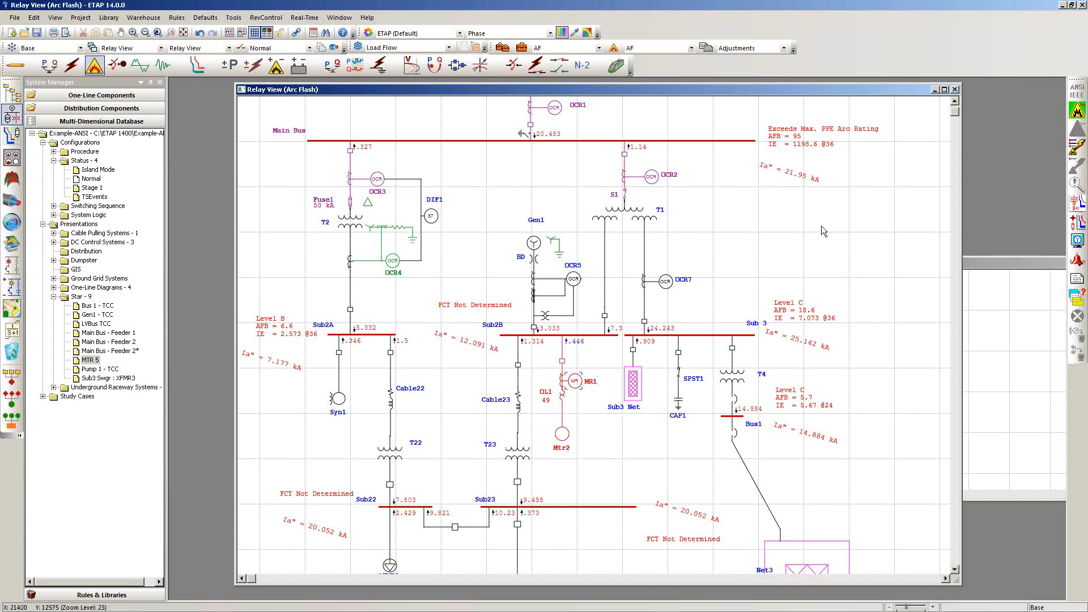
{"action": "left_click", "coordinate": [1076, 202]}
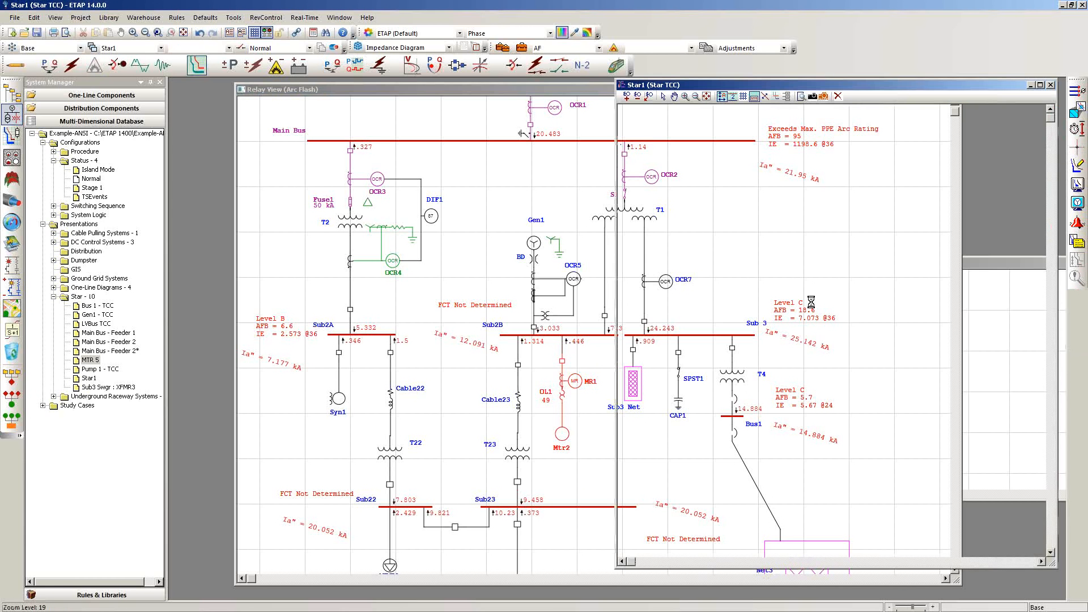